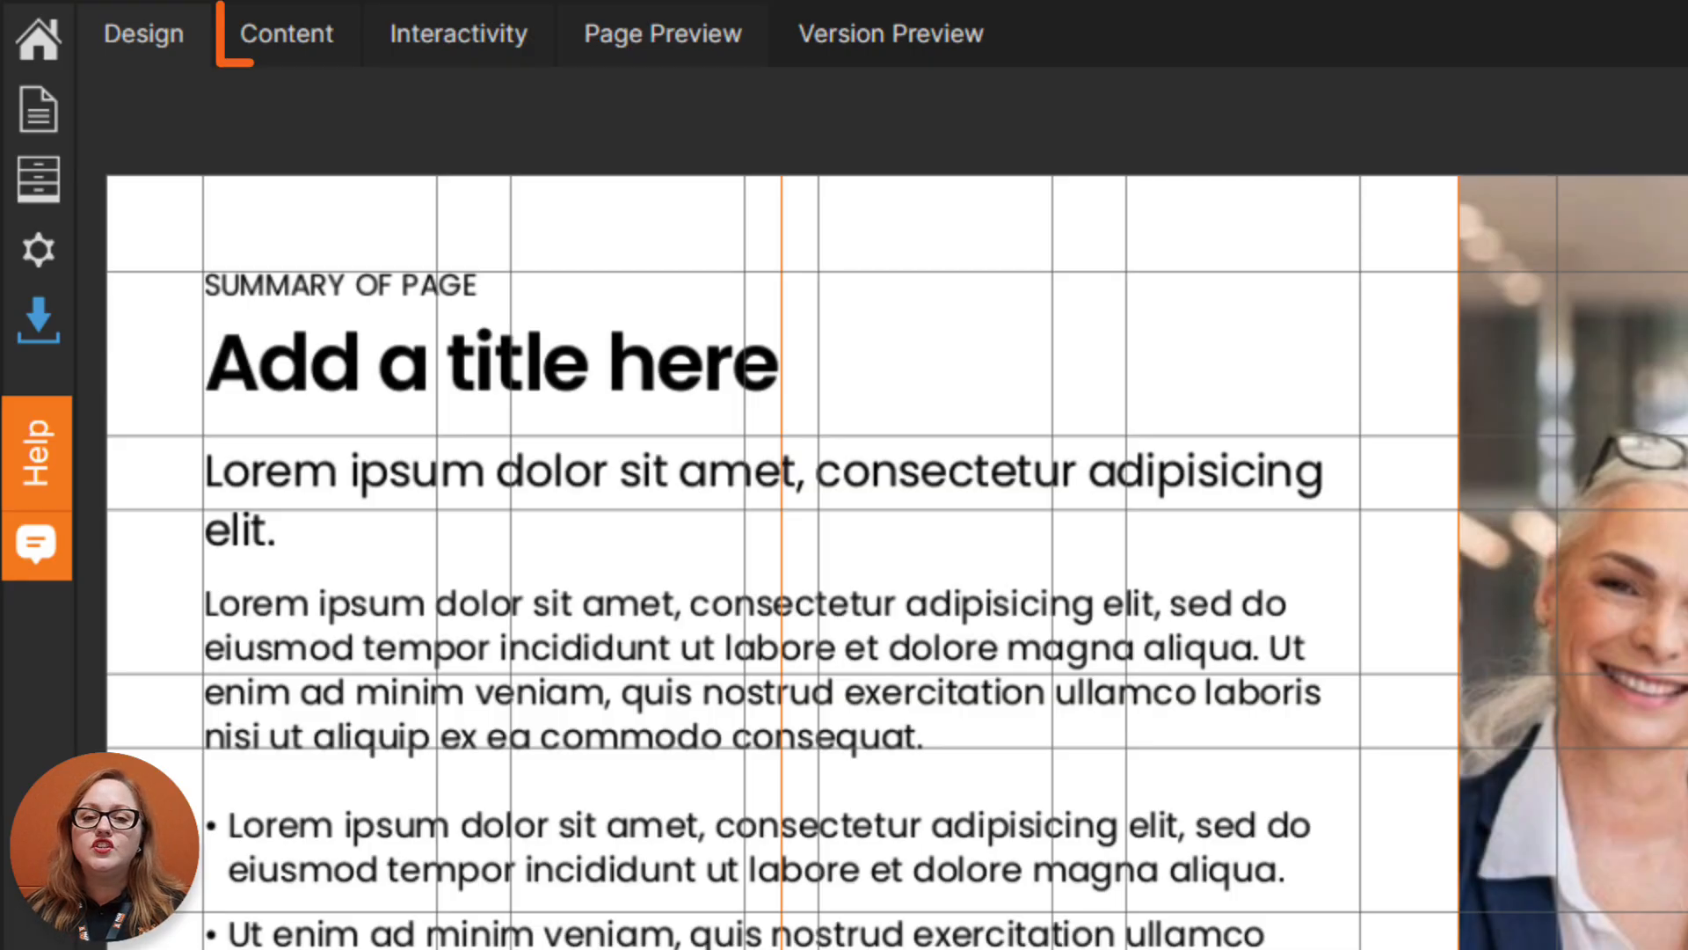
# - Switch to Content mode and replace the team photo on pages 4-5 with the mountain hikers image
pyautogui.click(286, 35)
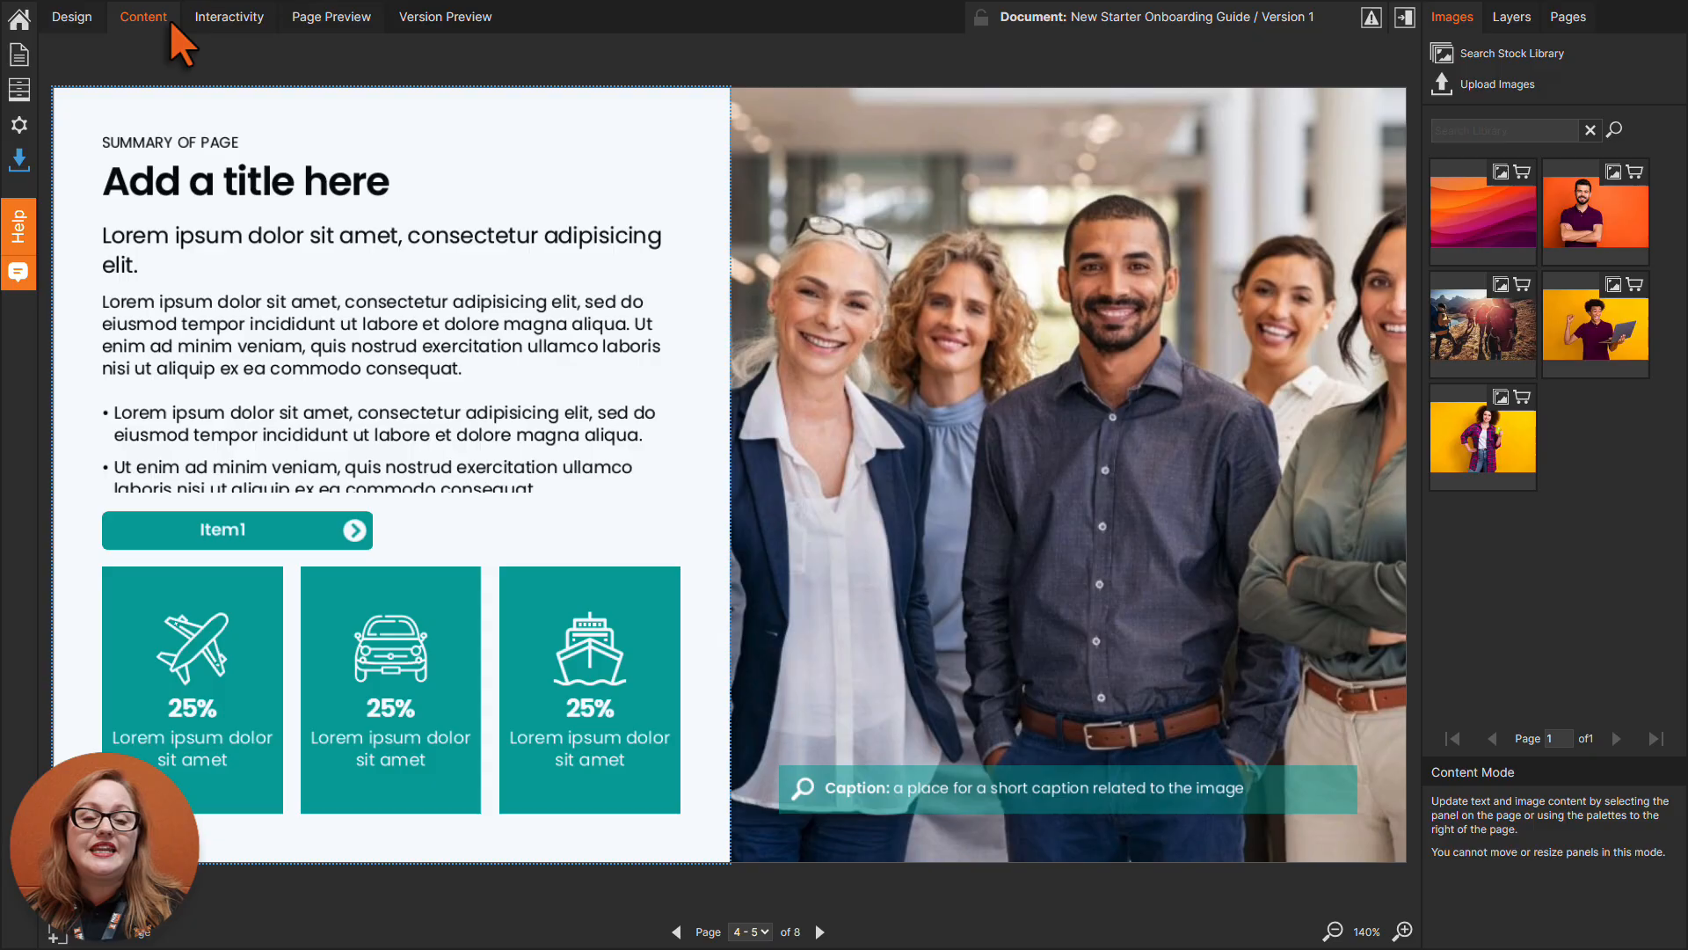
pyautogui.moveTo(1487, 345); pyautogui.dragTo(1287, 367)
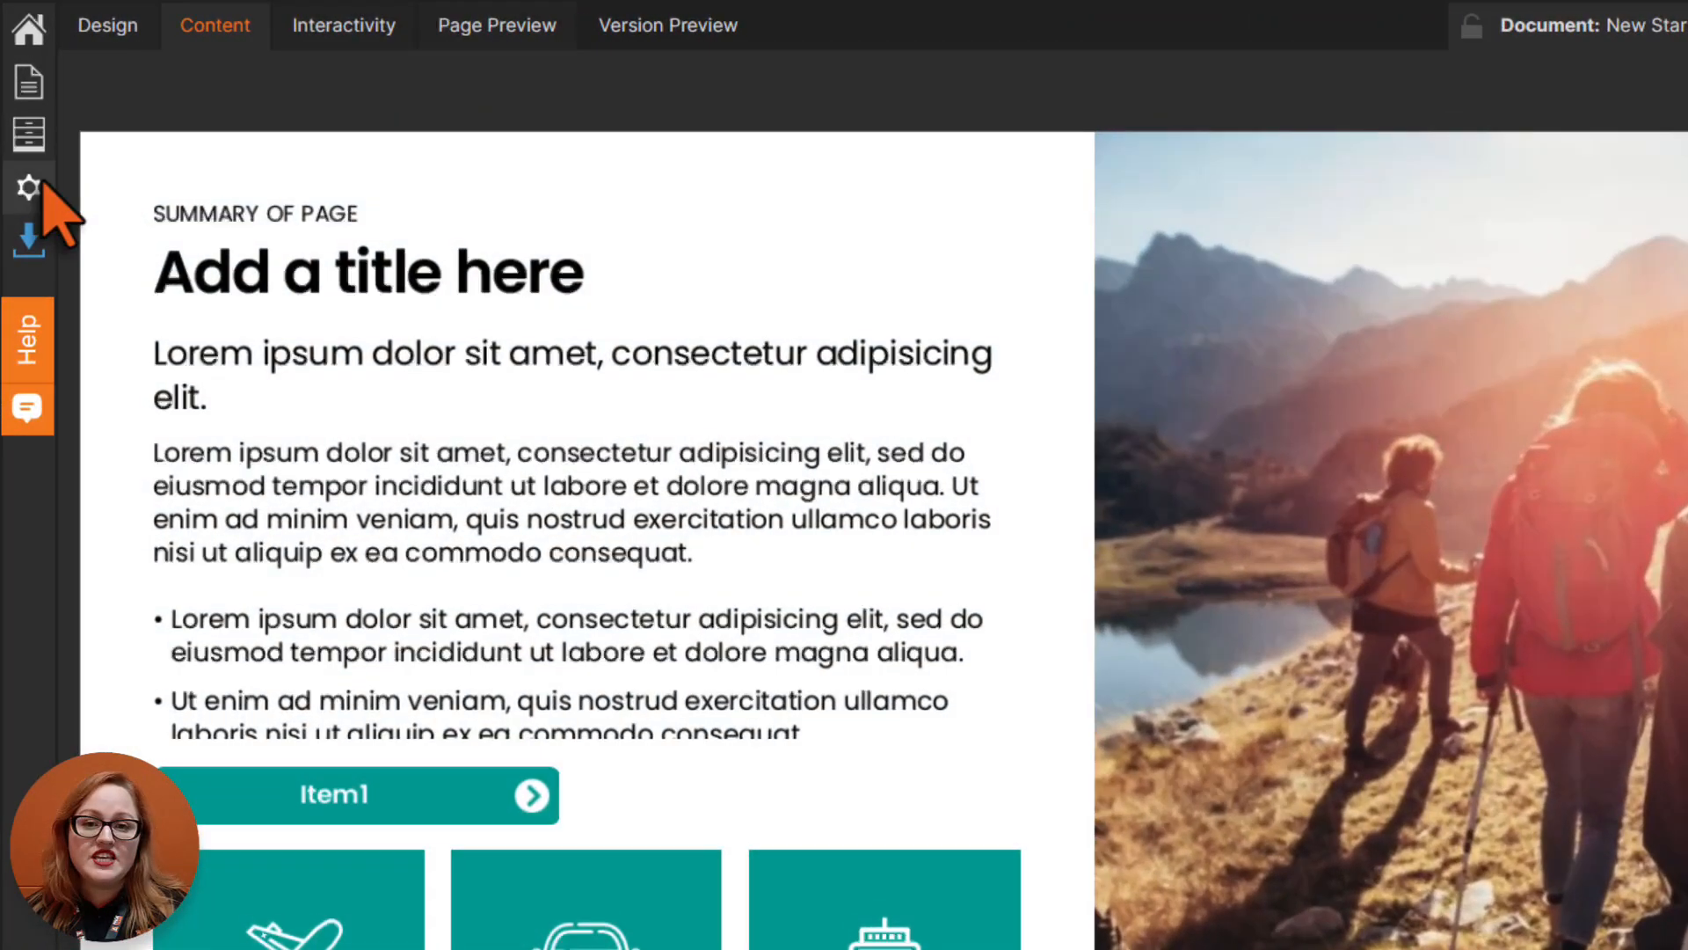
# - Set the designer interface's Tooltip Mode to Display on Hover and save the options
pyautogui.click(30, 186)
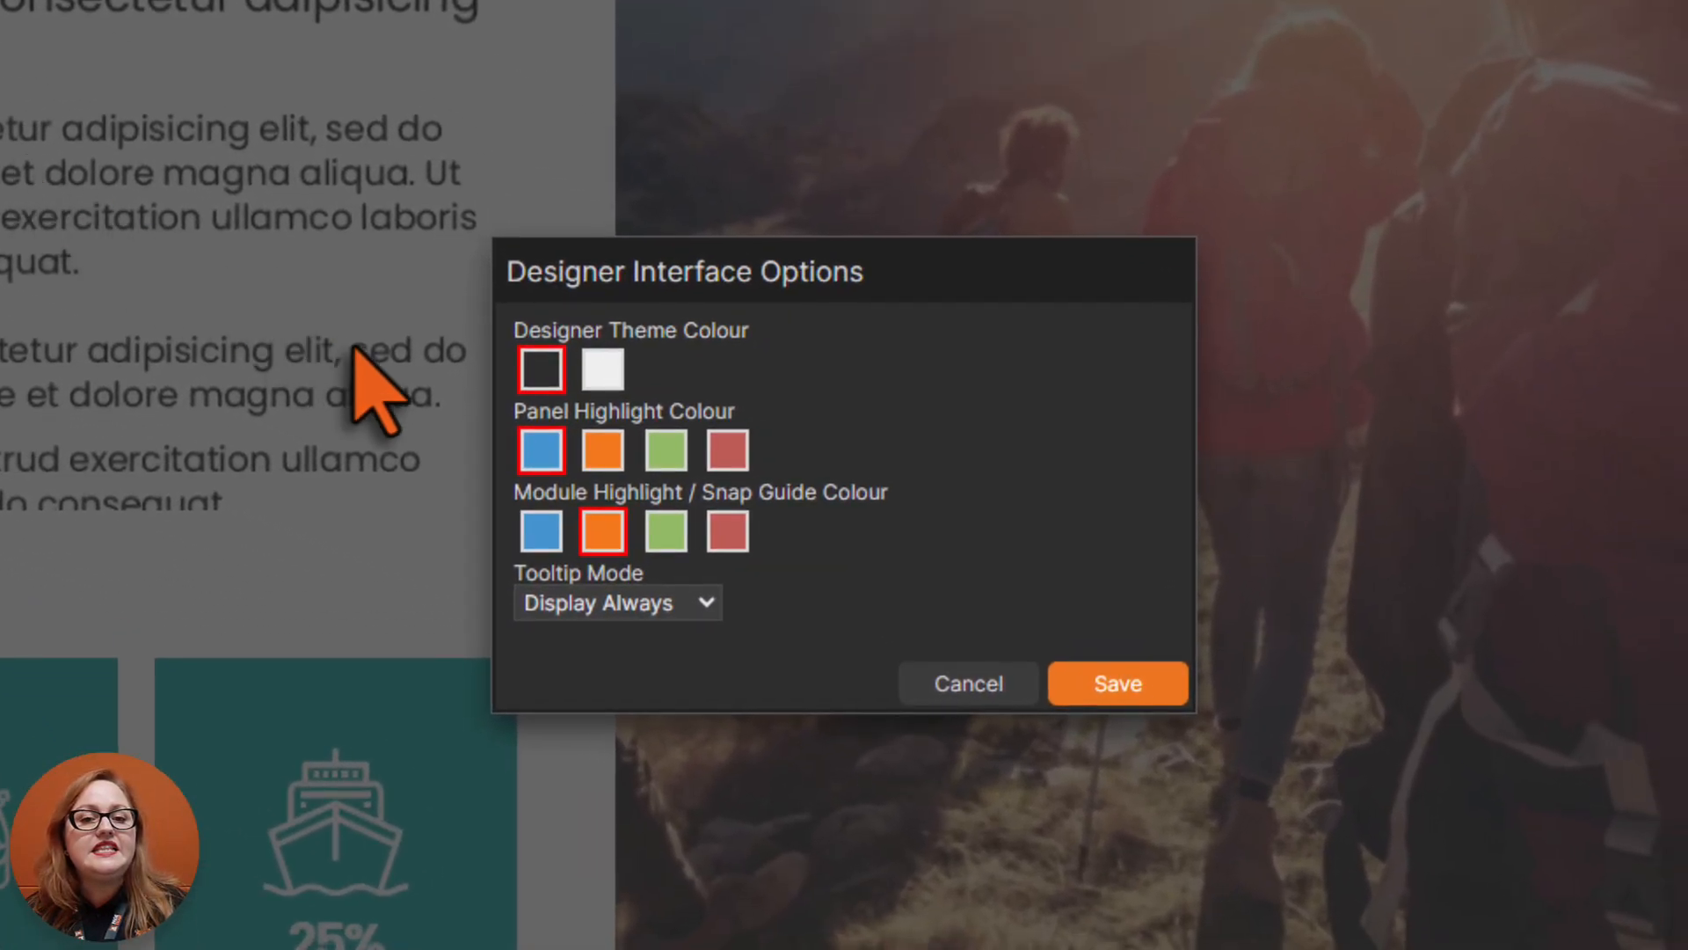
pyautogui.click(708, 604)
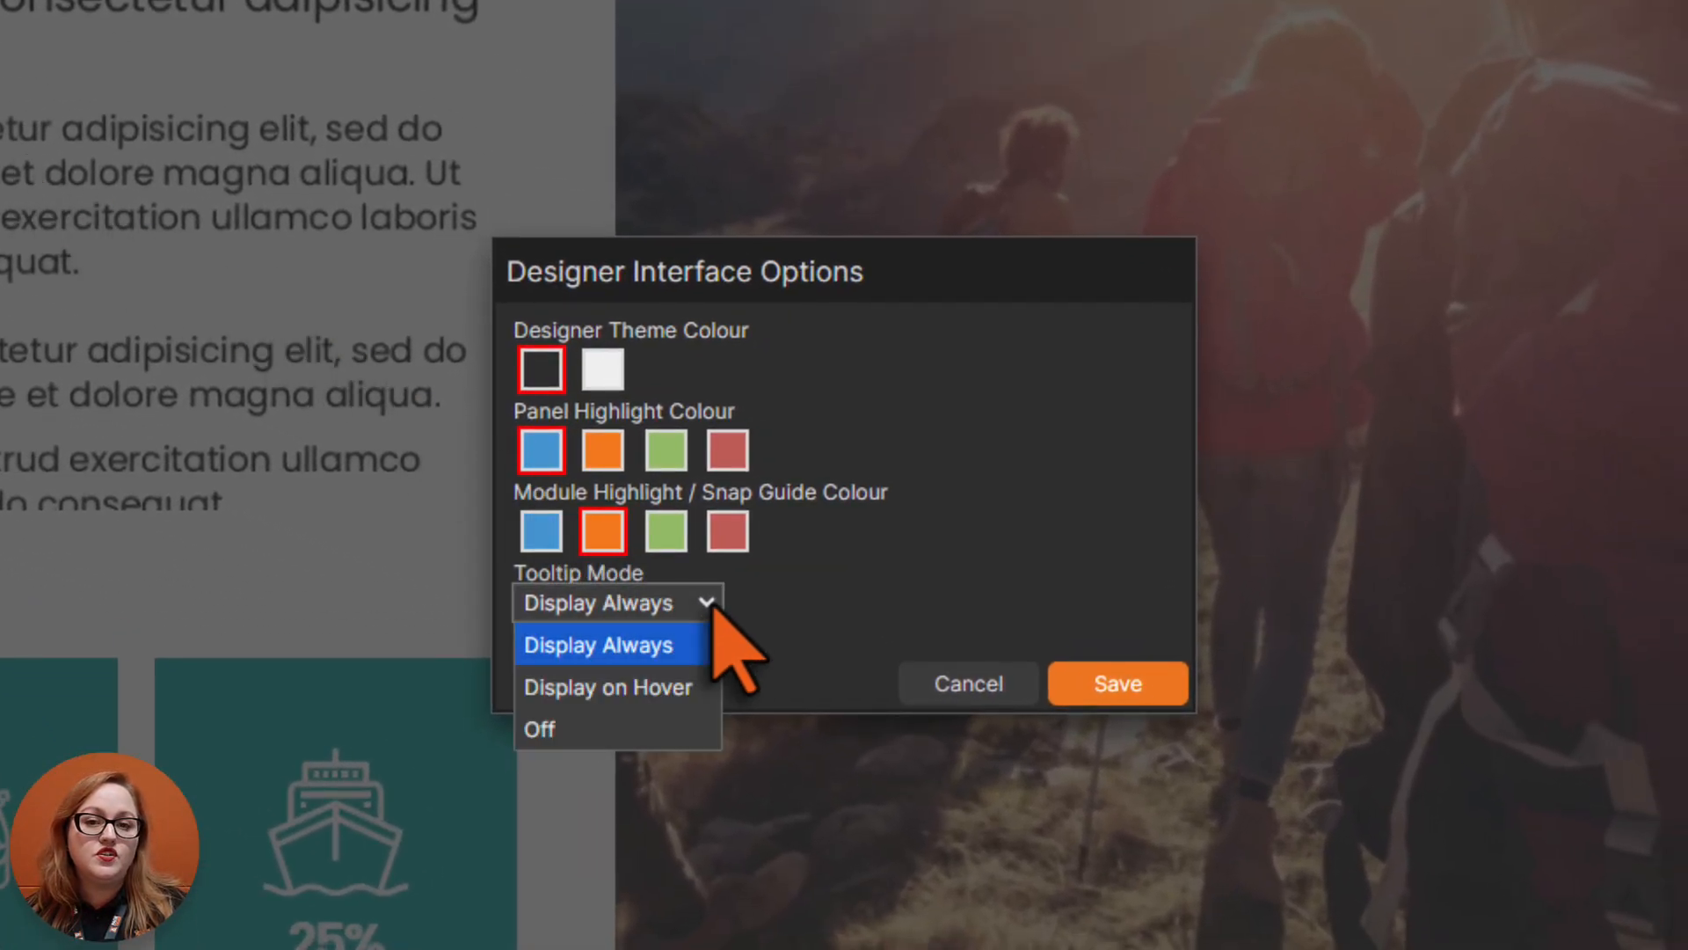
pyautogui.click(712, 684)
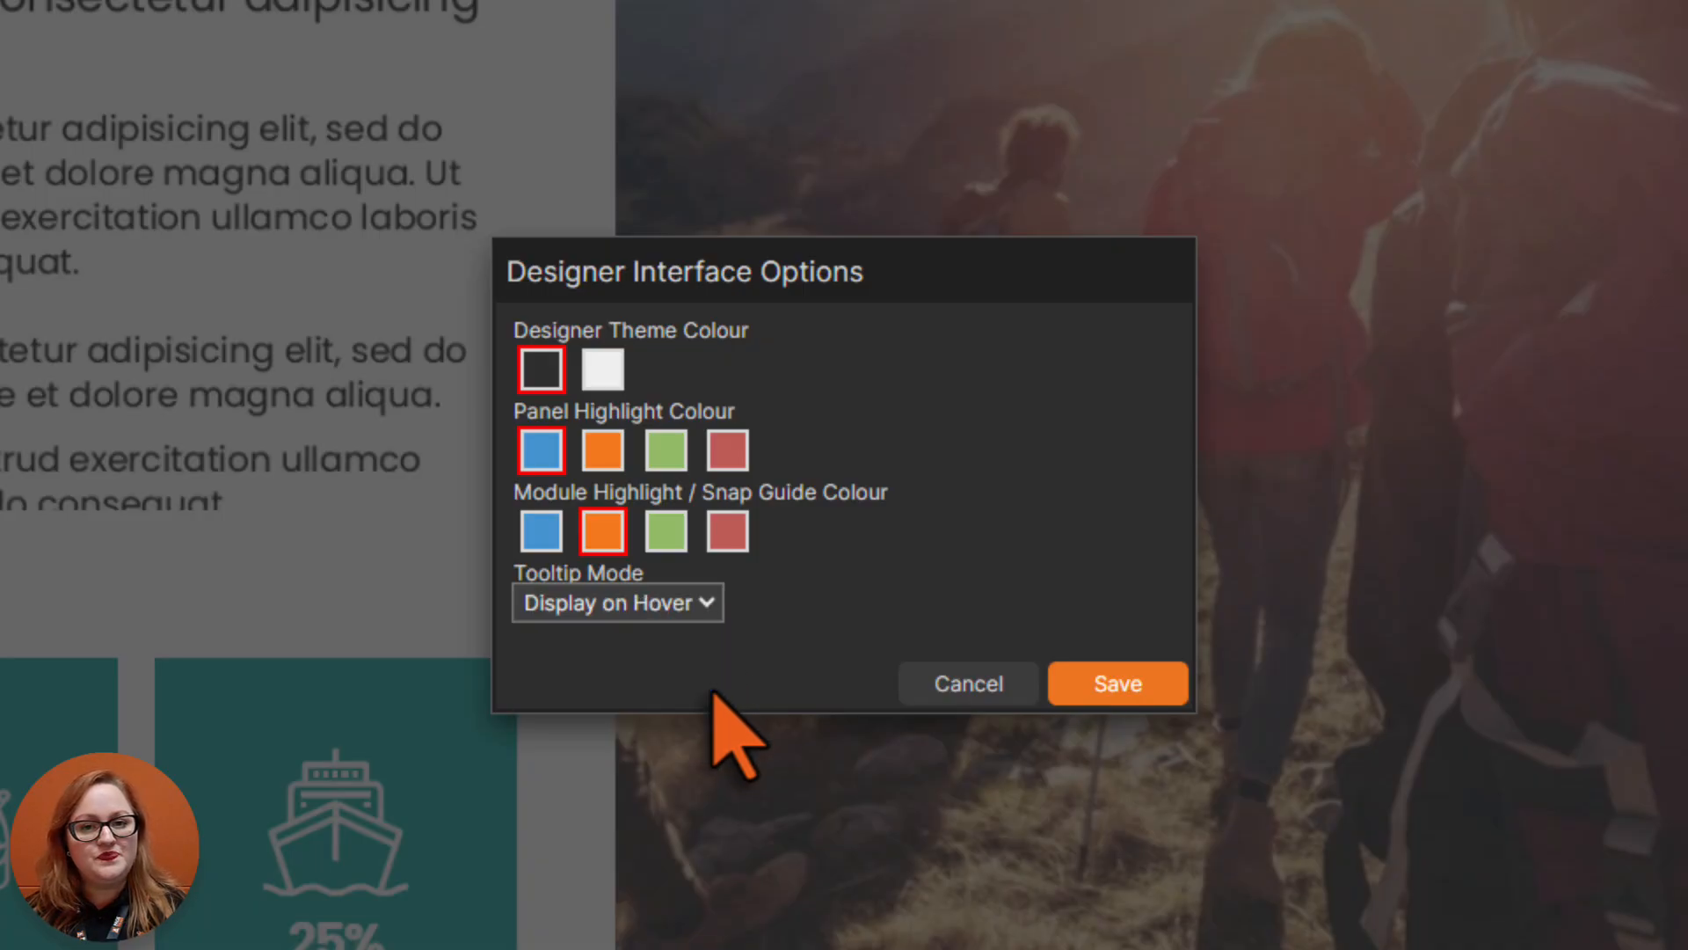
pyautogui.click(1152, 686)
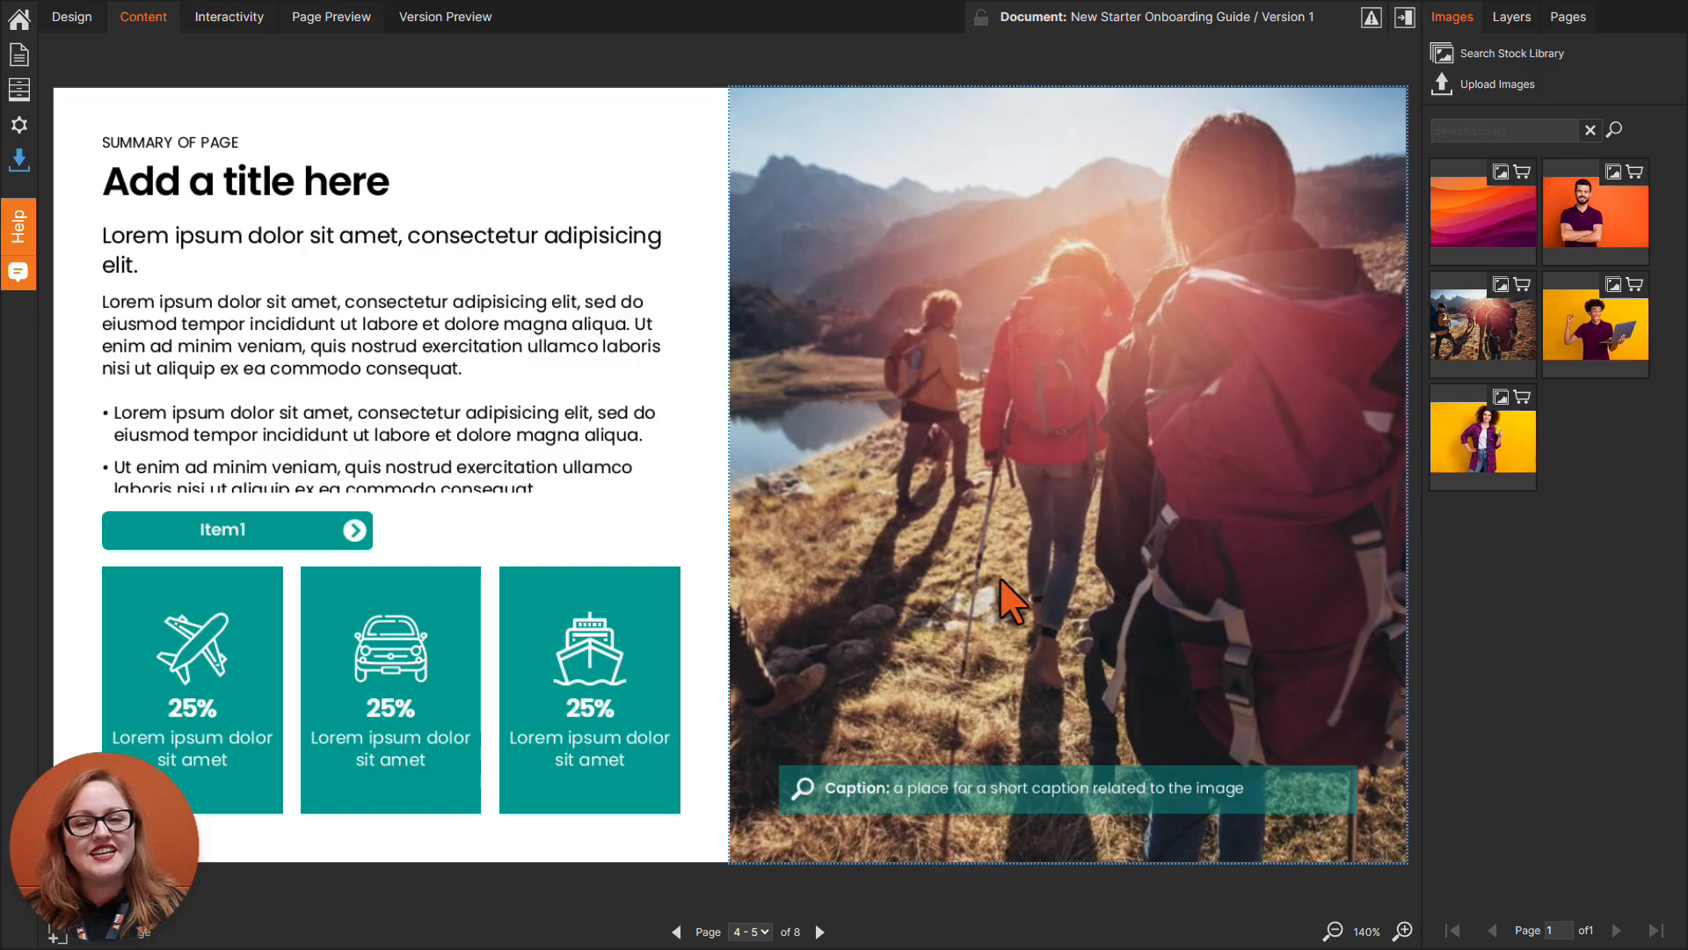
# - Go to page 1 through the page list and open its Page Properties
pyautogui.click(1588, 19)
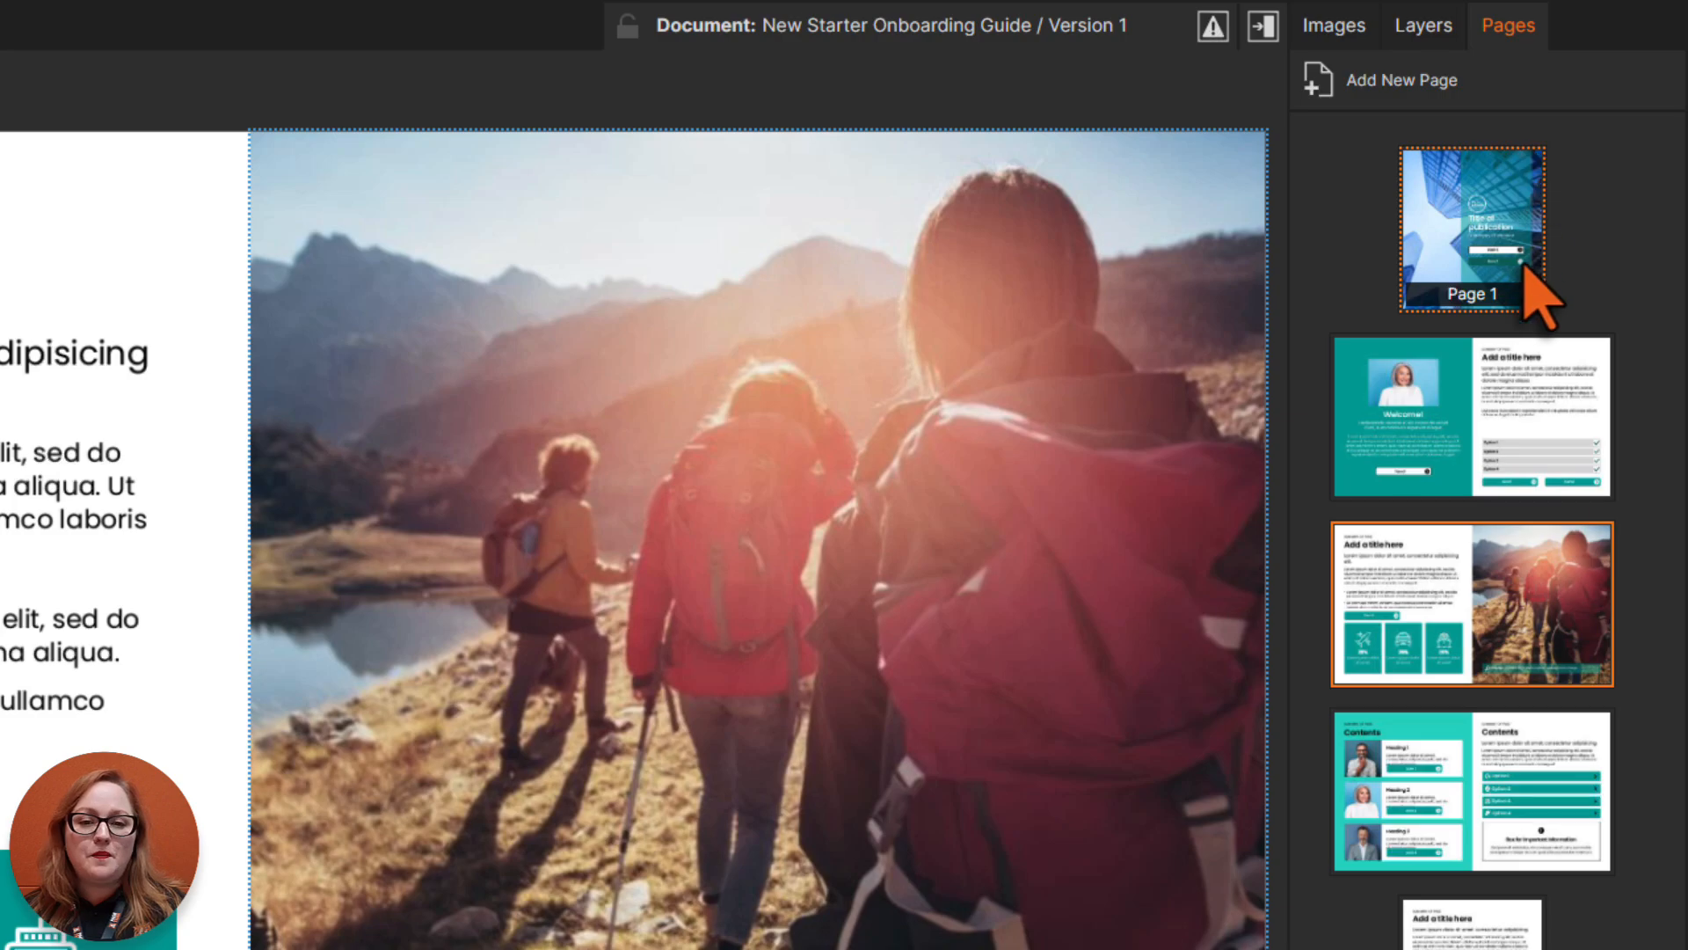
pyautogui.rightClick(1526, 268)
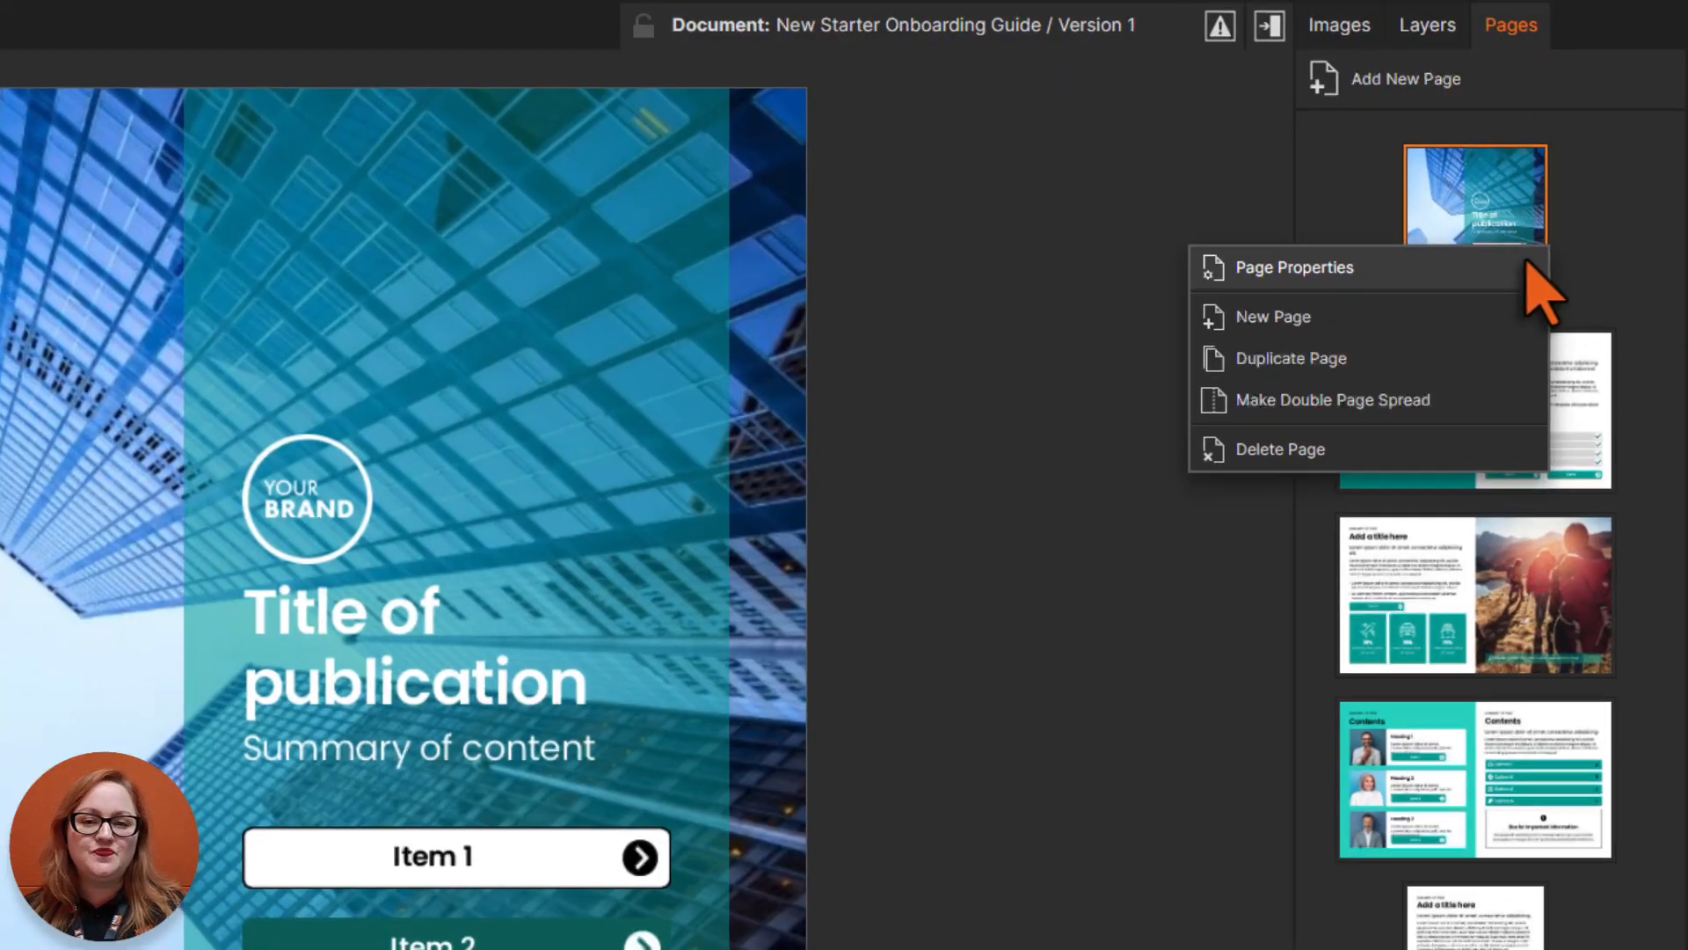
pyautogui.click(1524, 266)
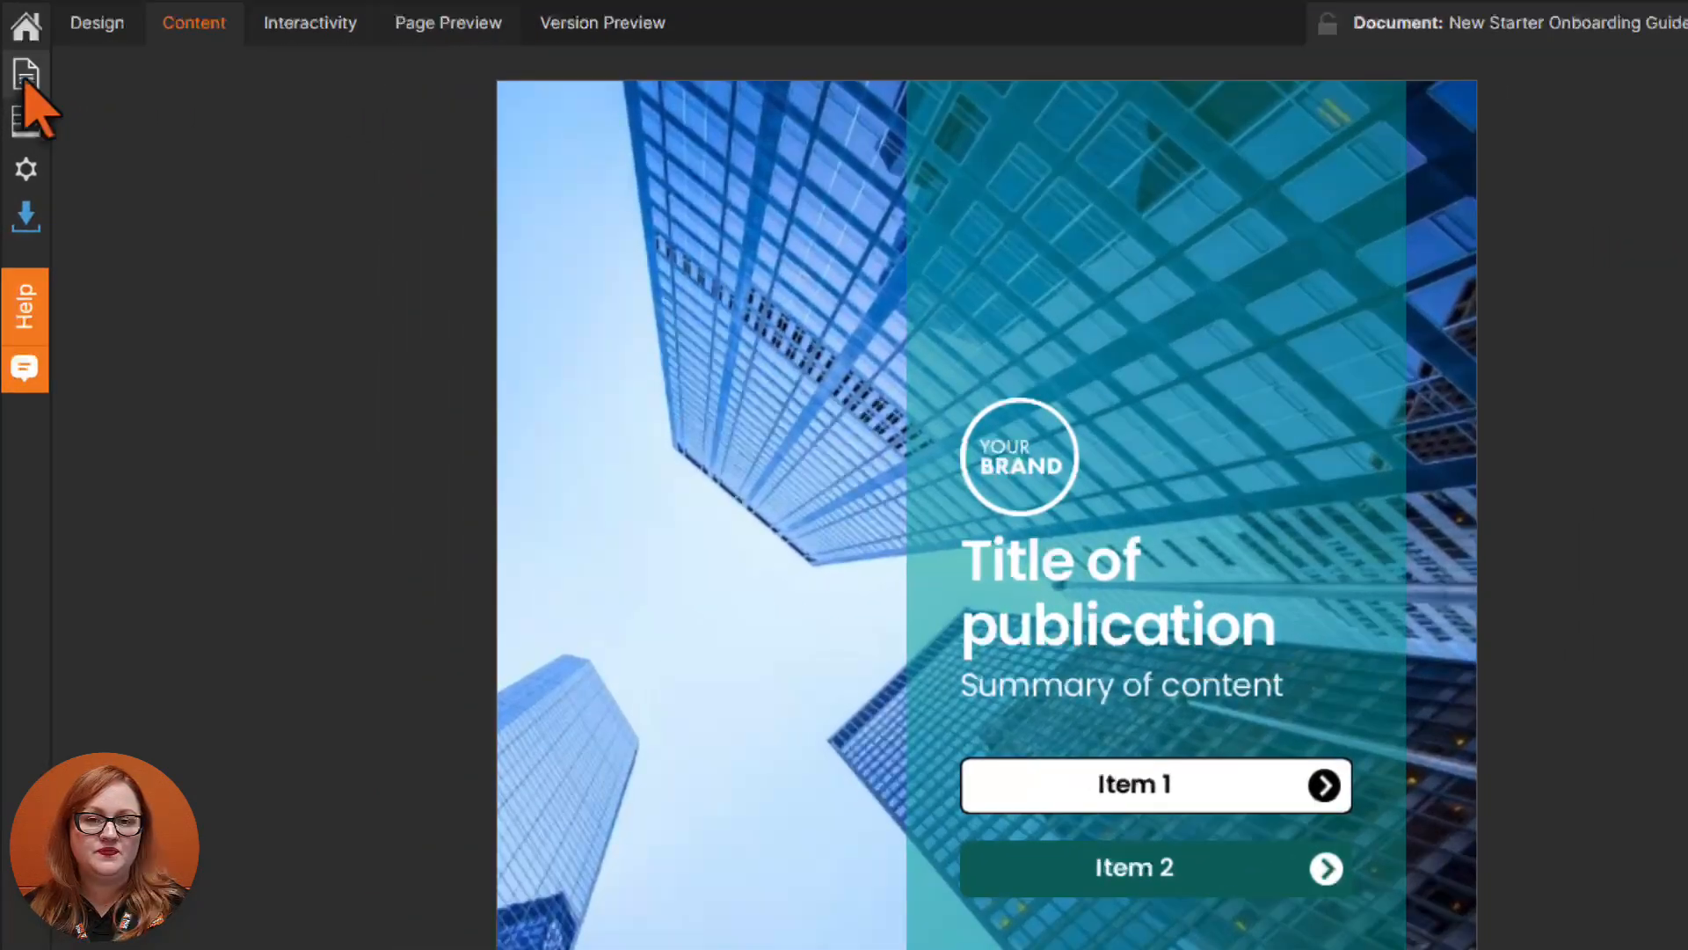
# - Change the document's default branding to Your Brand 2 and confirm the branding change
pyautogui.click(26, 76)
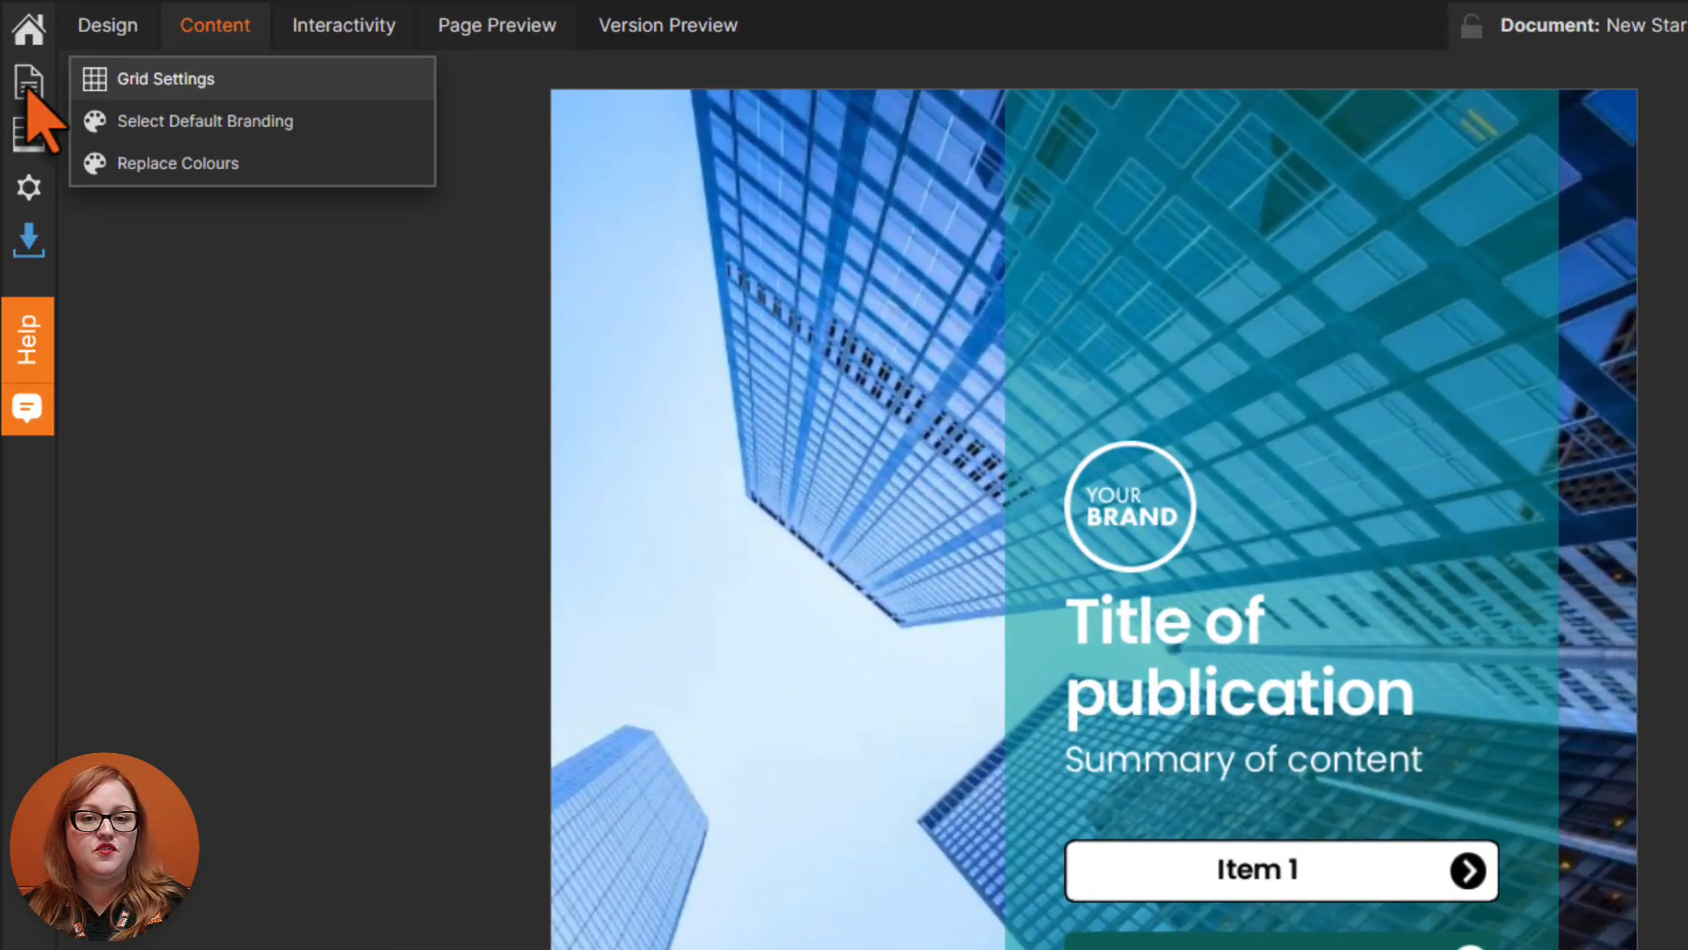
pyautogui.click(310, 130)
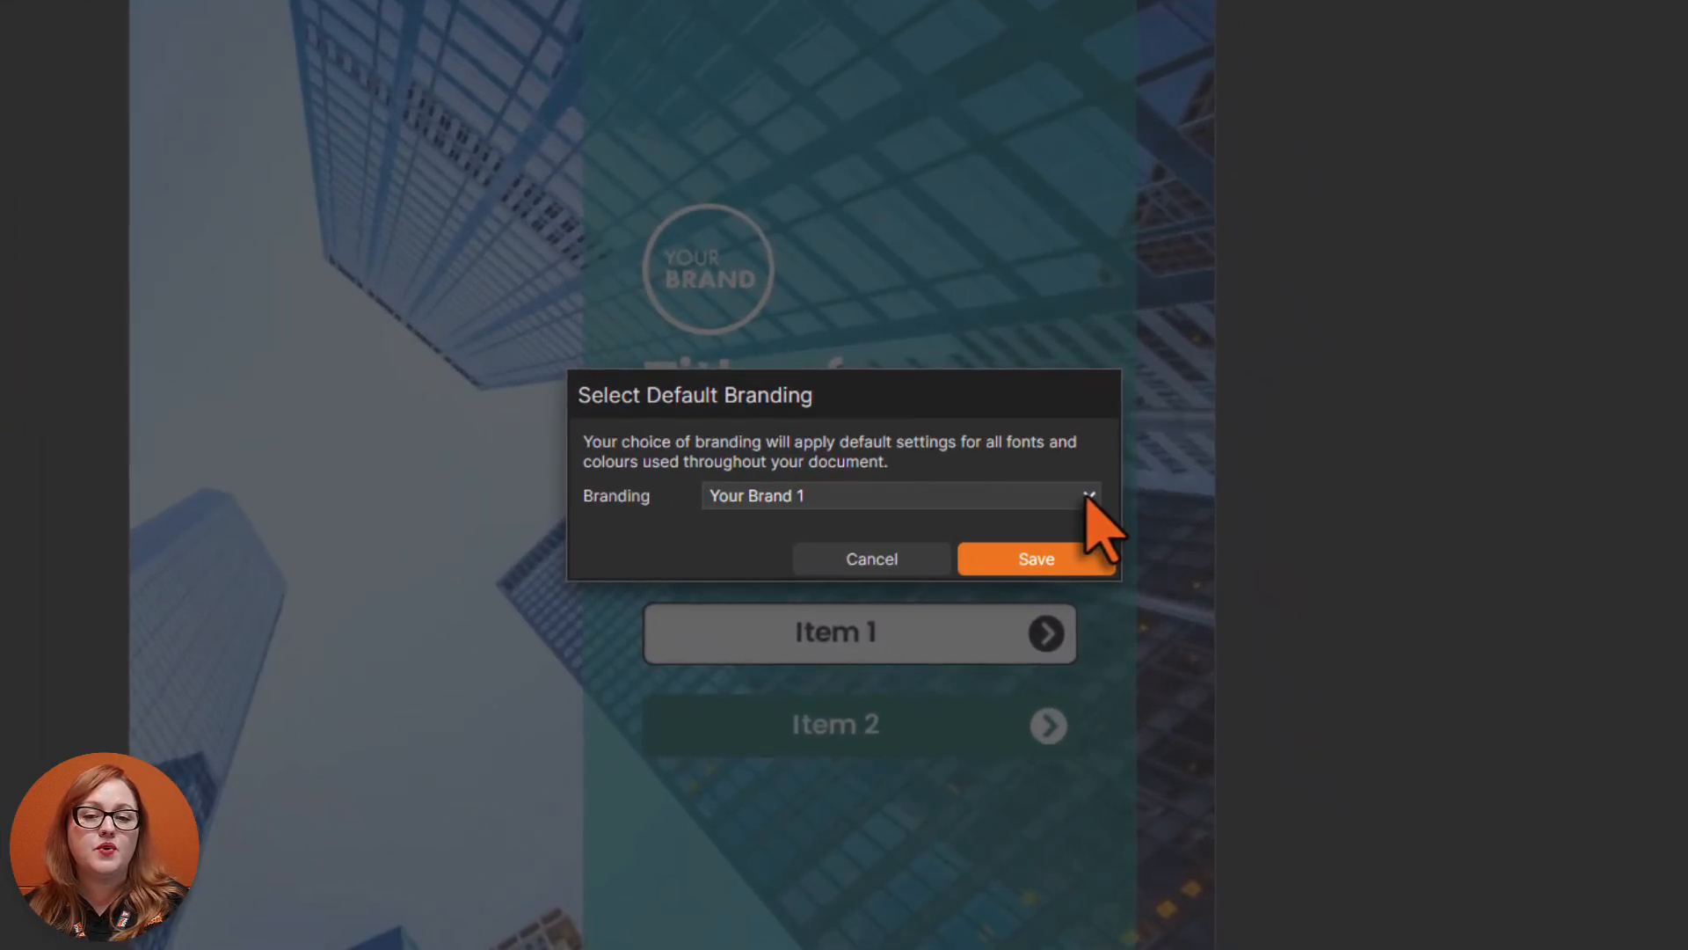
pyautogui.click(1313, 626)
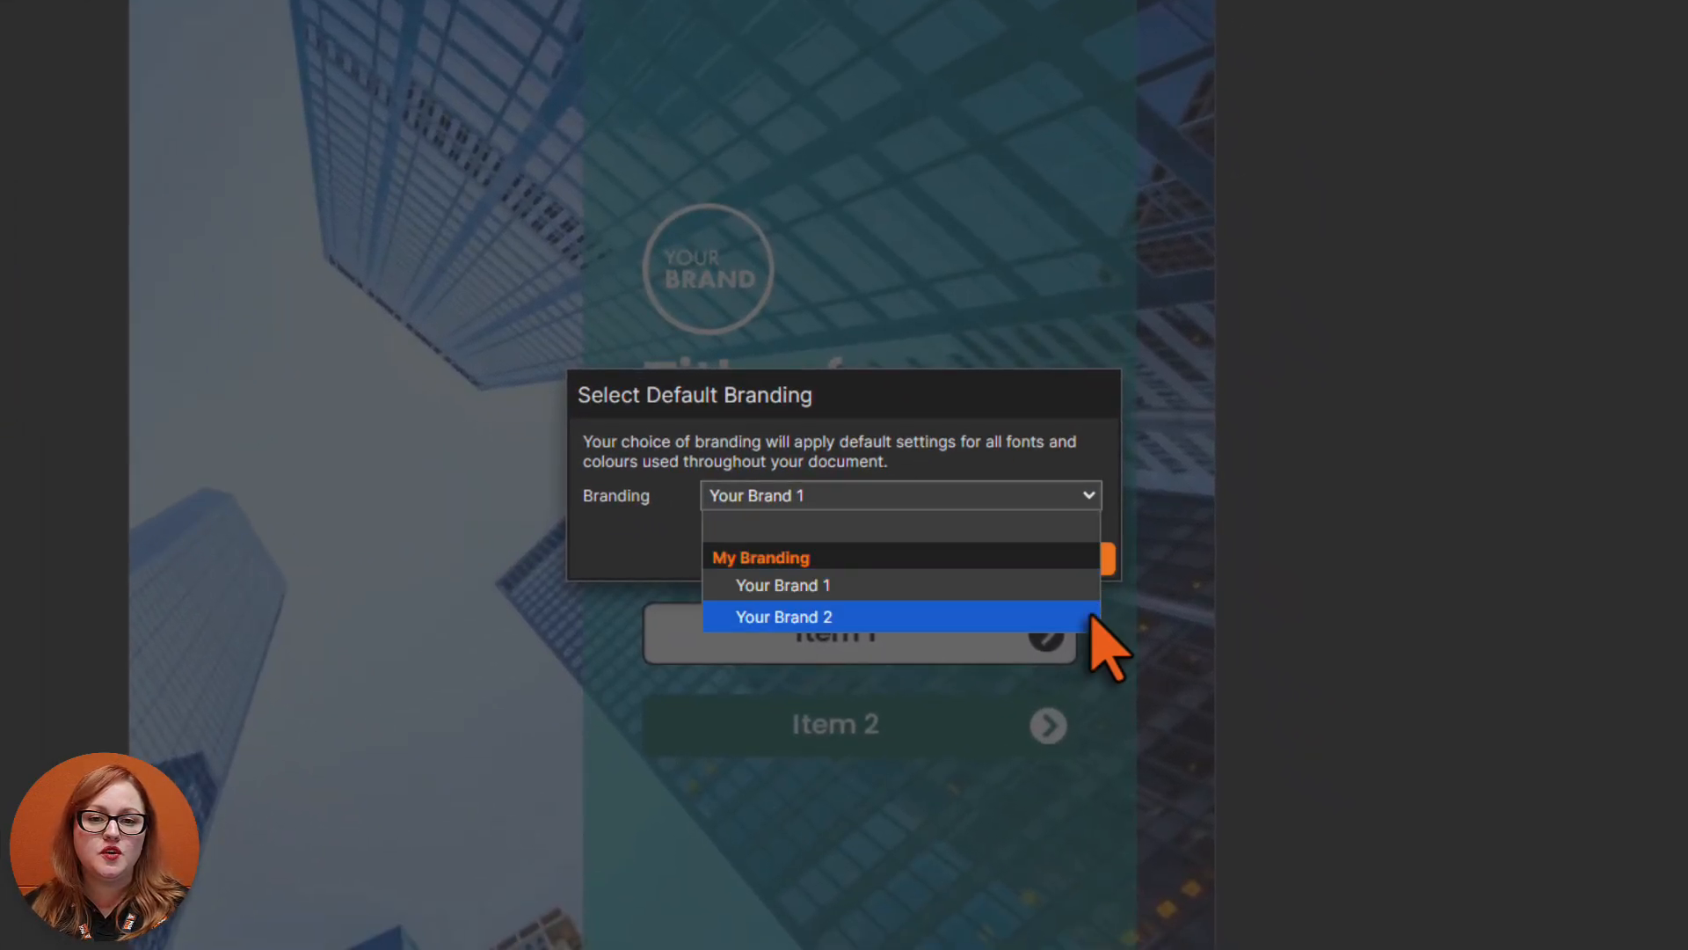
pyautogui.click(1091, 616)
pyautogui.click(1090, 559)
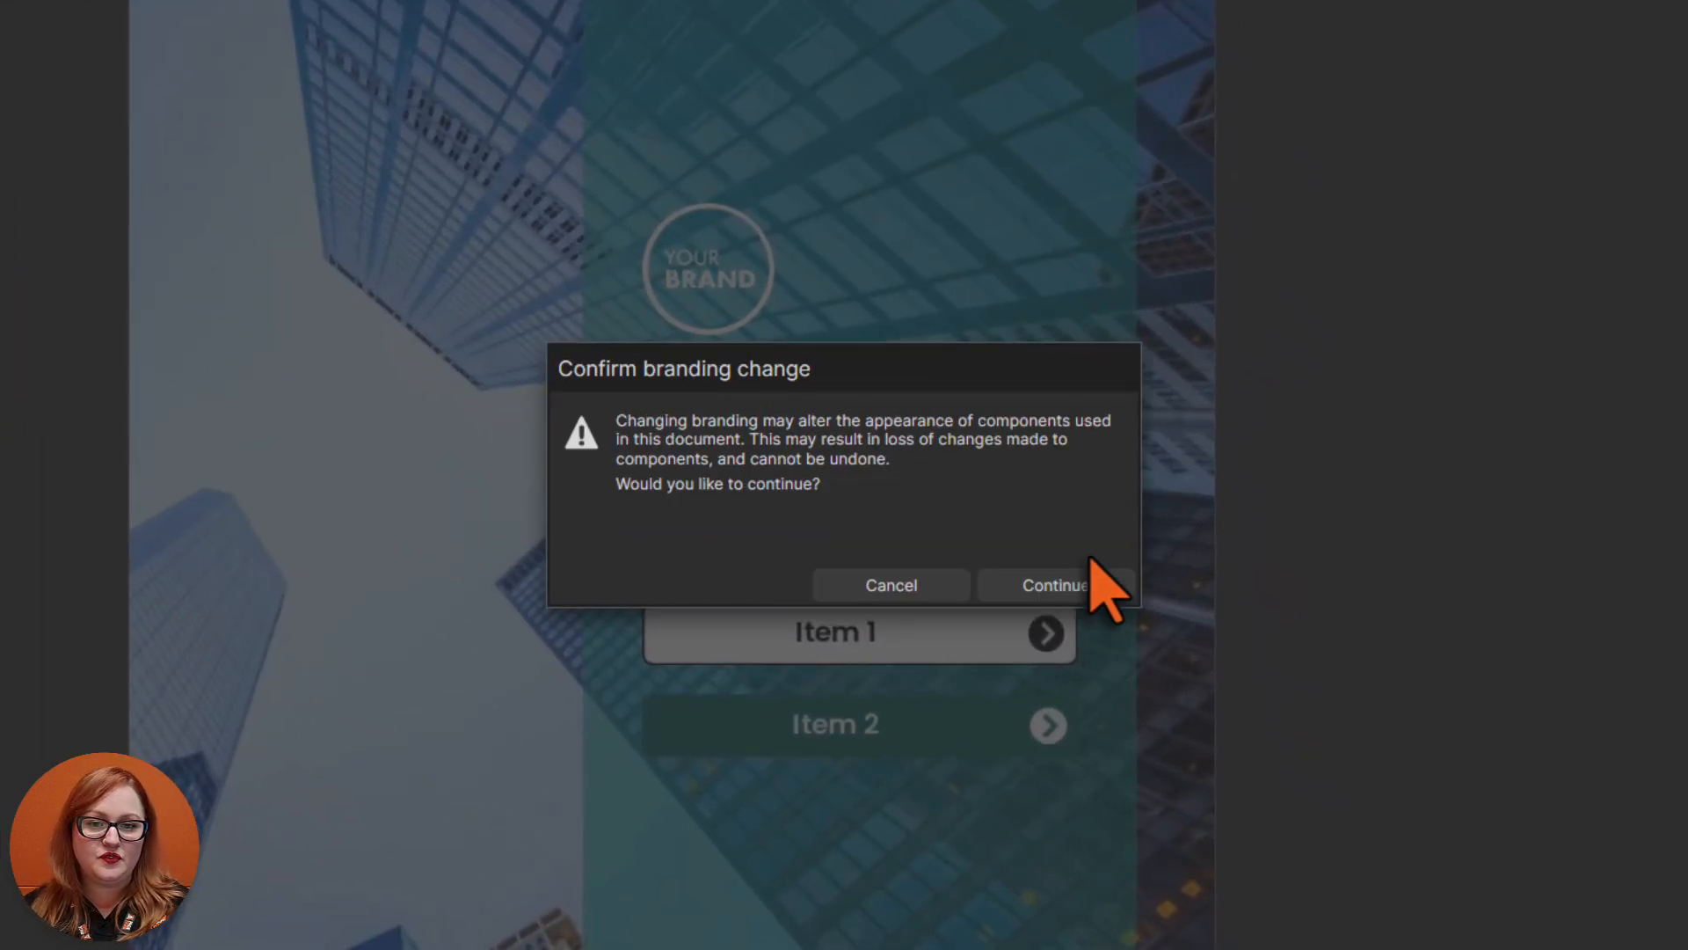
pyautogui.click(1110, 583)
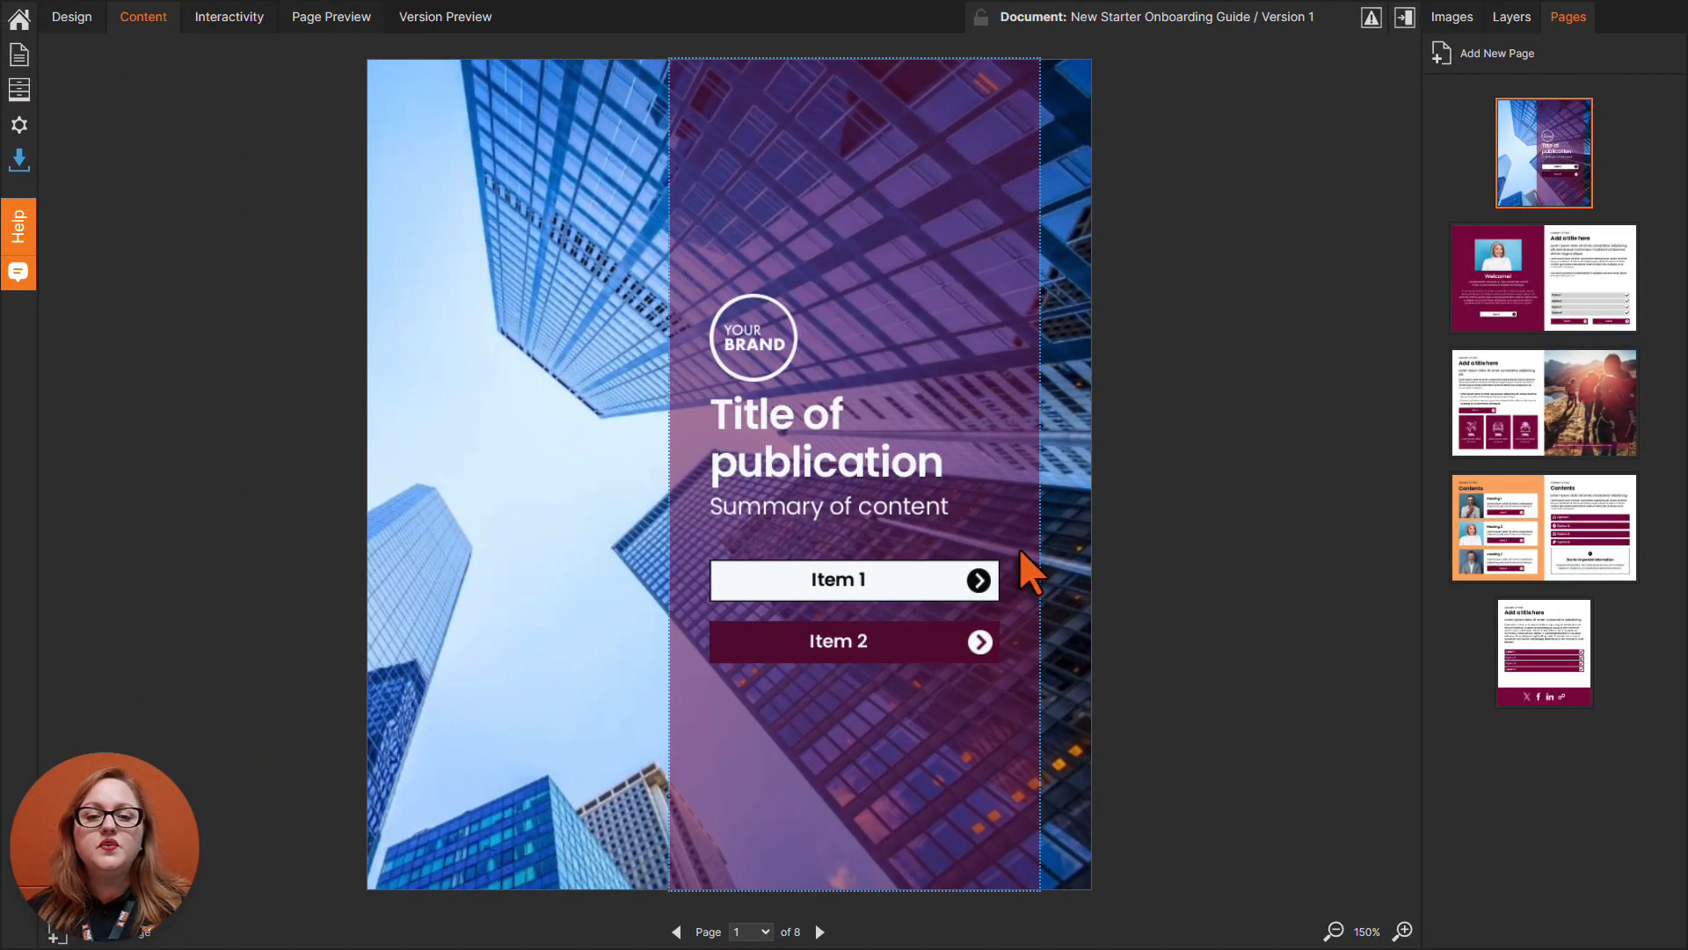
# - Change the cover's main headline to "Welcome to the team!" and its strapline to "Your onboarding journey starts here"
pyautogui.click(902, 479)
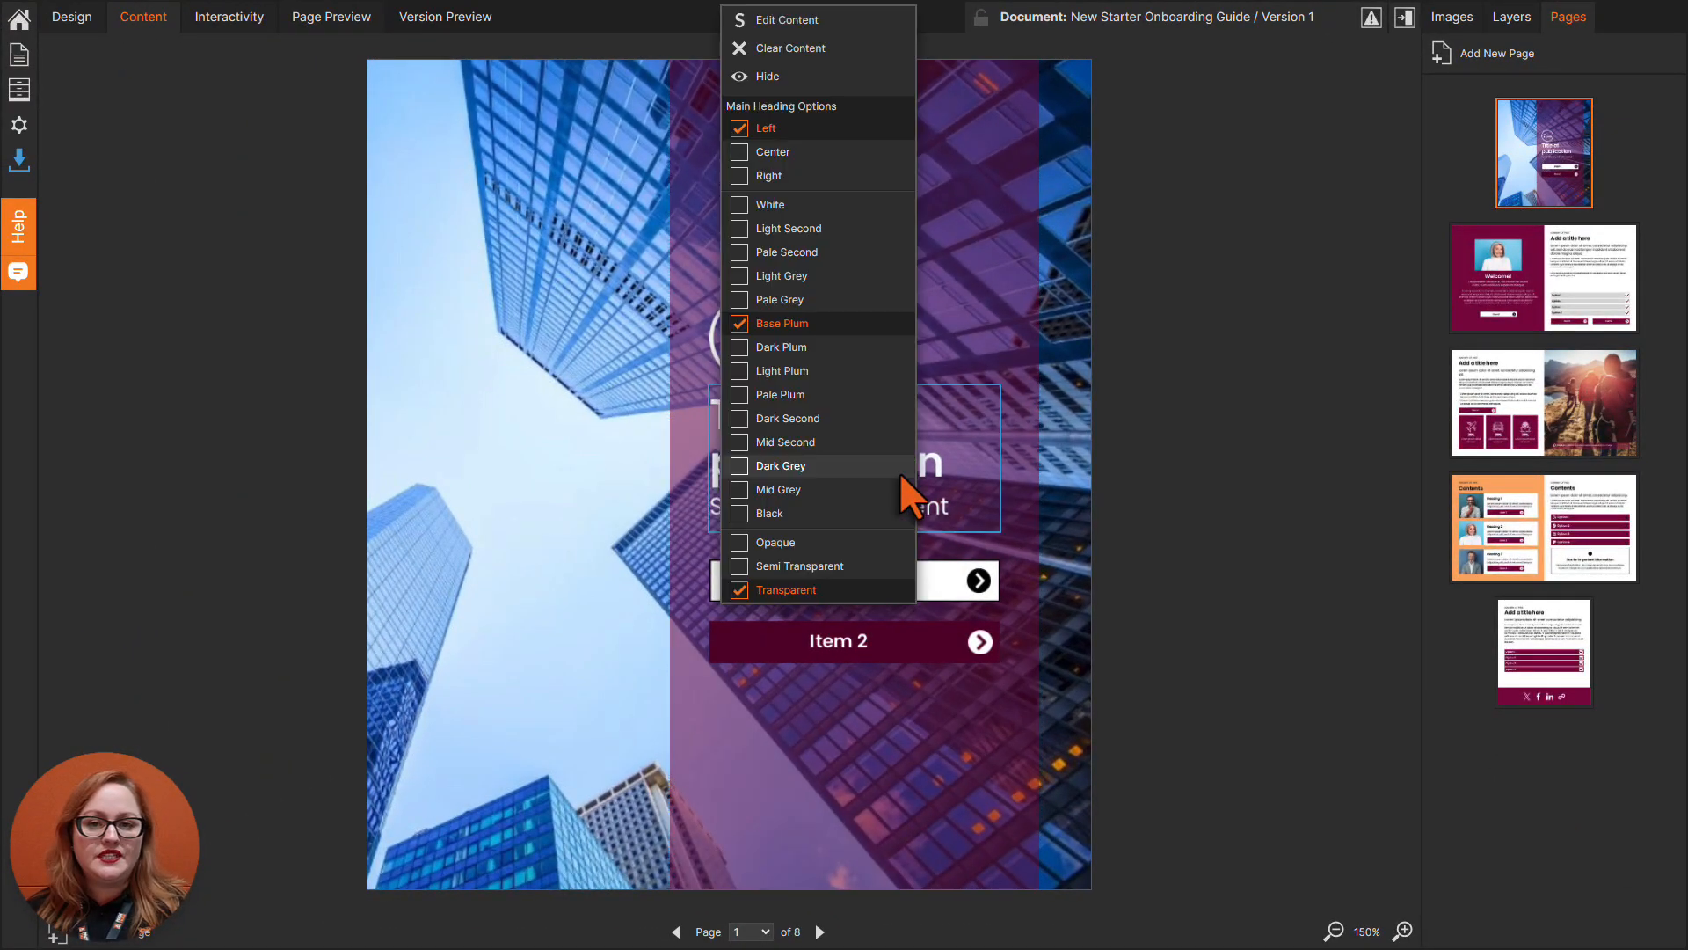
pyautogui.click(879, 21)
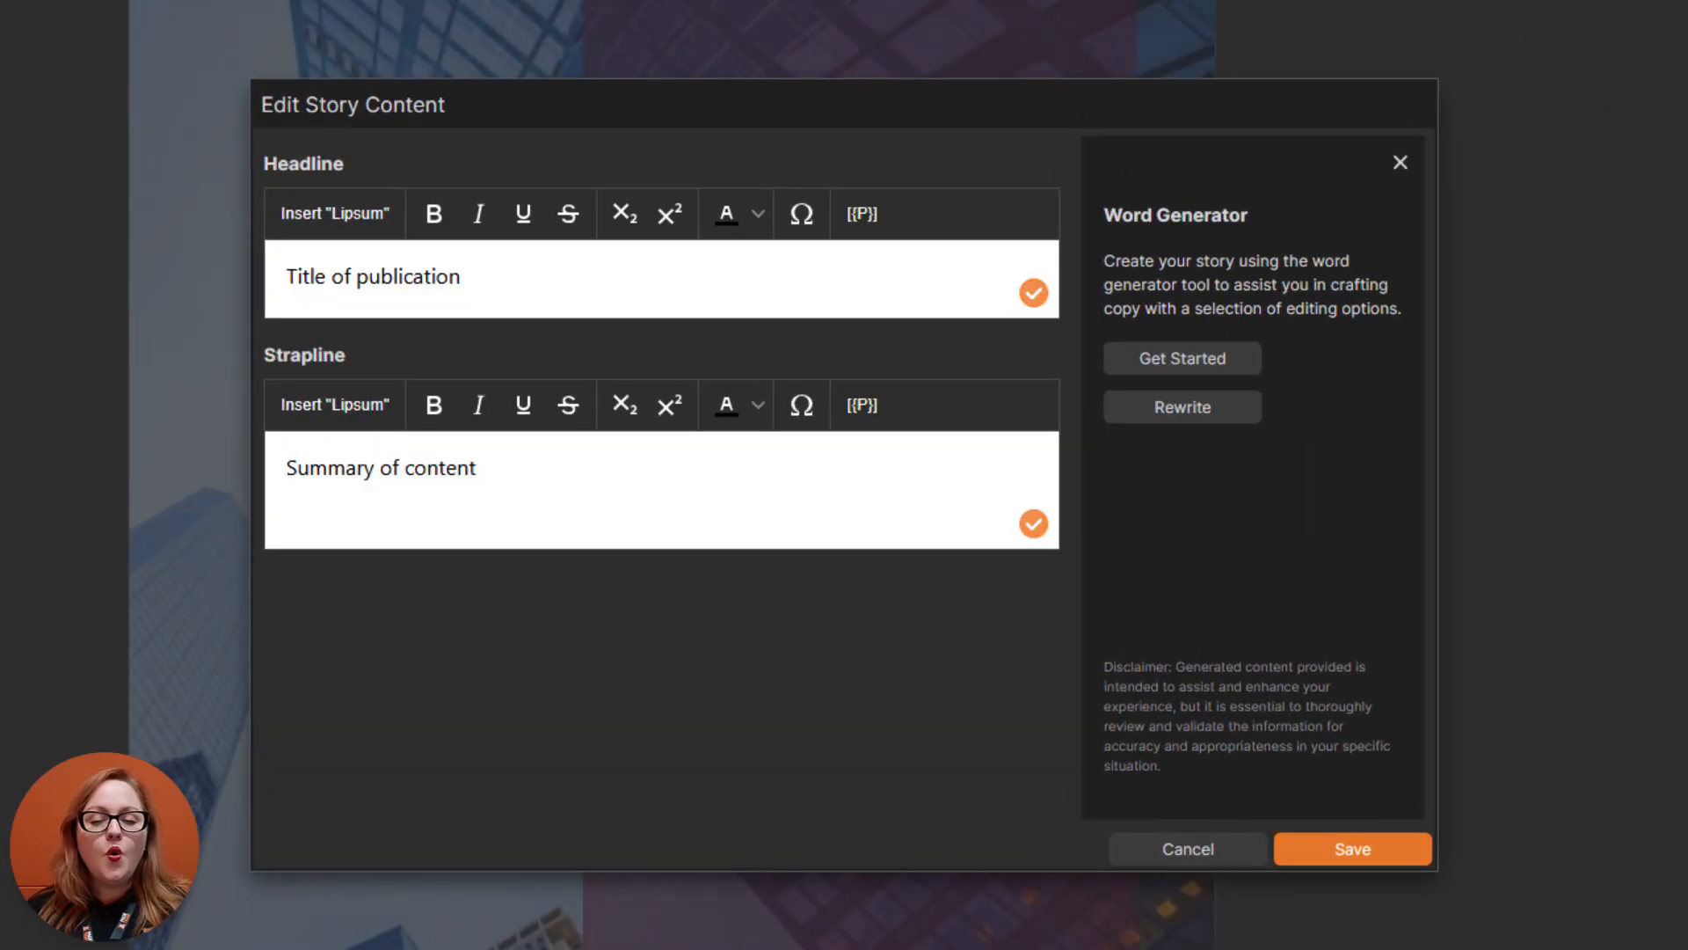
pyautogui.click(865, 276)
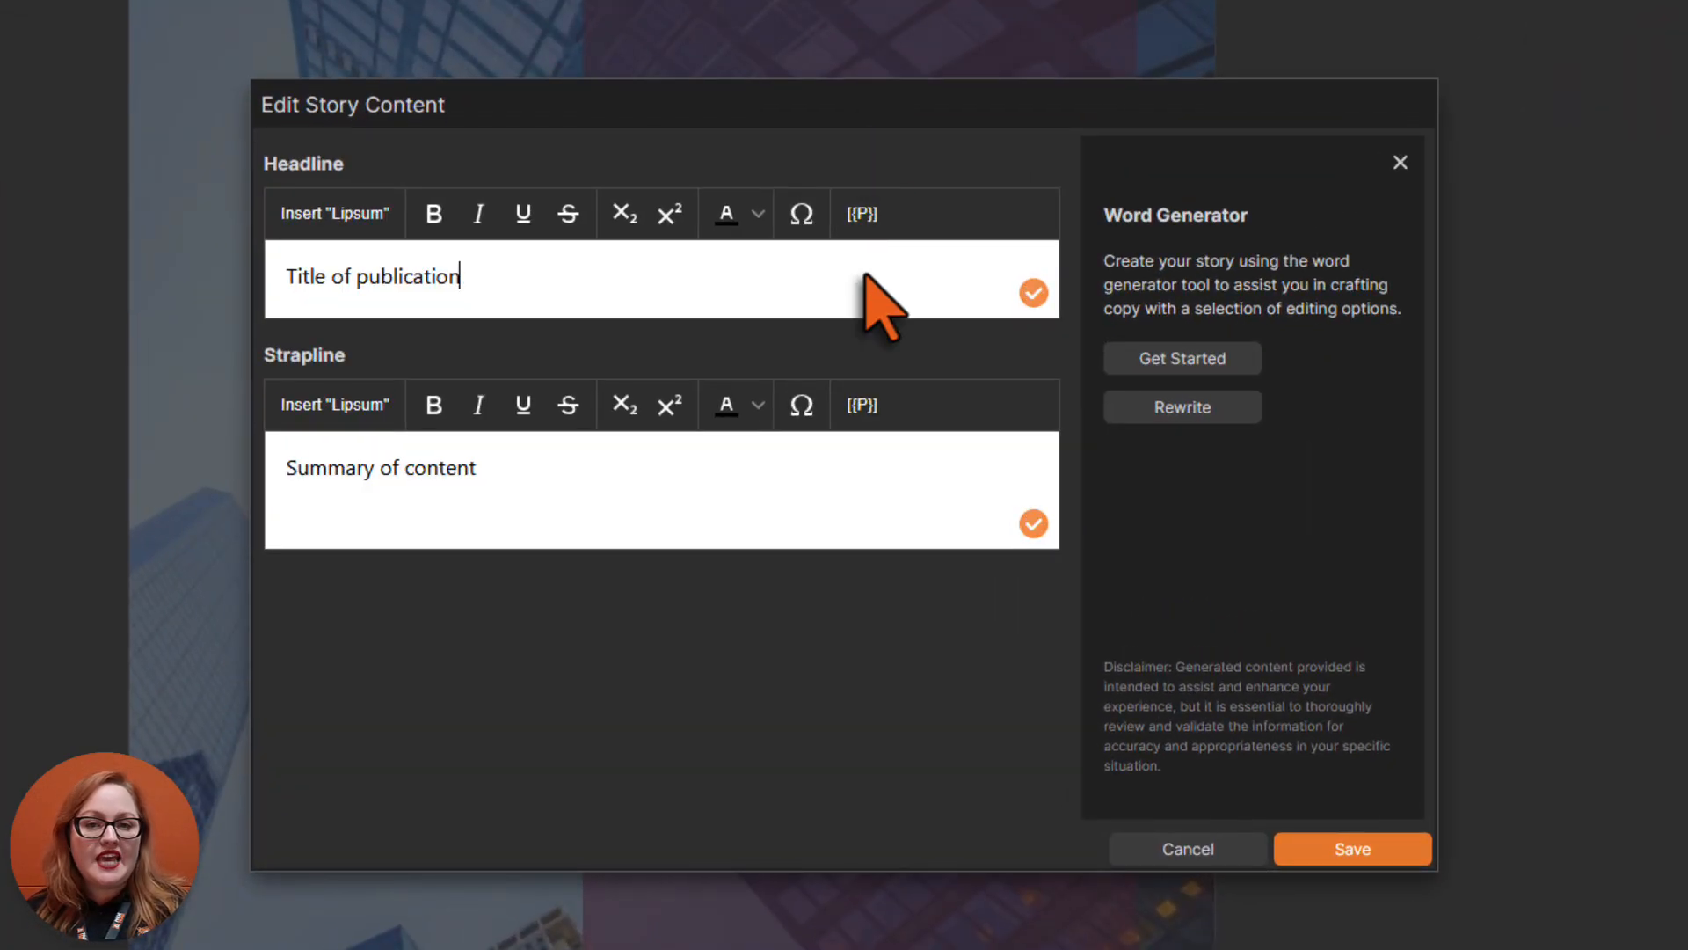
pyautogui.hotkey('ctrl', 'a')
pyautogui.write('Welcome to the team!')
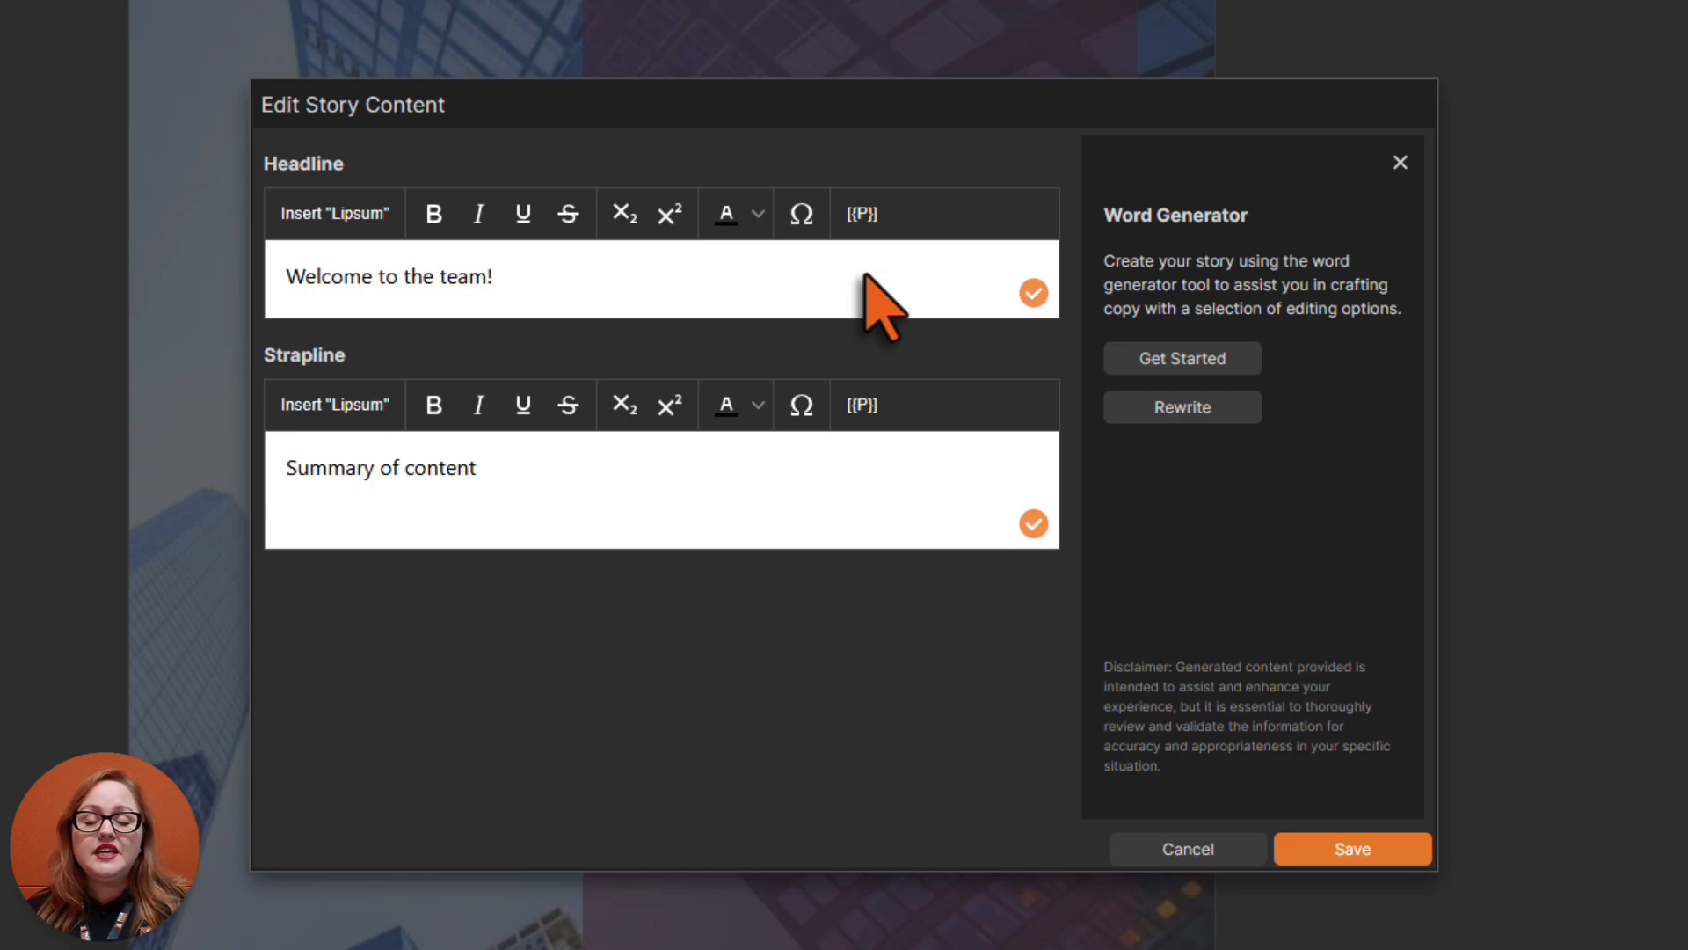
pyautogui.click(828, 496)
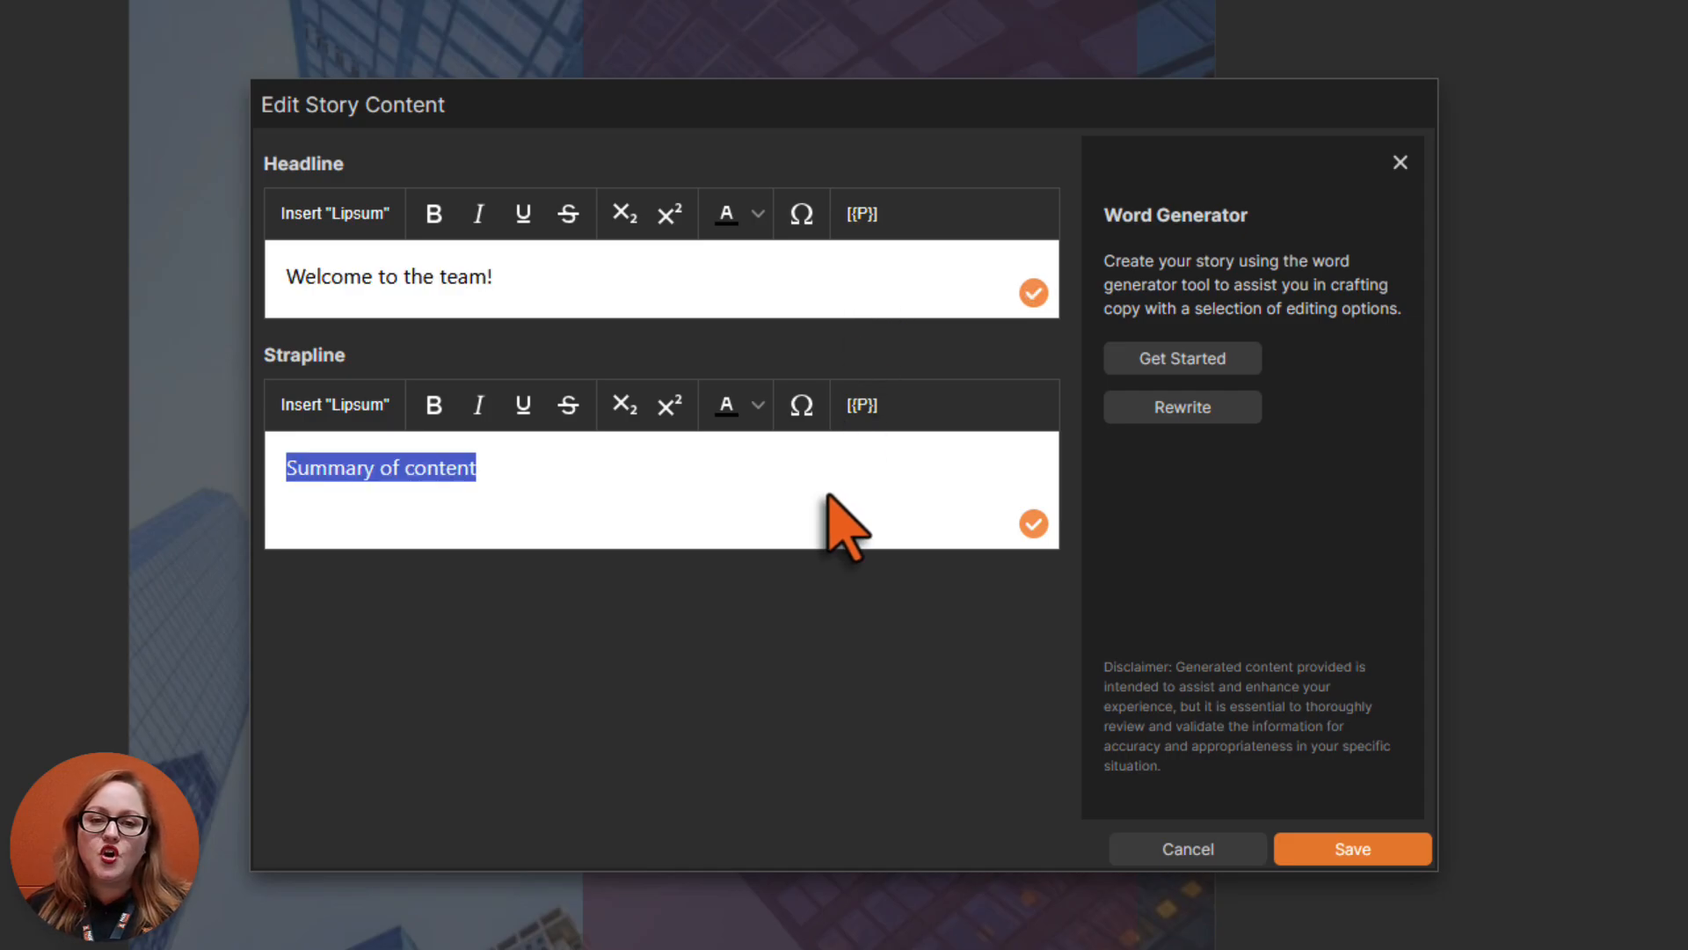
pyautogui.hotkey('ctrl', 'a')
pyautogui.write('Your onboarding journey starts here')
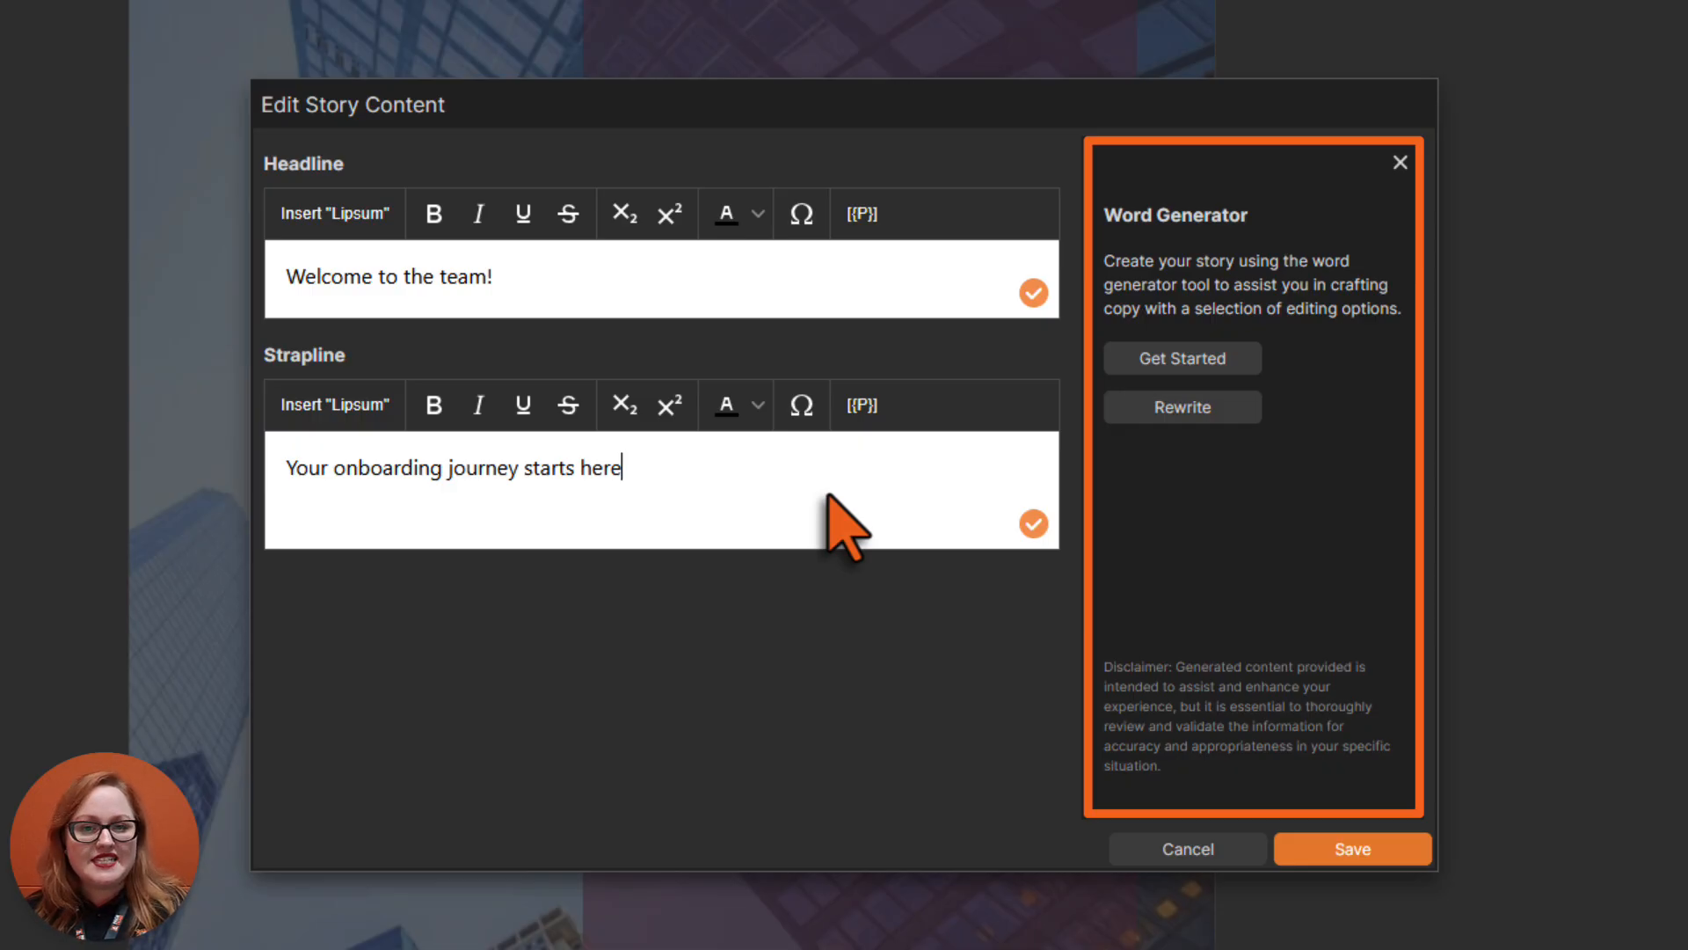
pyautogui.click(1393, 859)
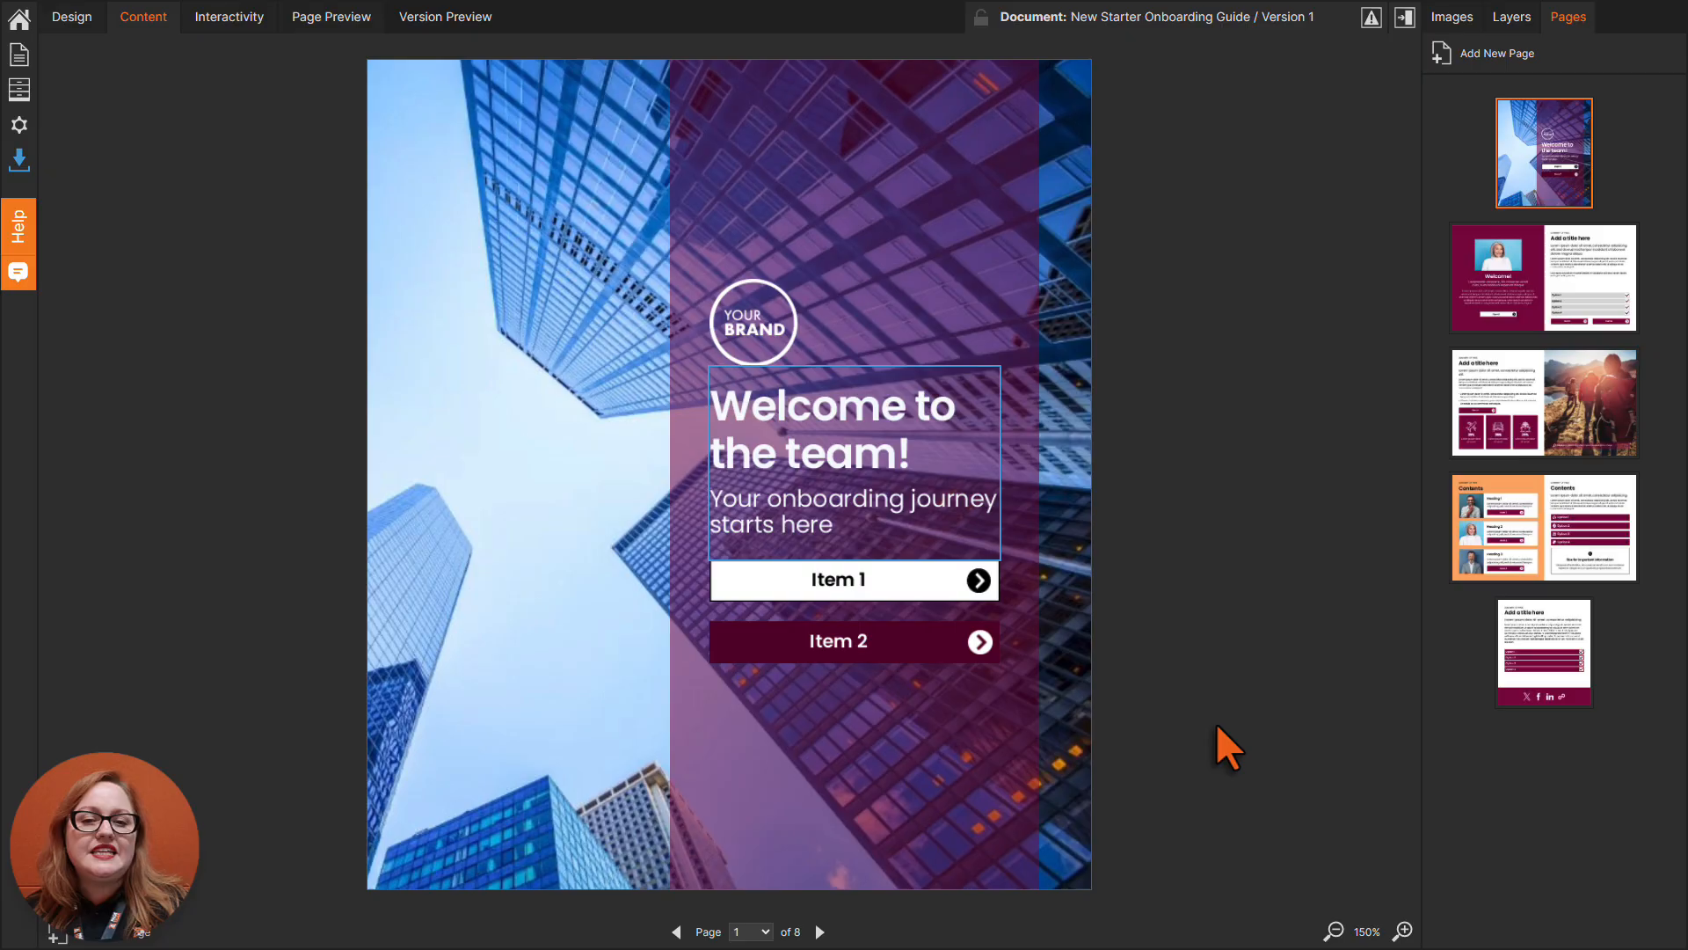
# - Hide the Item 2 button on the cover page
pyautogui.click(968, 641)
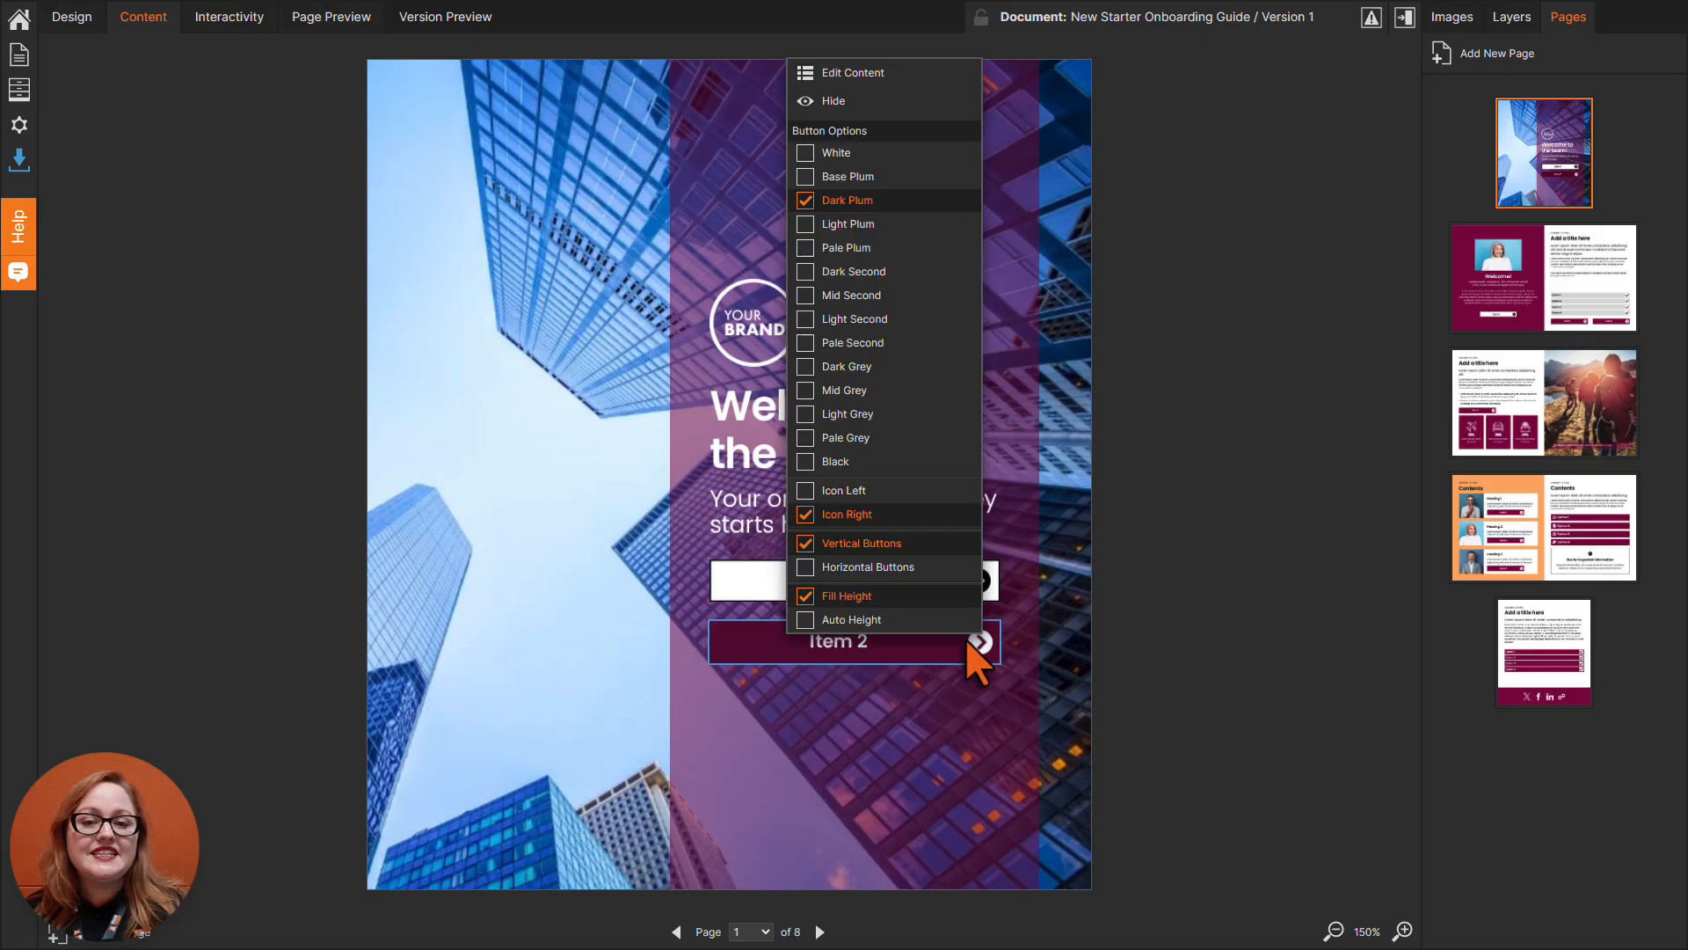
pyautogui.click(967, 92)
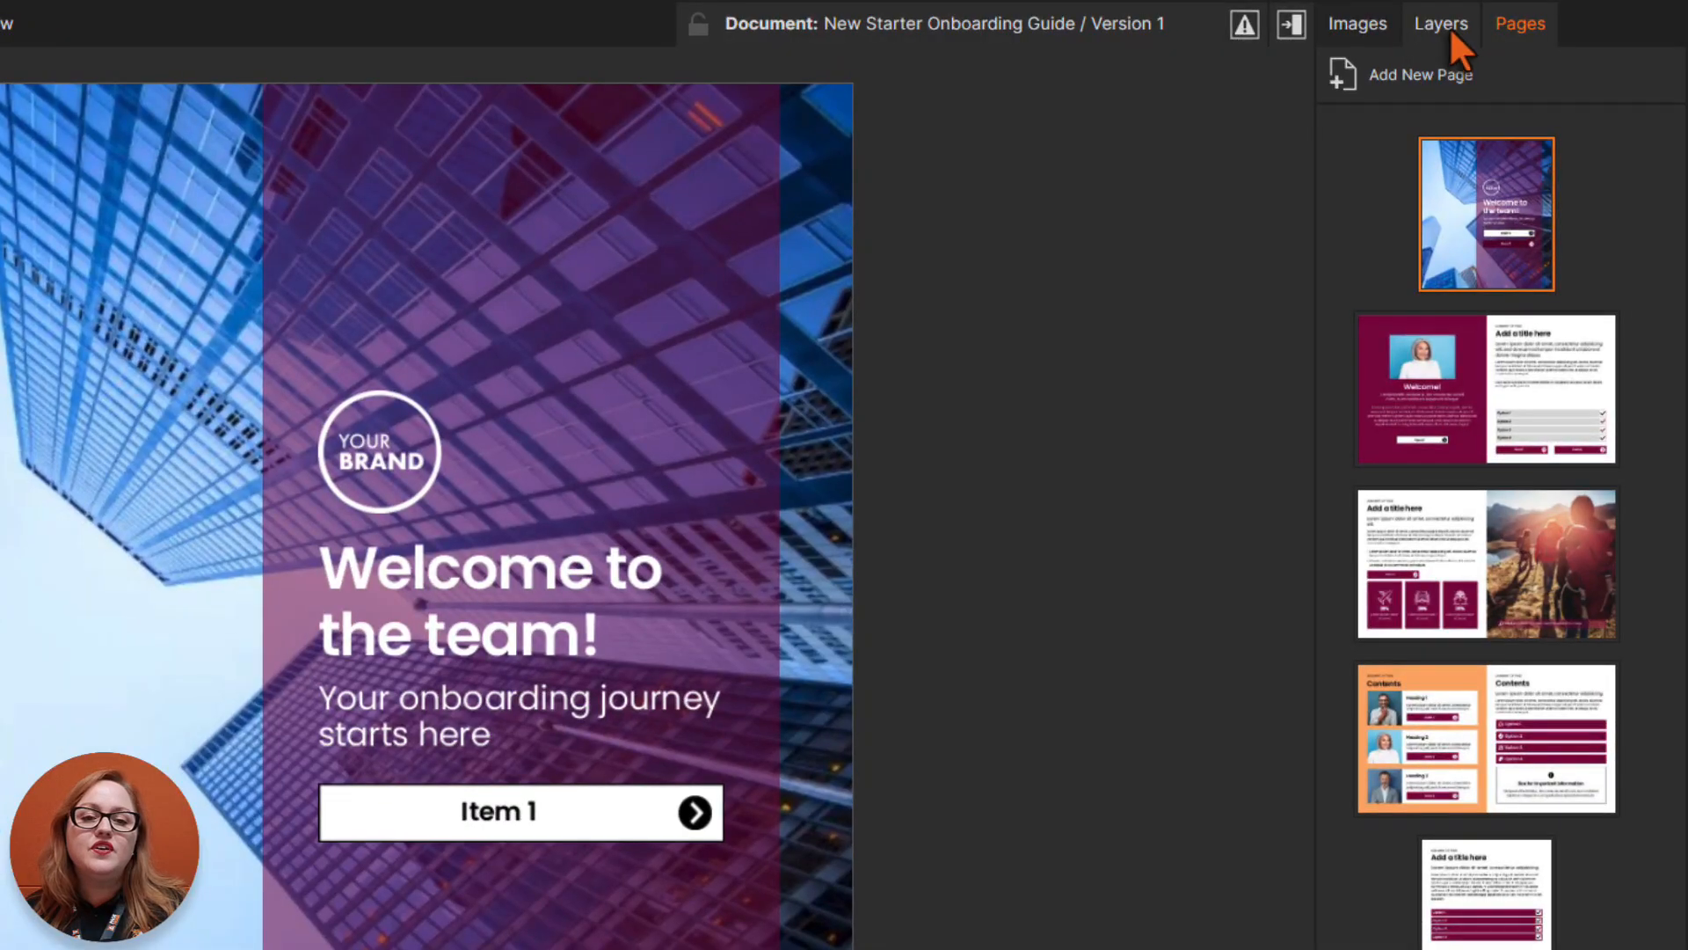
# - Make the hidden Item 2 button visible through its layer and hide it again
pyautogui.click(1446, 26)
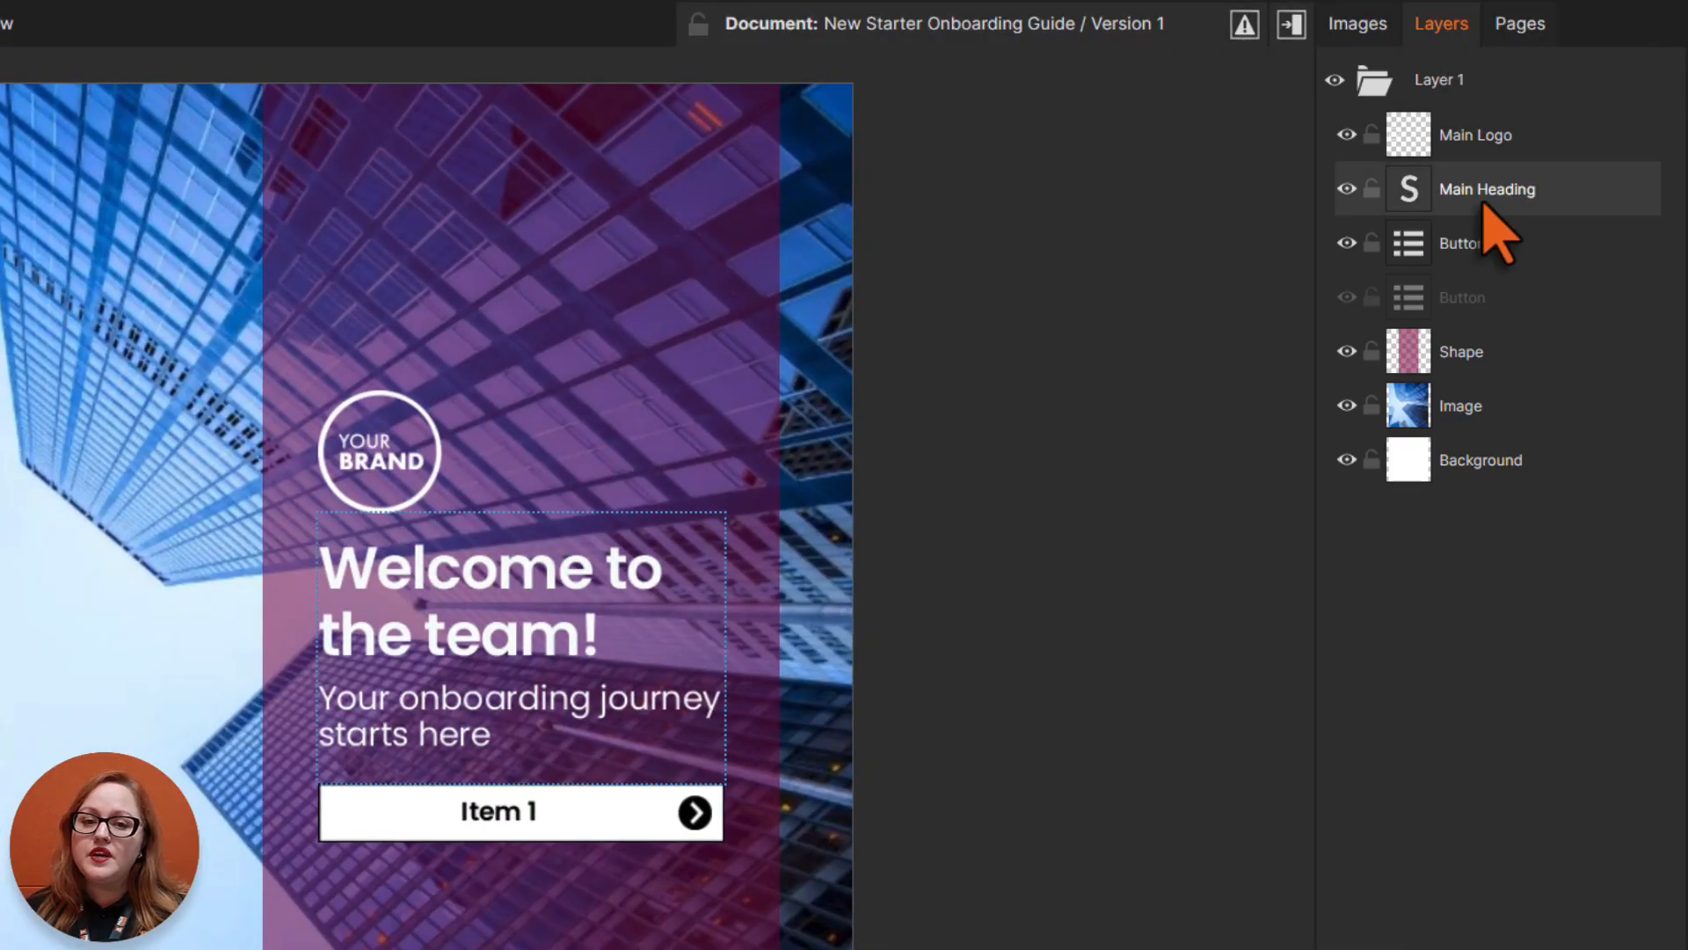
pyautogui.click(1348, 299)
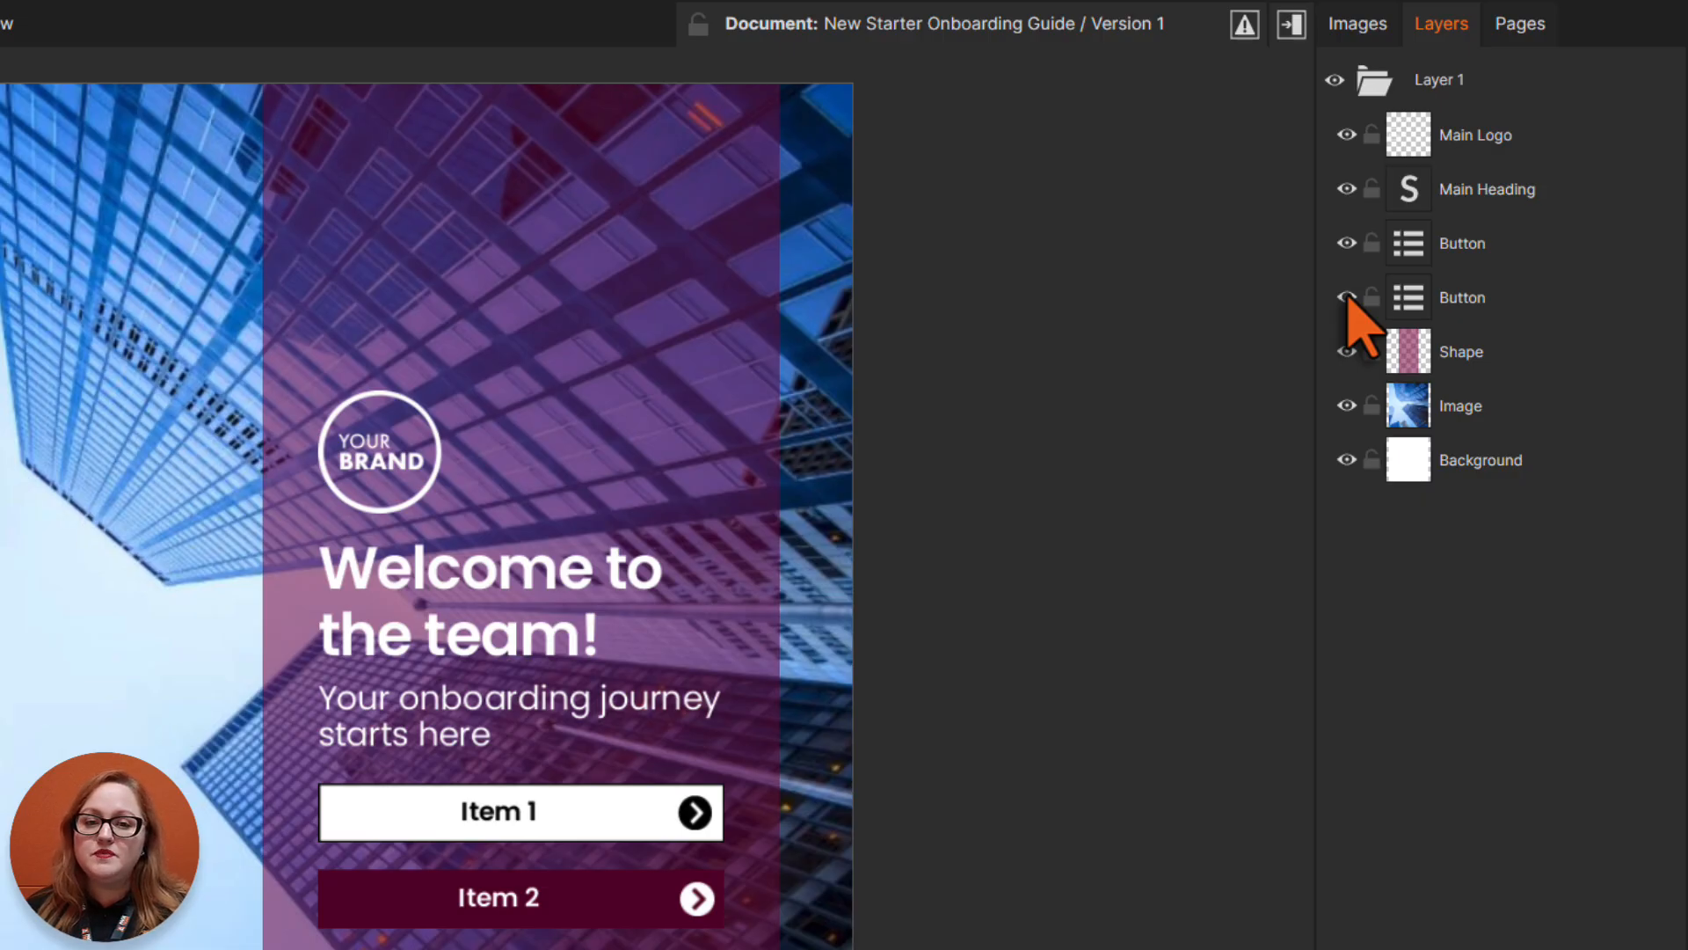
pyautogui.click(1347, 297)
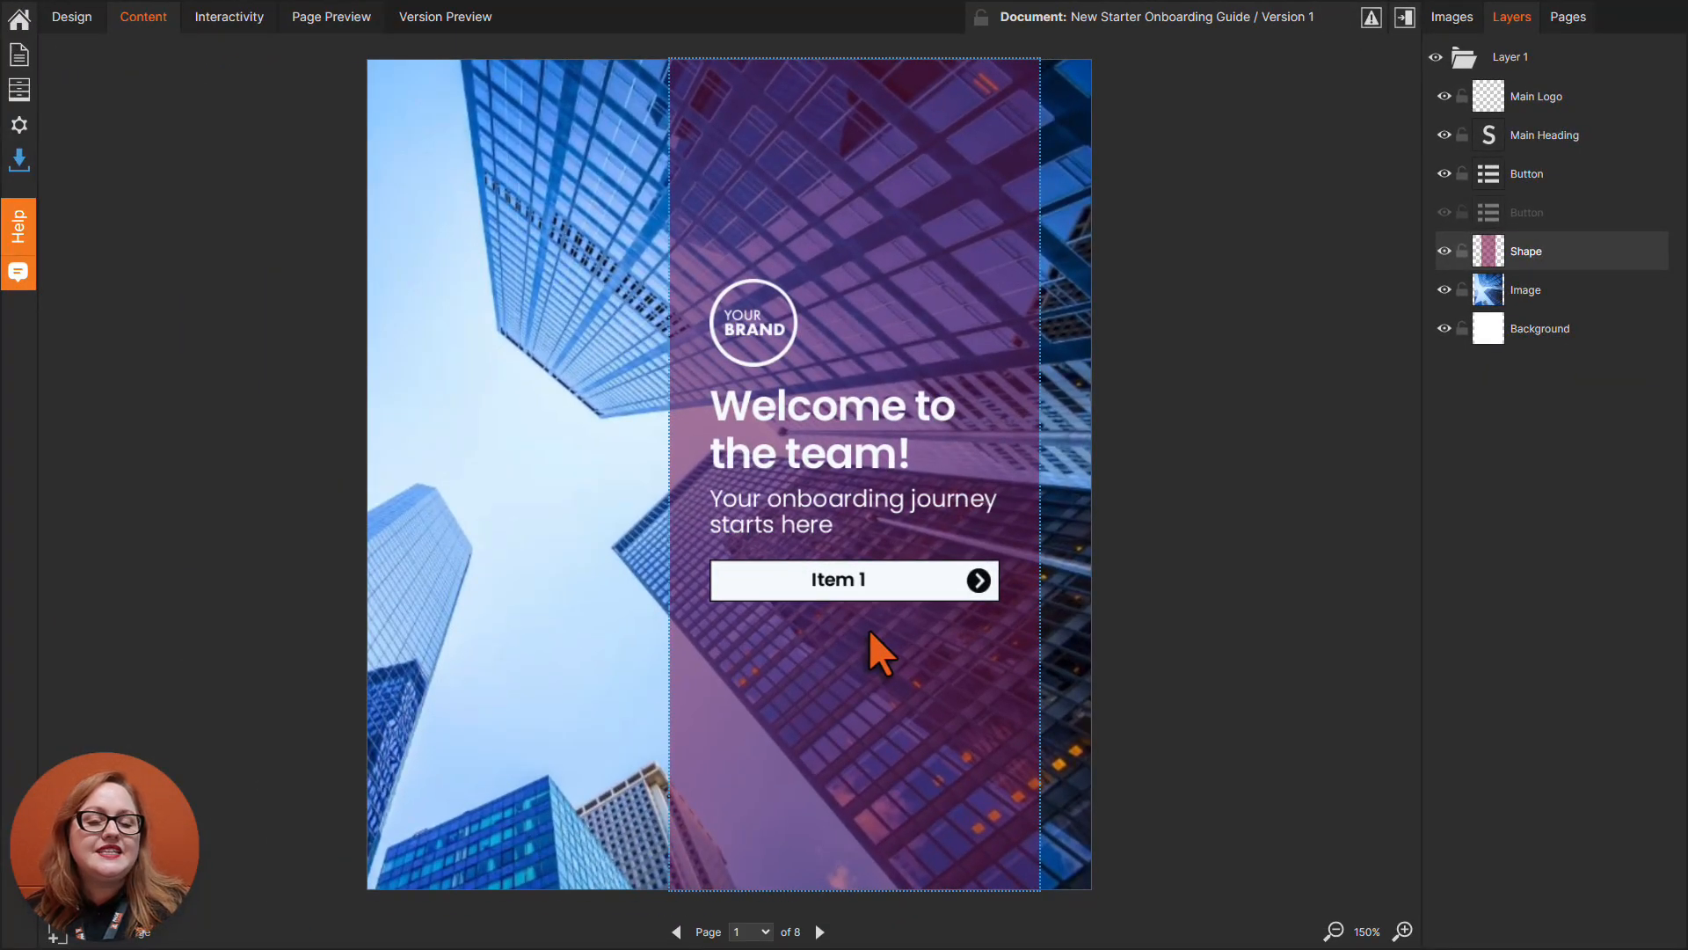
# - Change the Item 1 button's headline to "Explore this guide" and set its colour style to Mid Second
pyautogui.rightClick(901, 589)
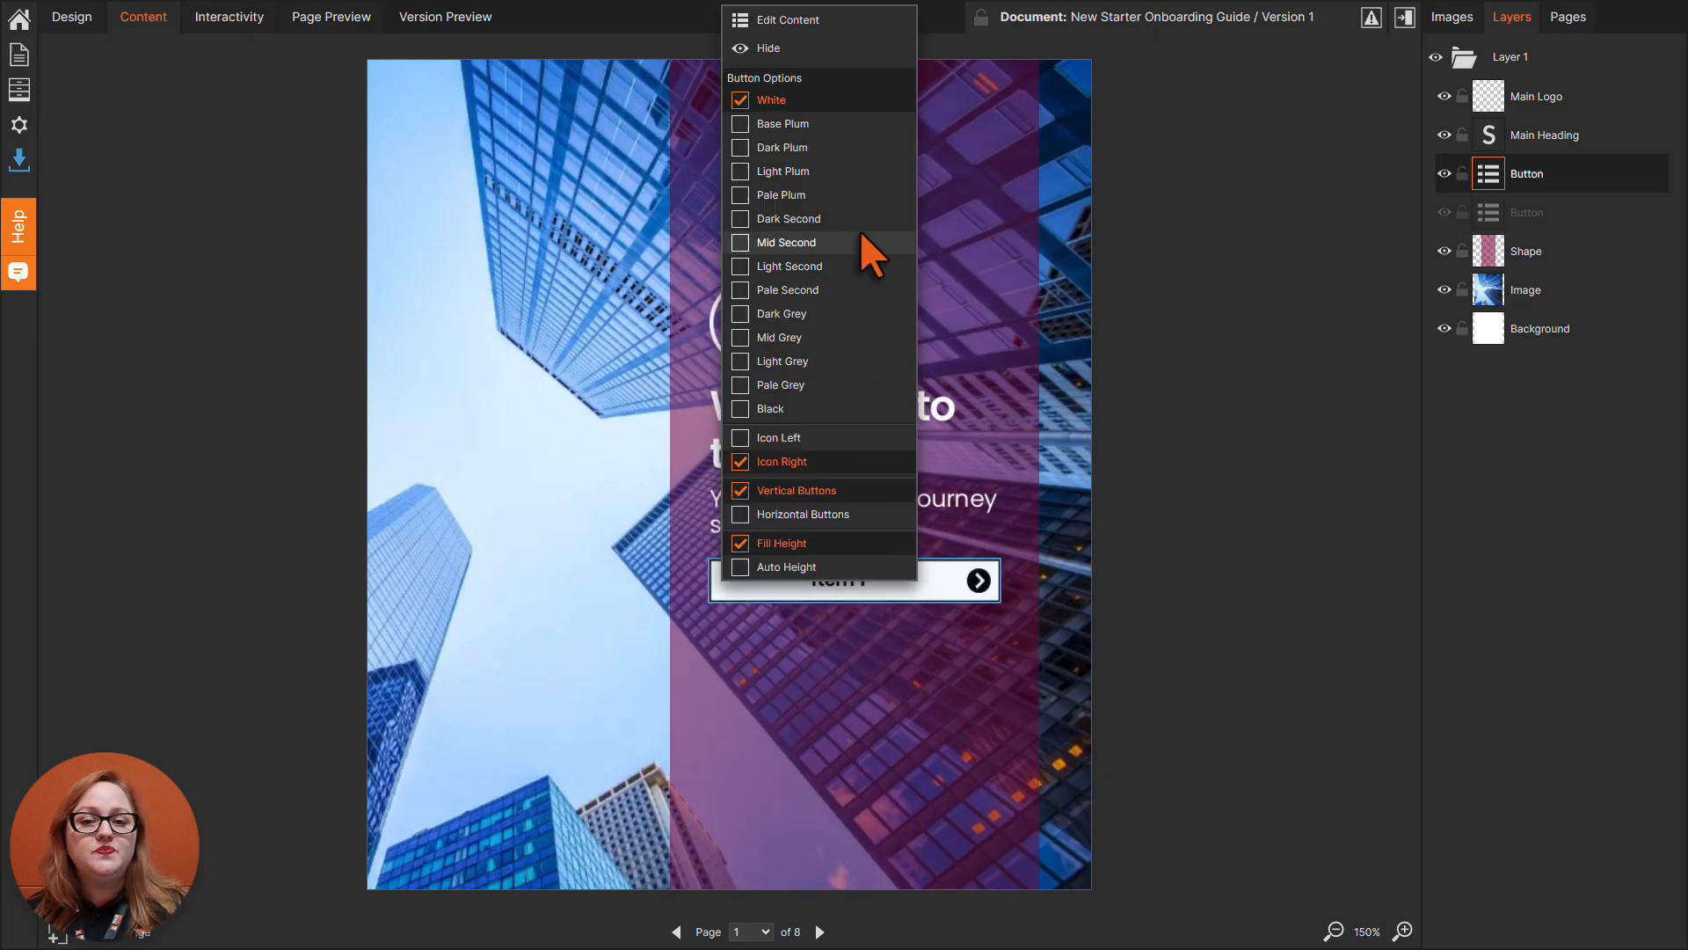
pyautogui.click(836, 28)
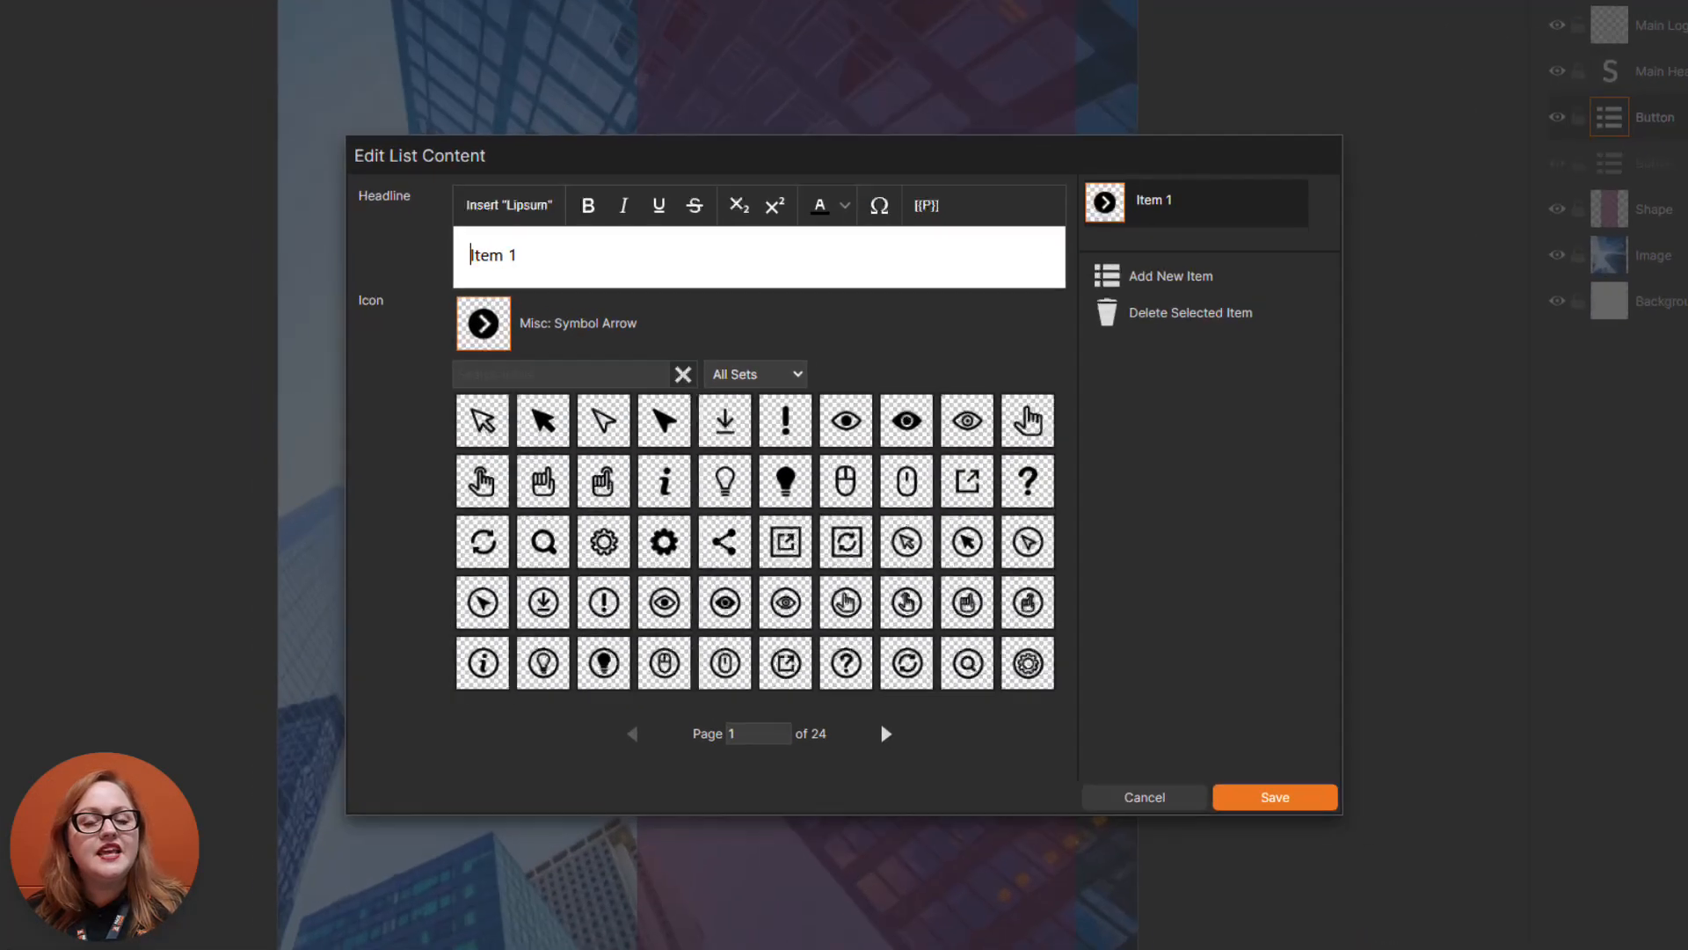
pyautogui.tripleClick(795, 251)
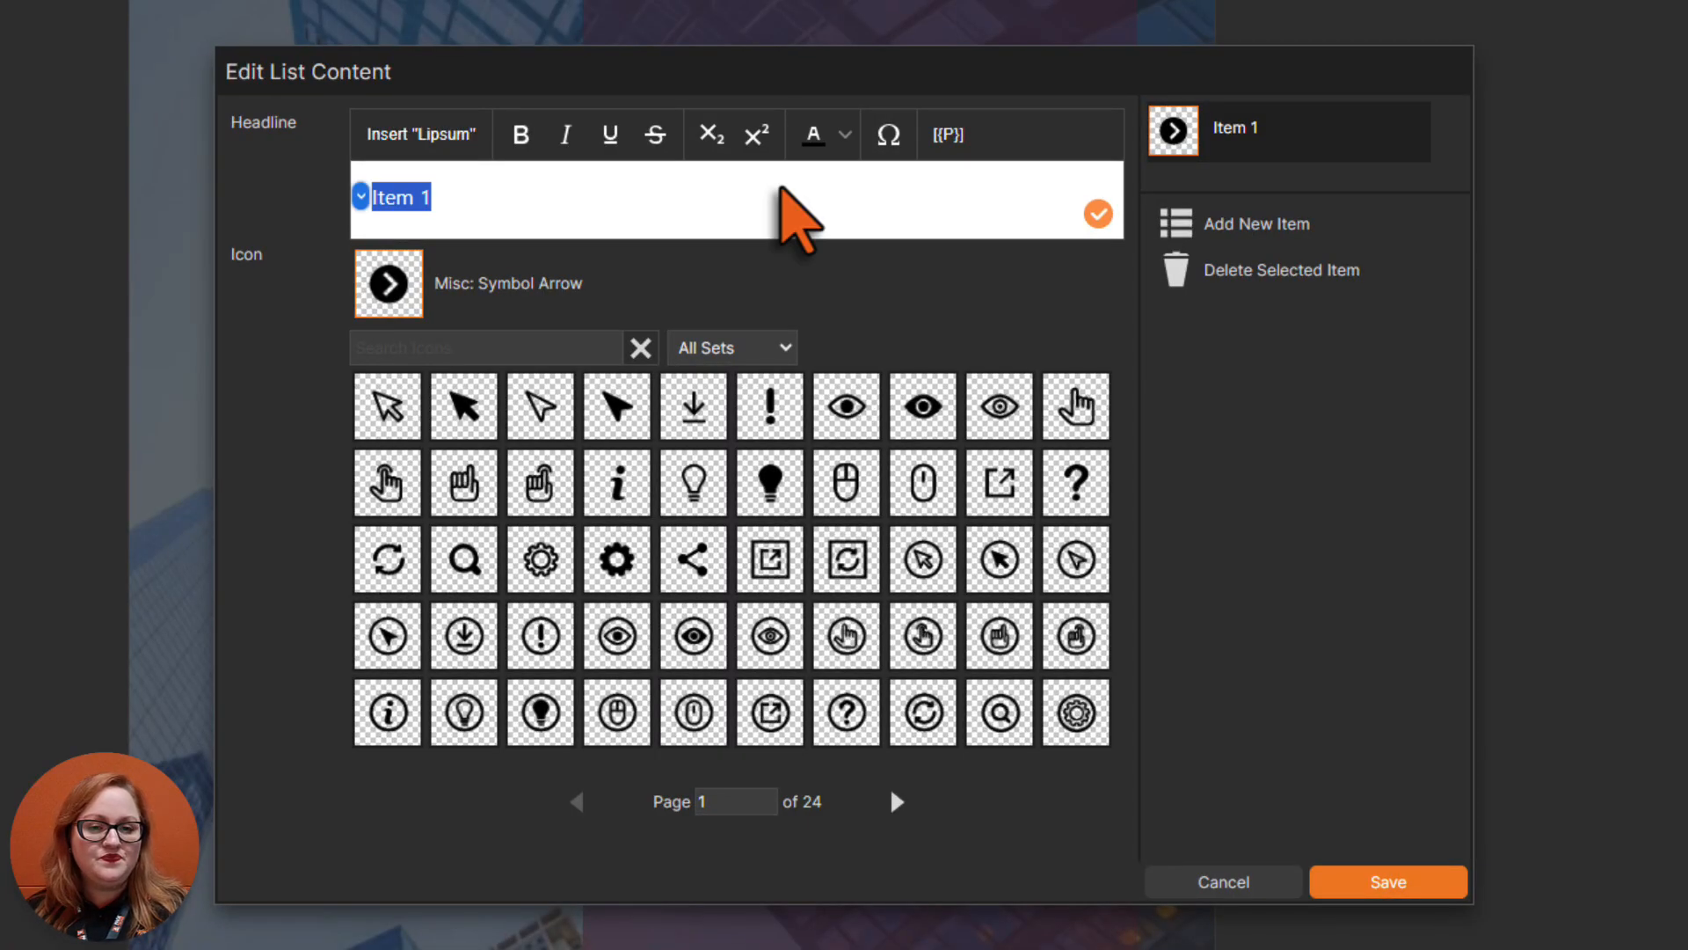
pyautogui.write('Explore this guide')
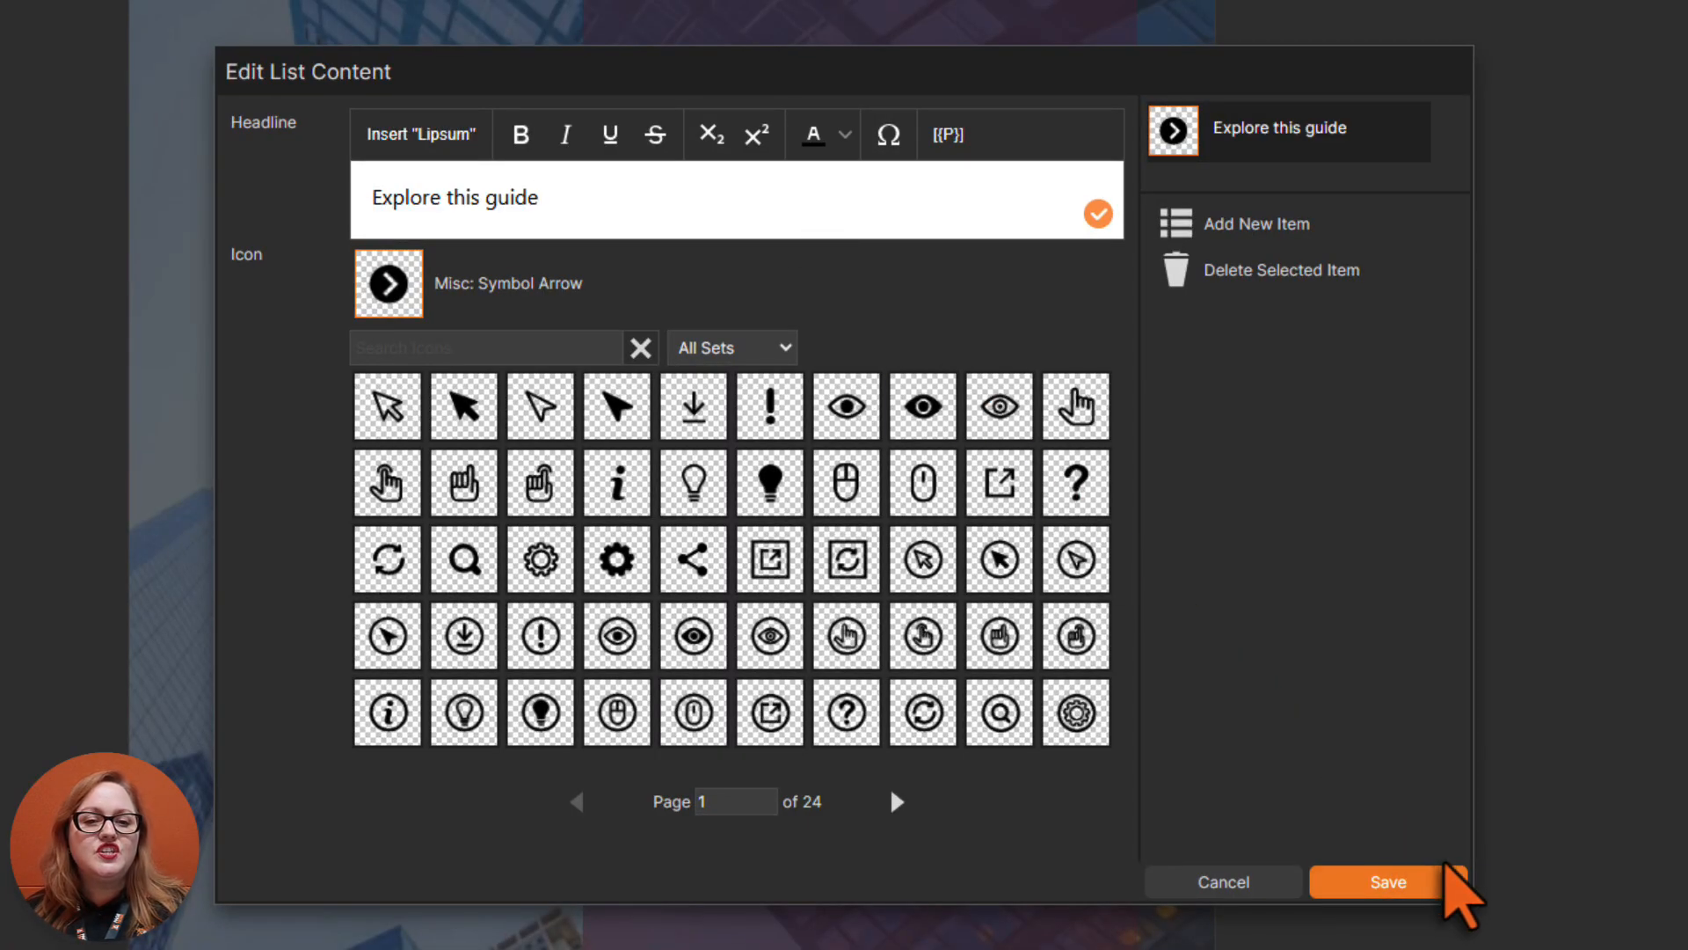
pyautogui.click(1452, 872)
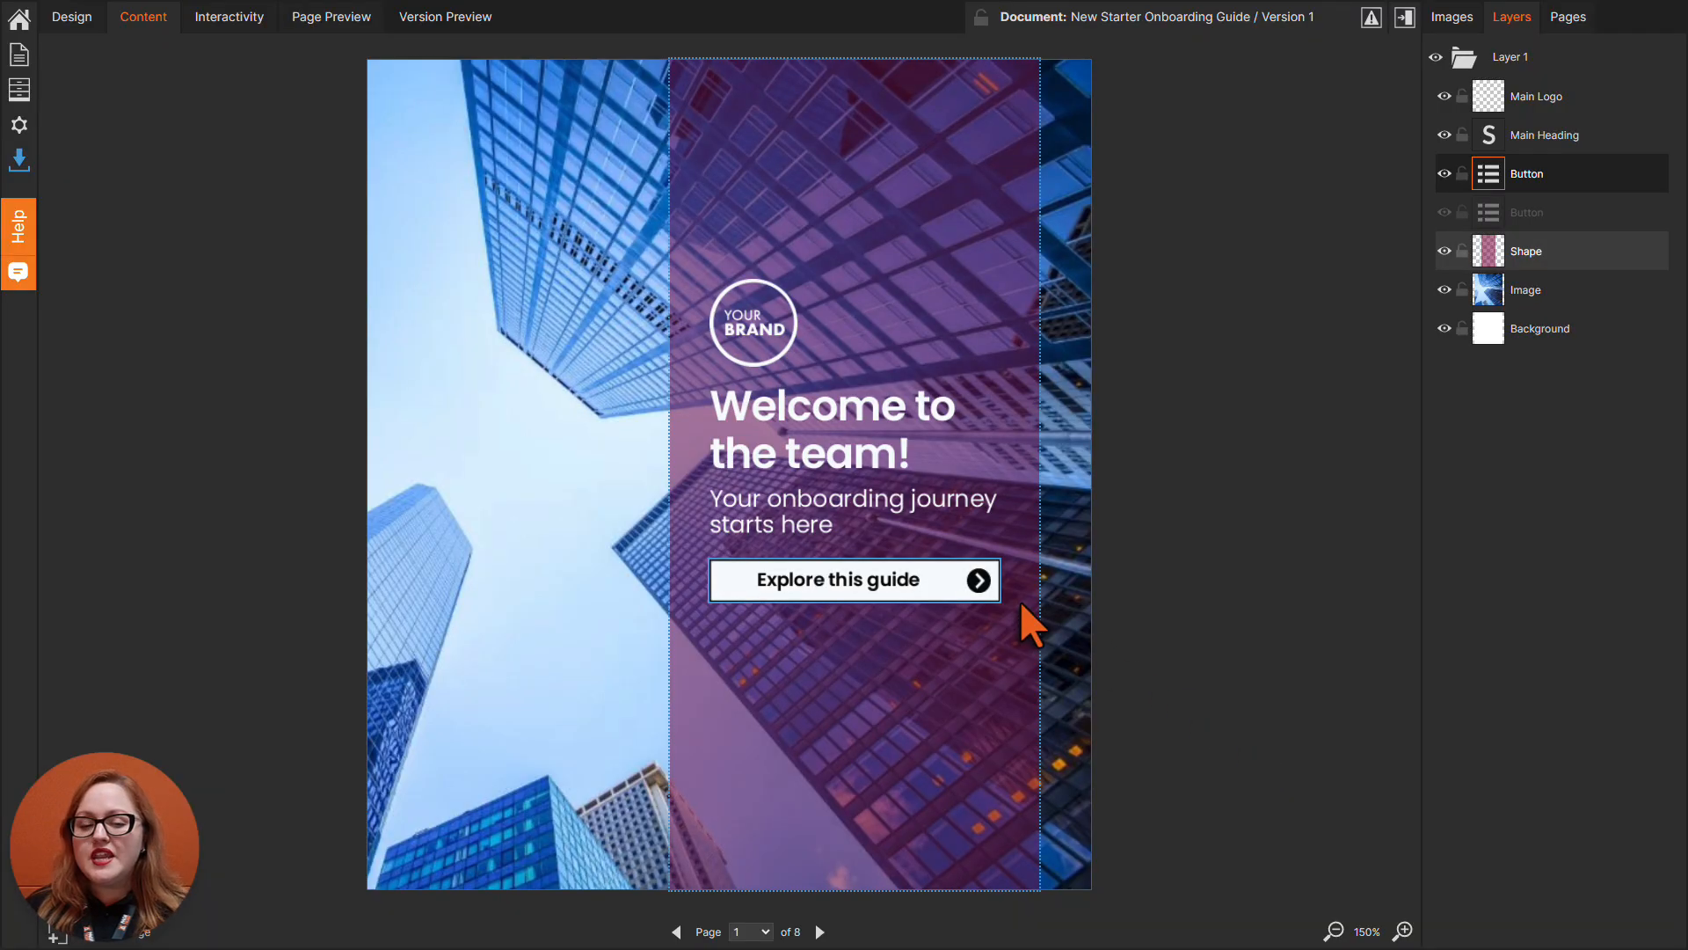
pyautogui.rightClick(981, 577)
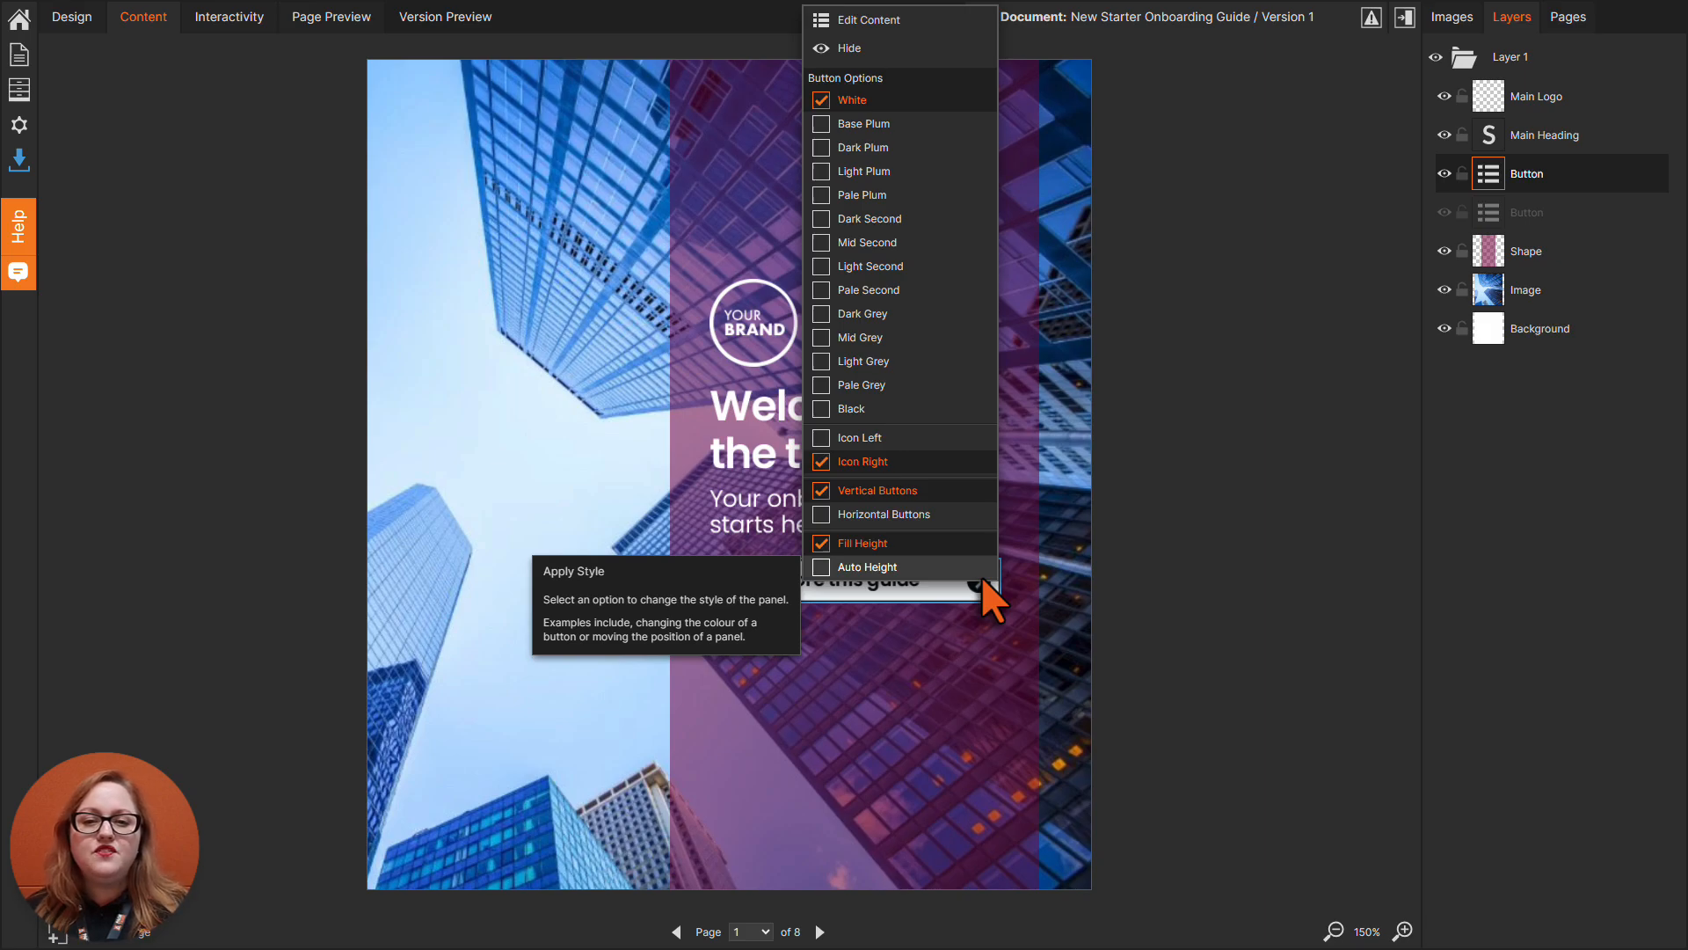
pyautogui.click(908, 243)
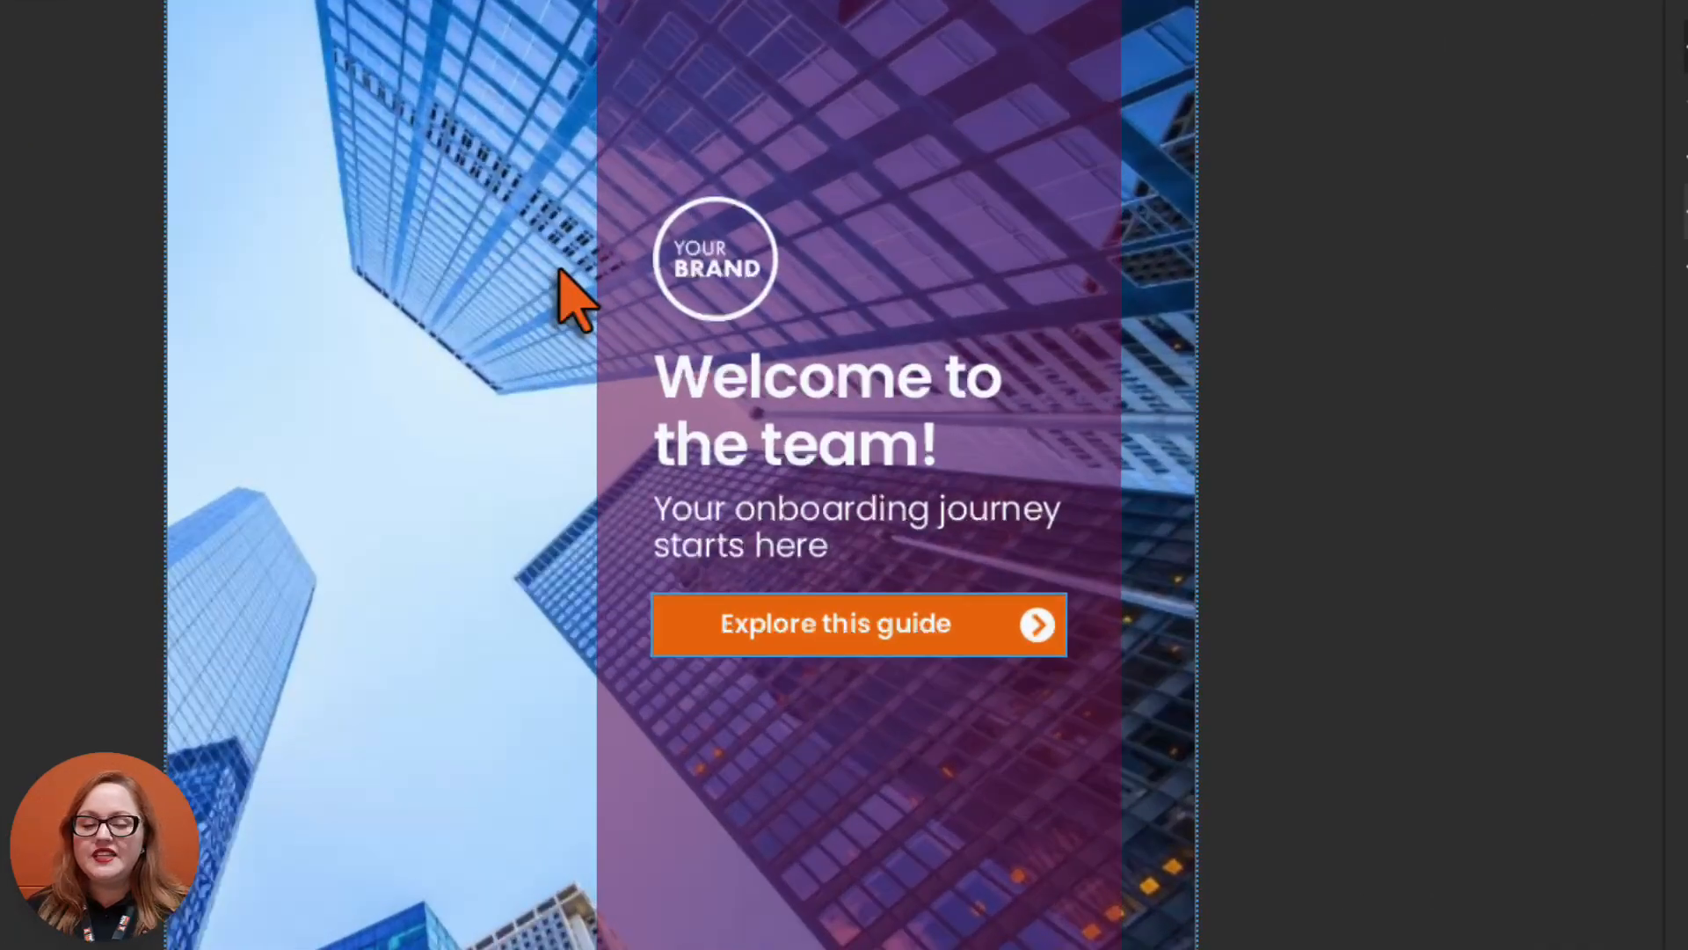
# - Start replacing the cover's background image and search the stock library for "hot air balloon"
pyautogui.rightClick(645, 331)
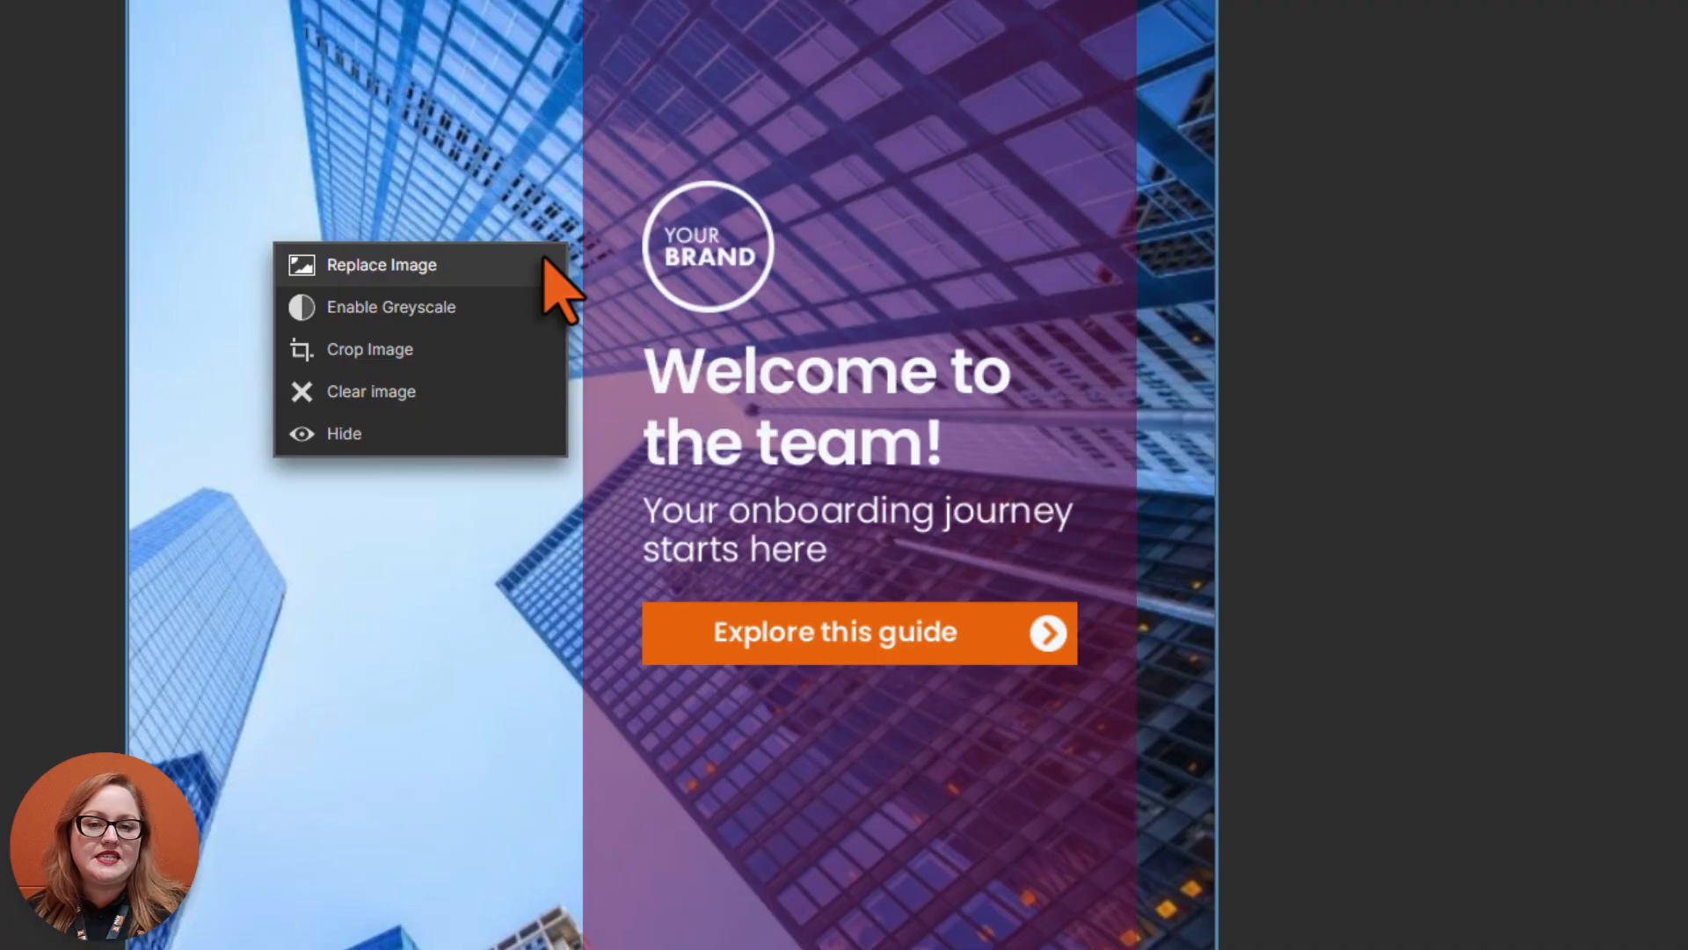
pyautogui.click(544, 262)
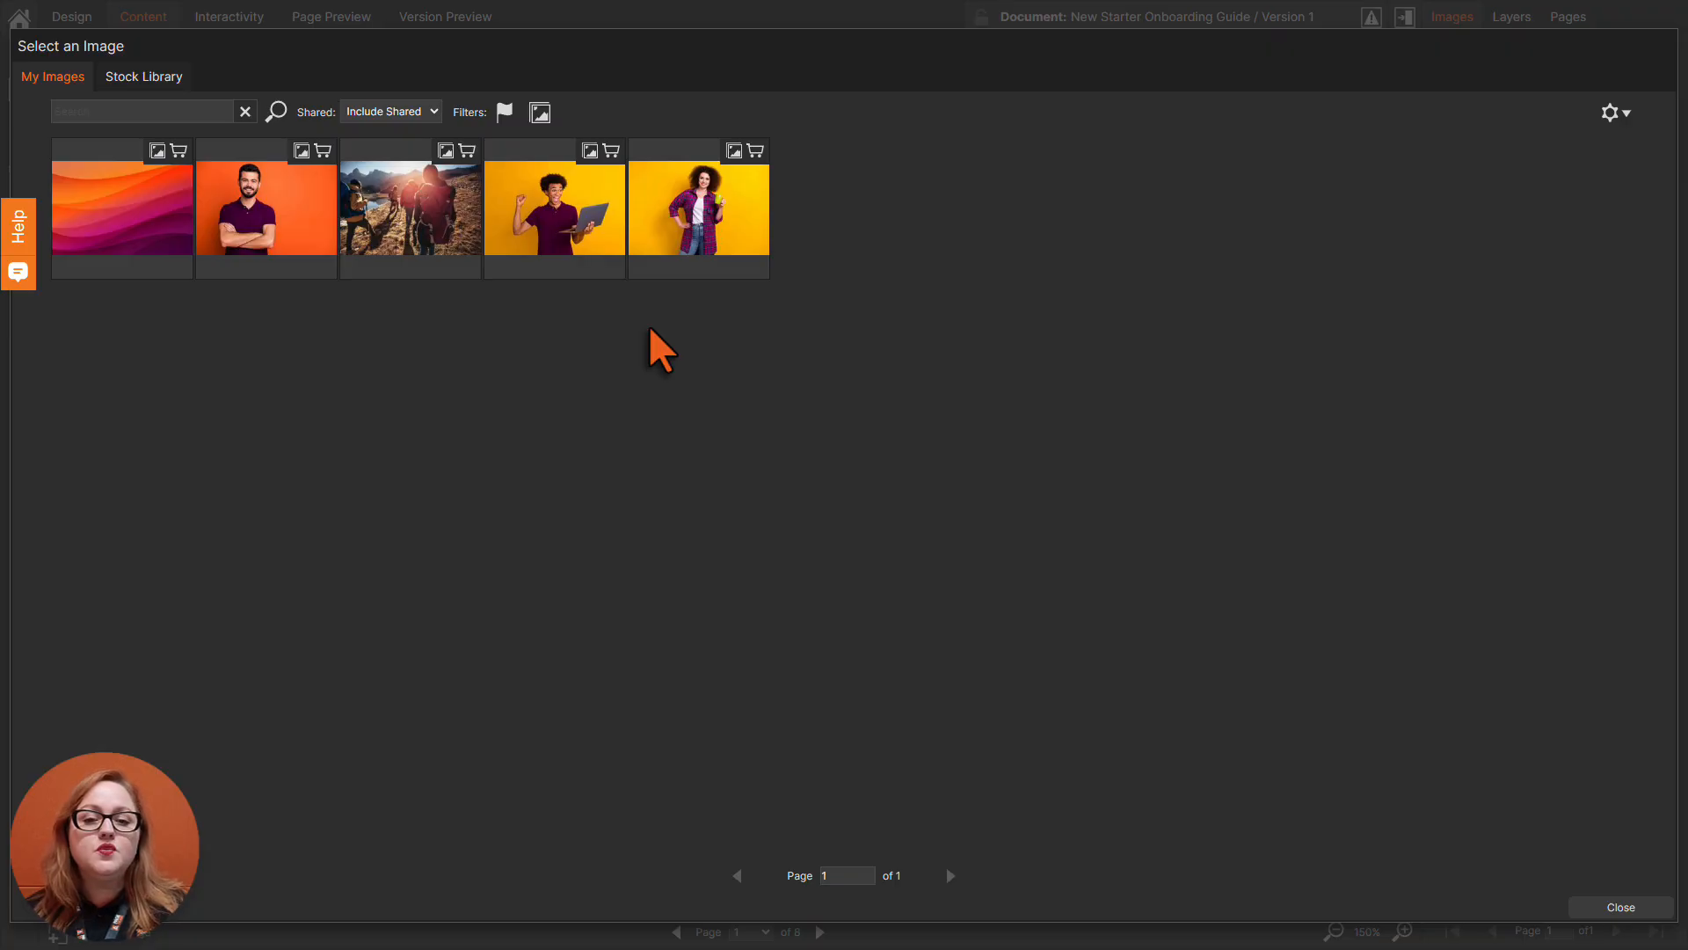
pyautogui.click(185, 74)
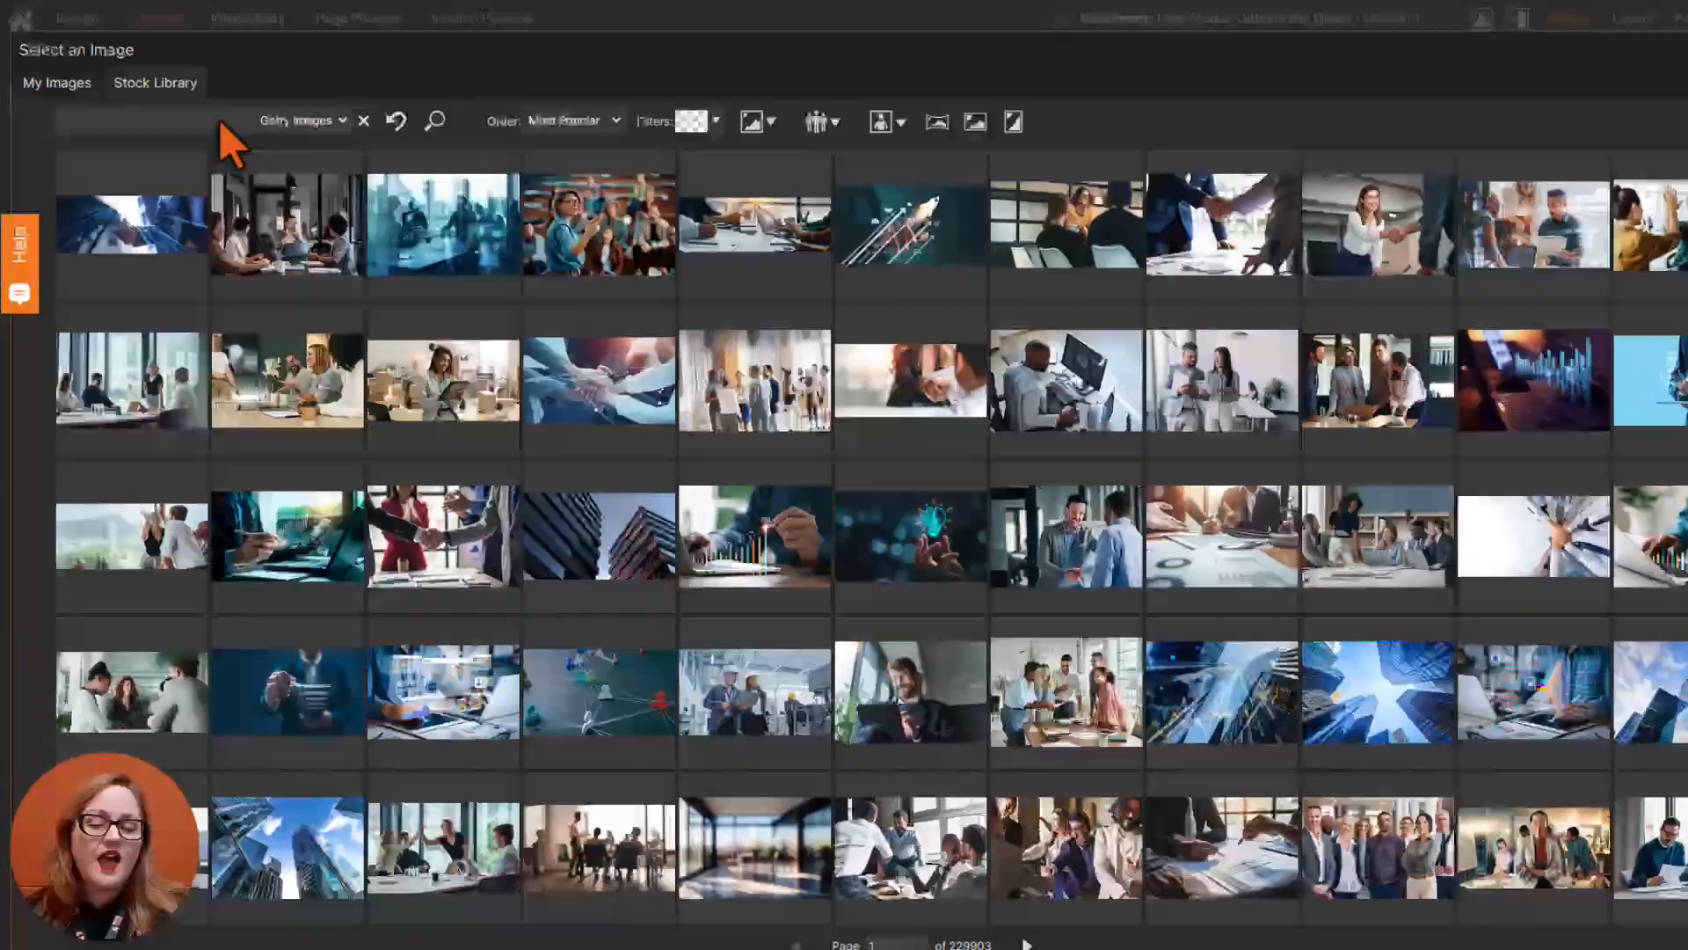
pyautogui.write('hot air ba')
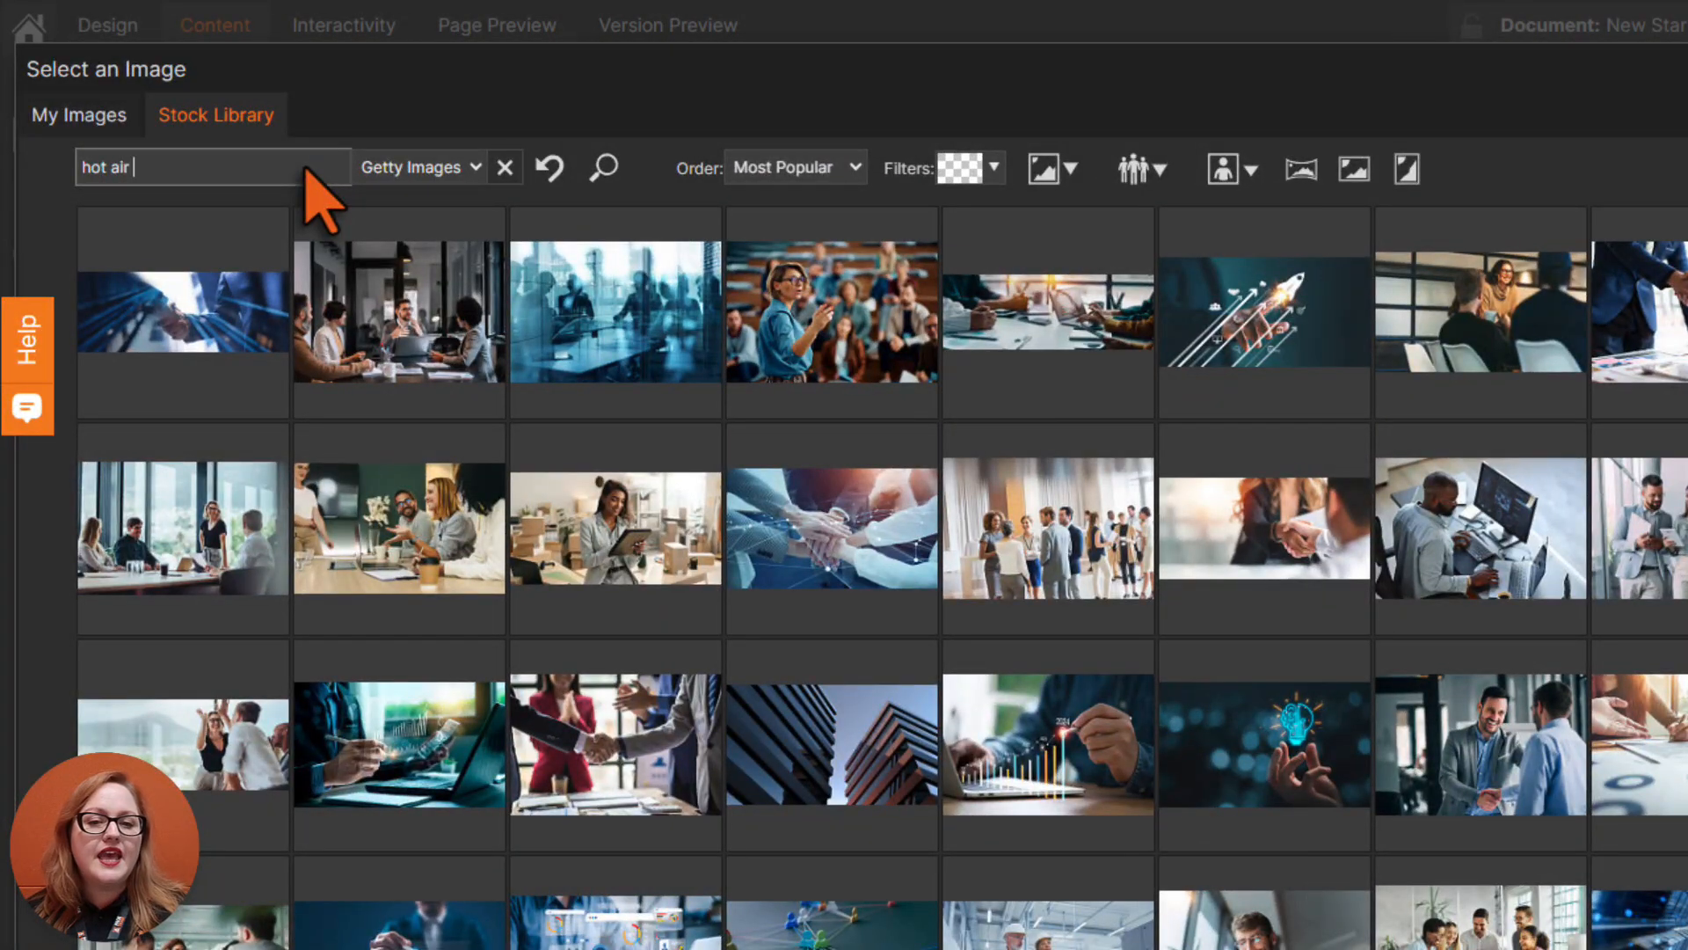
pyautogui.write('lloon')
pyautogui.press('Return')
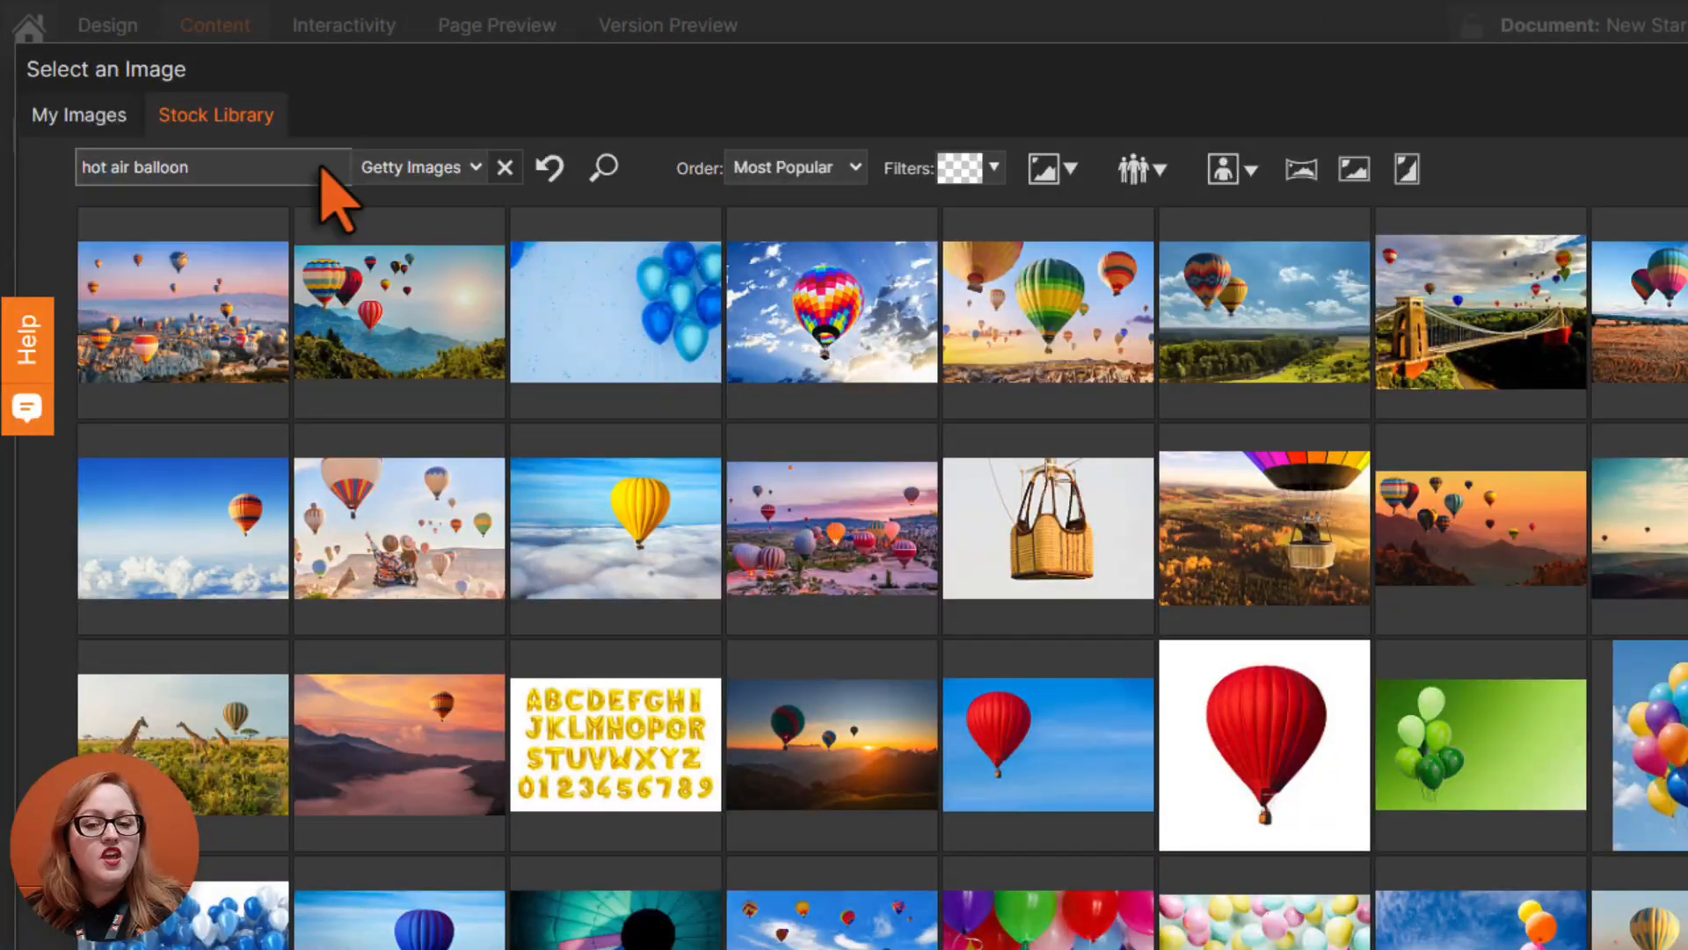
# - Examine the stock library's filter options for image style, number of people and colour without applying any
pyautogui.click(1071, 169)
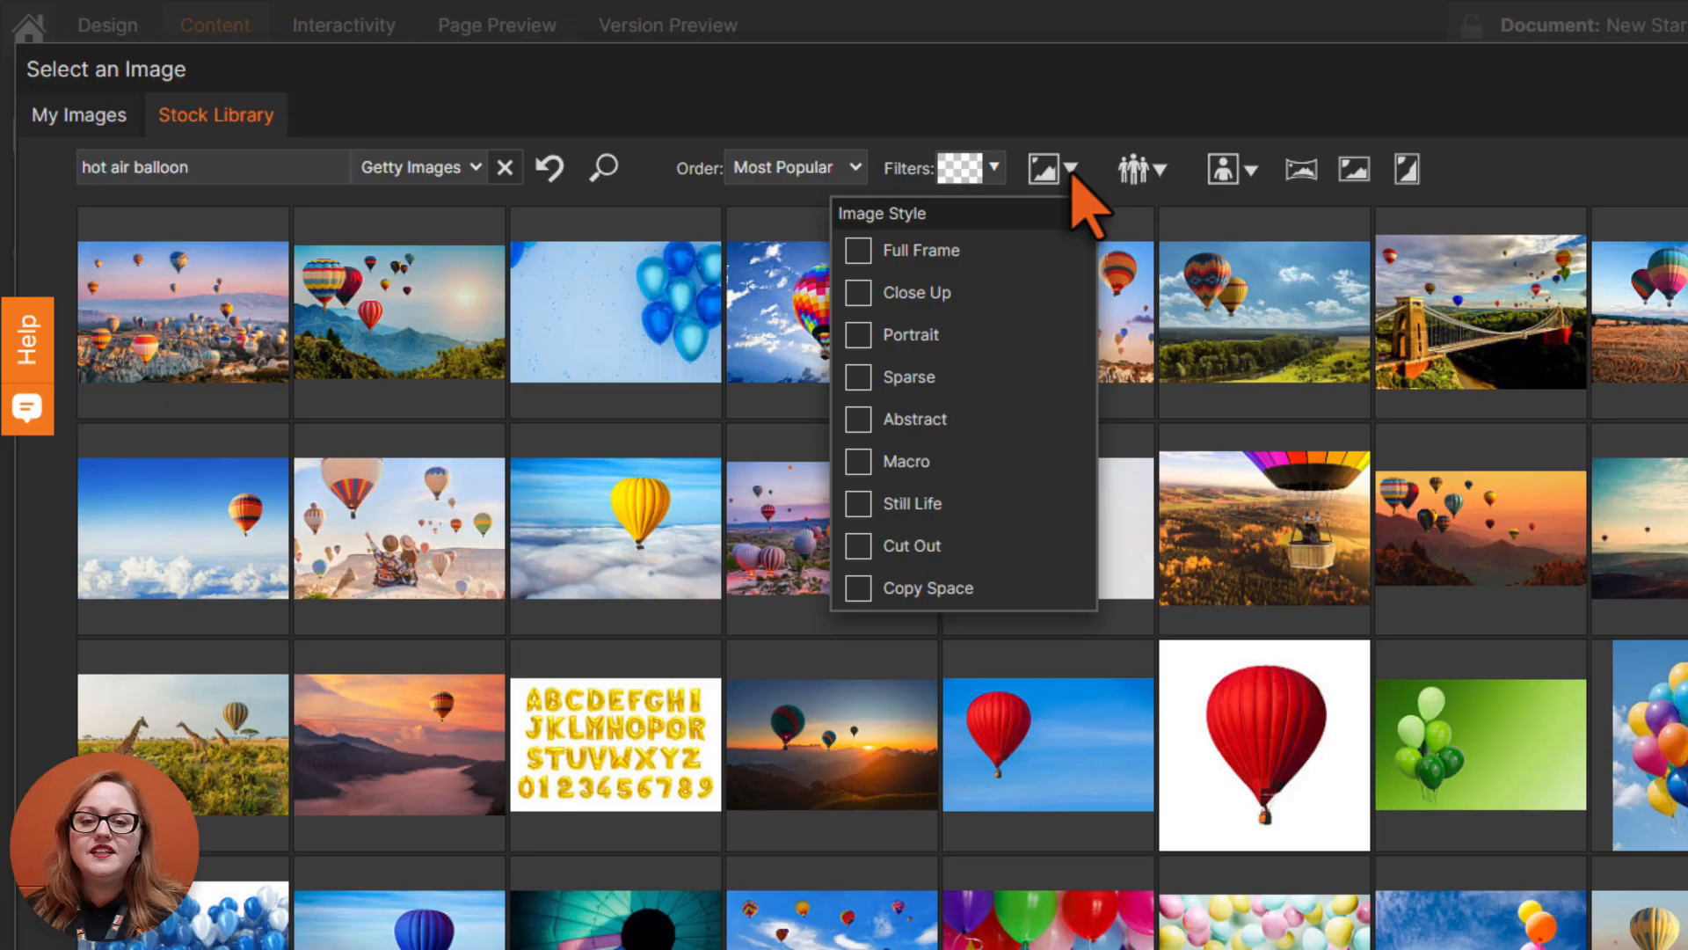
pyautogui.click(1159, 170)
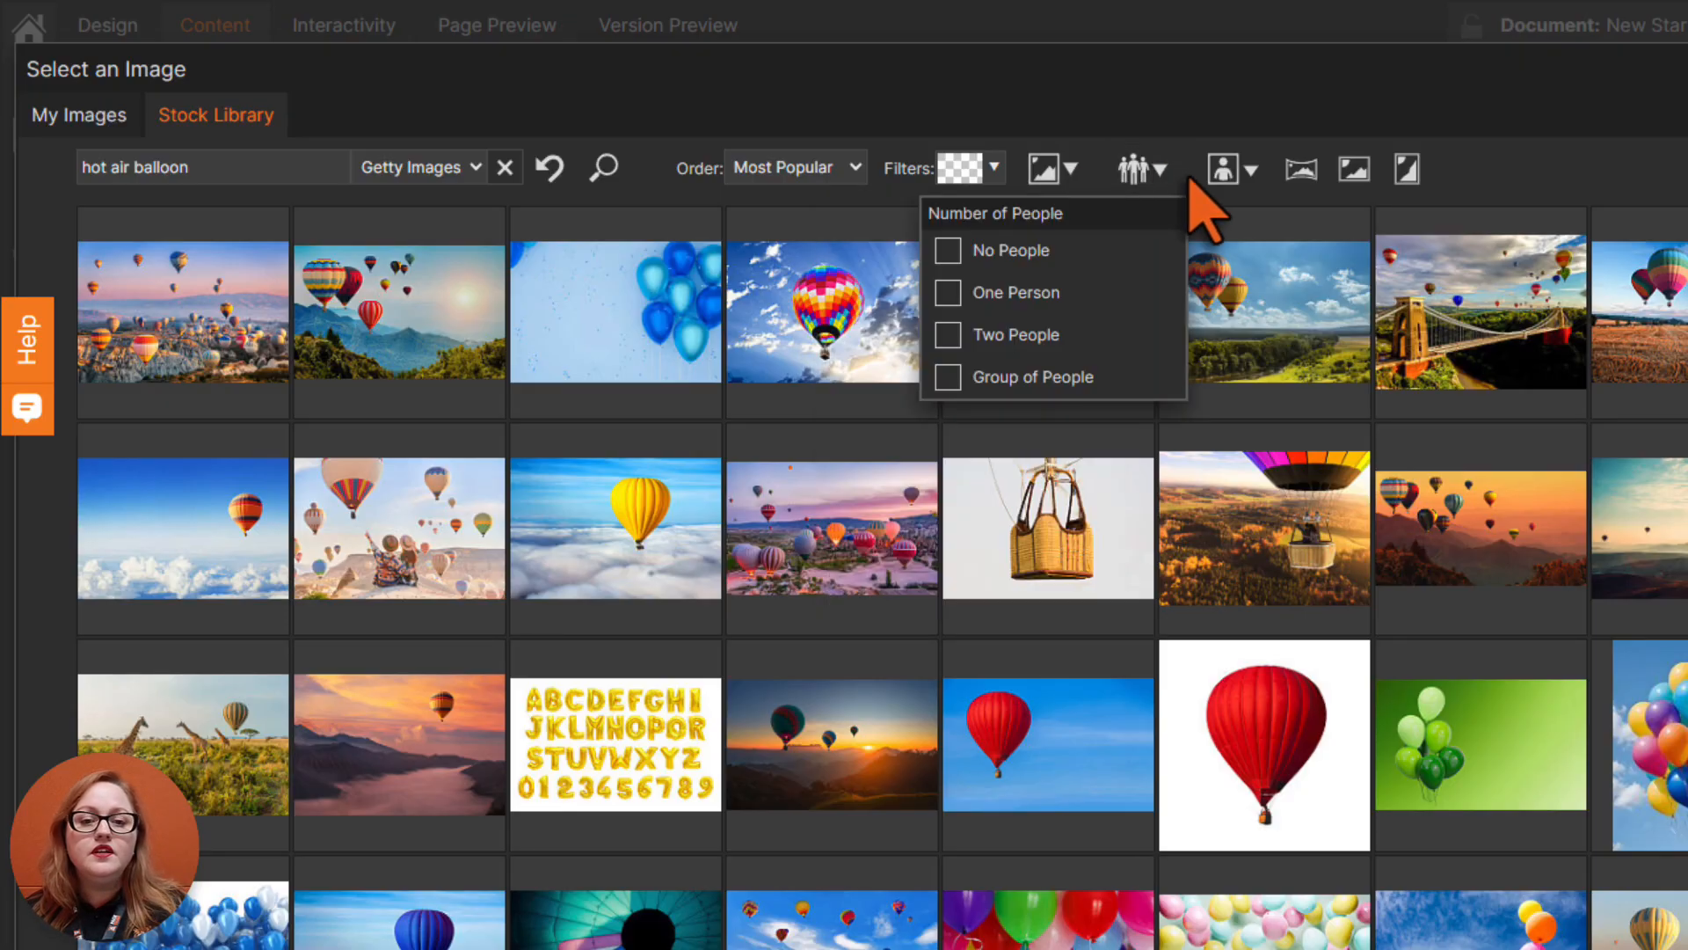
pyautogui.click(1245, 169)
pyautogui.click(1248, 169)
pyautogui.click(1252, 170)
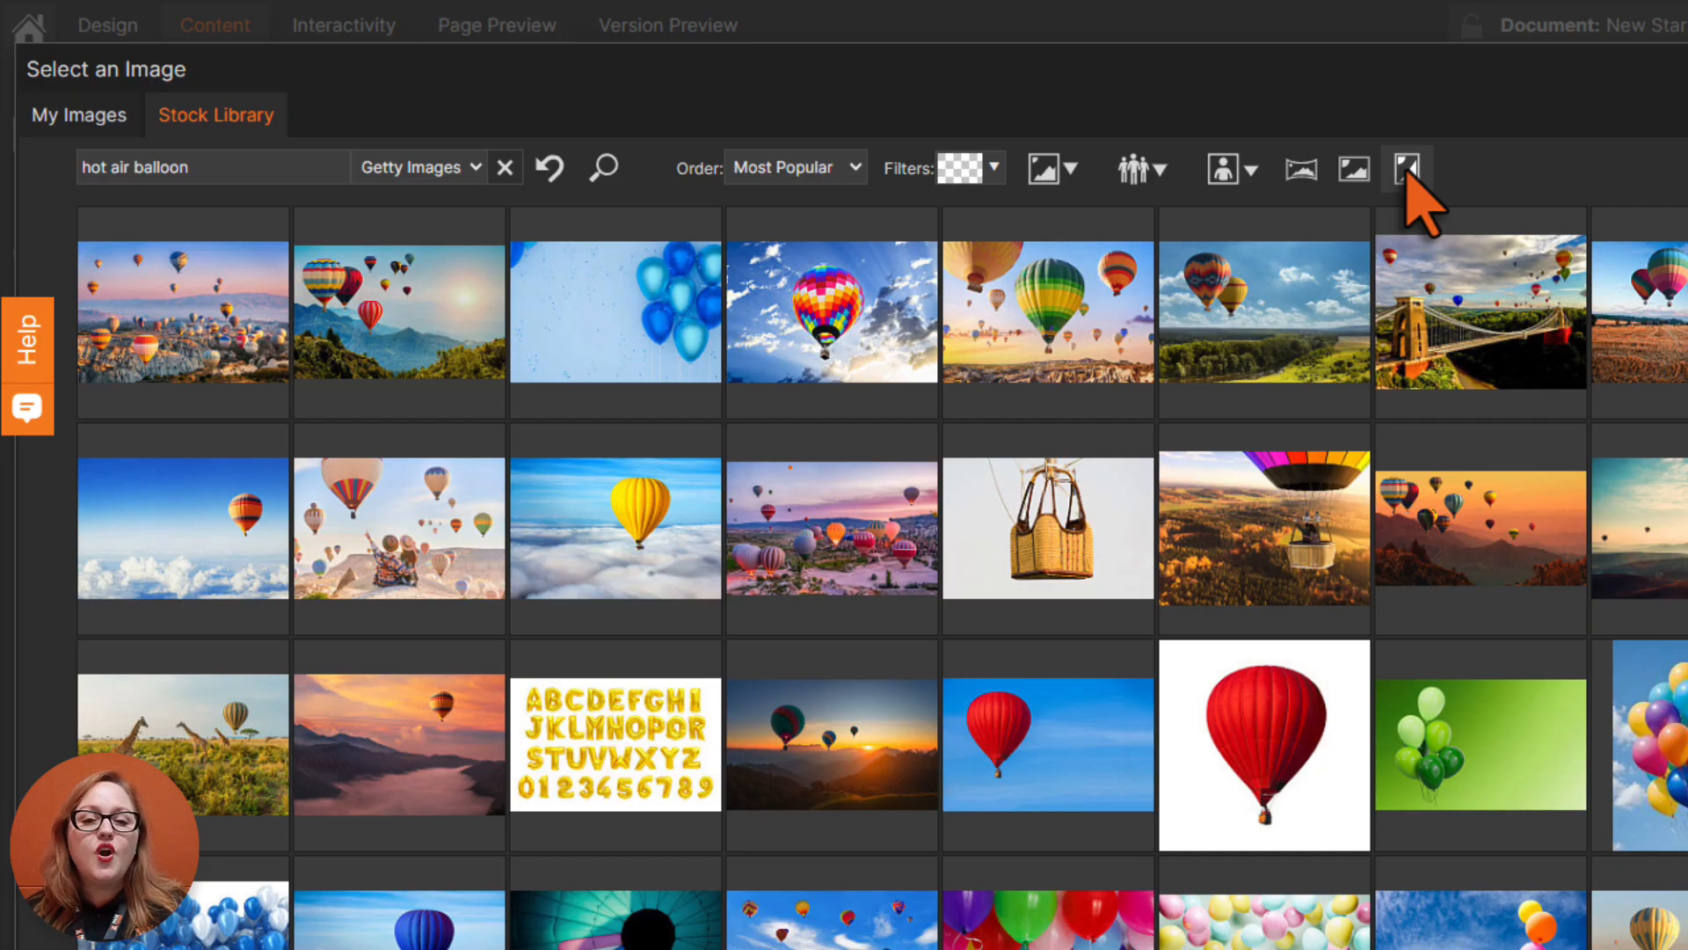
pyautogui.click(995, 168)
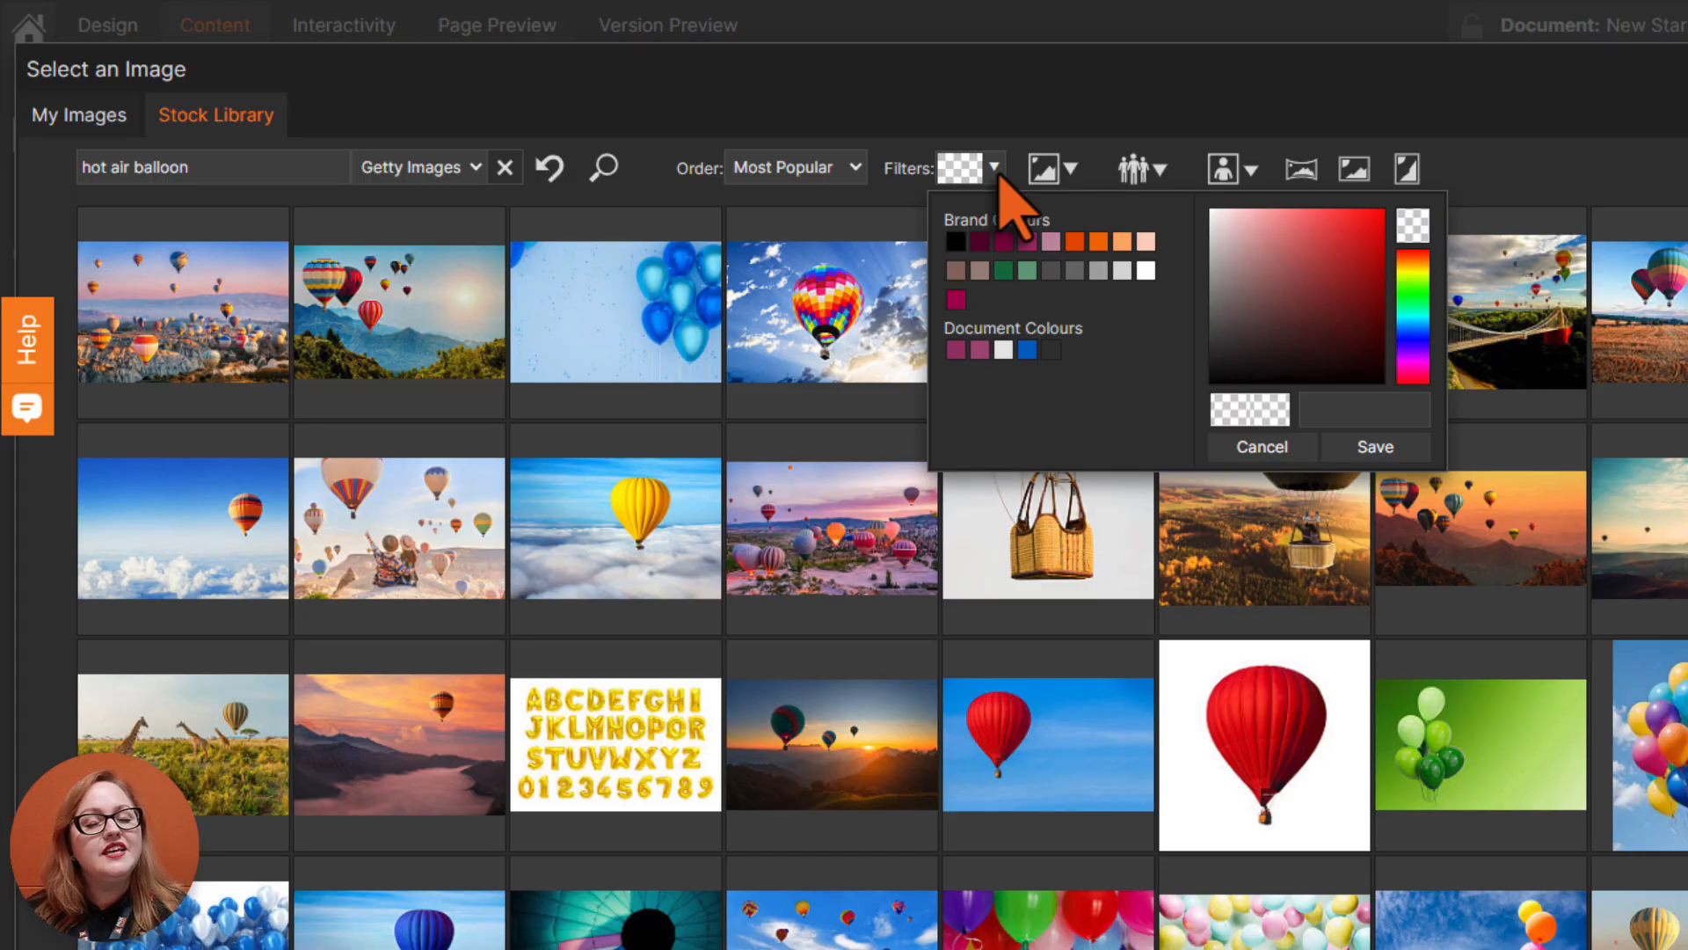
pyautogui.click(992, 174)
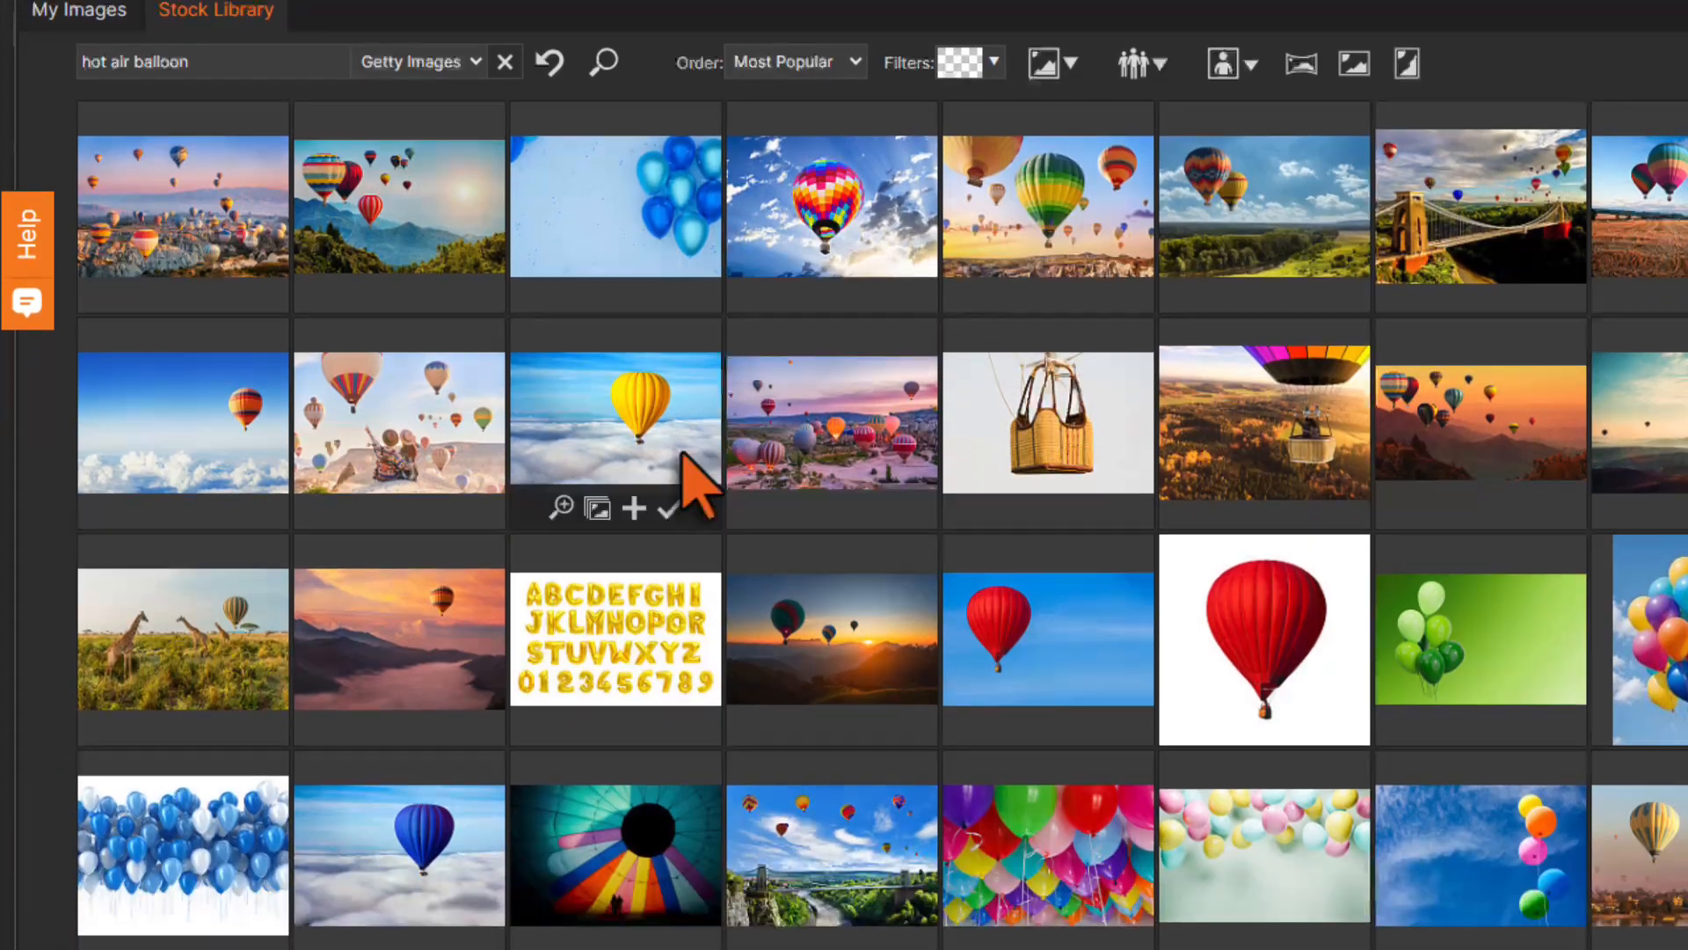
# - Check the image details of the sunset photo with balloons over a rocky landscape and use it as the cover image
pyautogui.moveTo(230, 723)
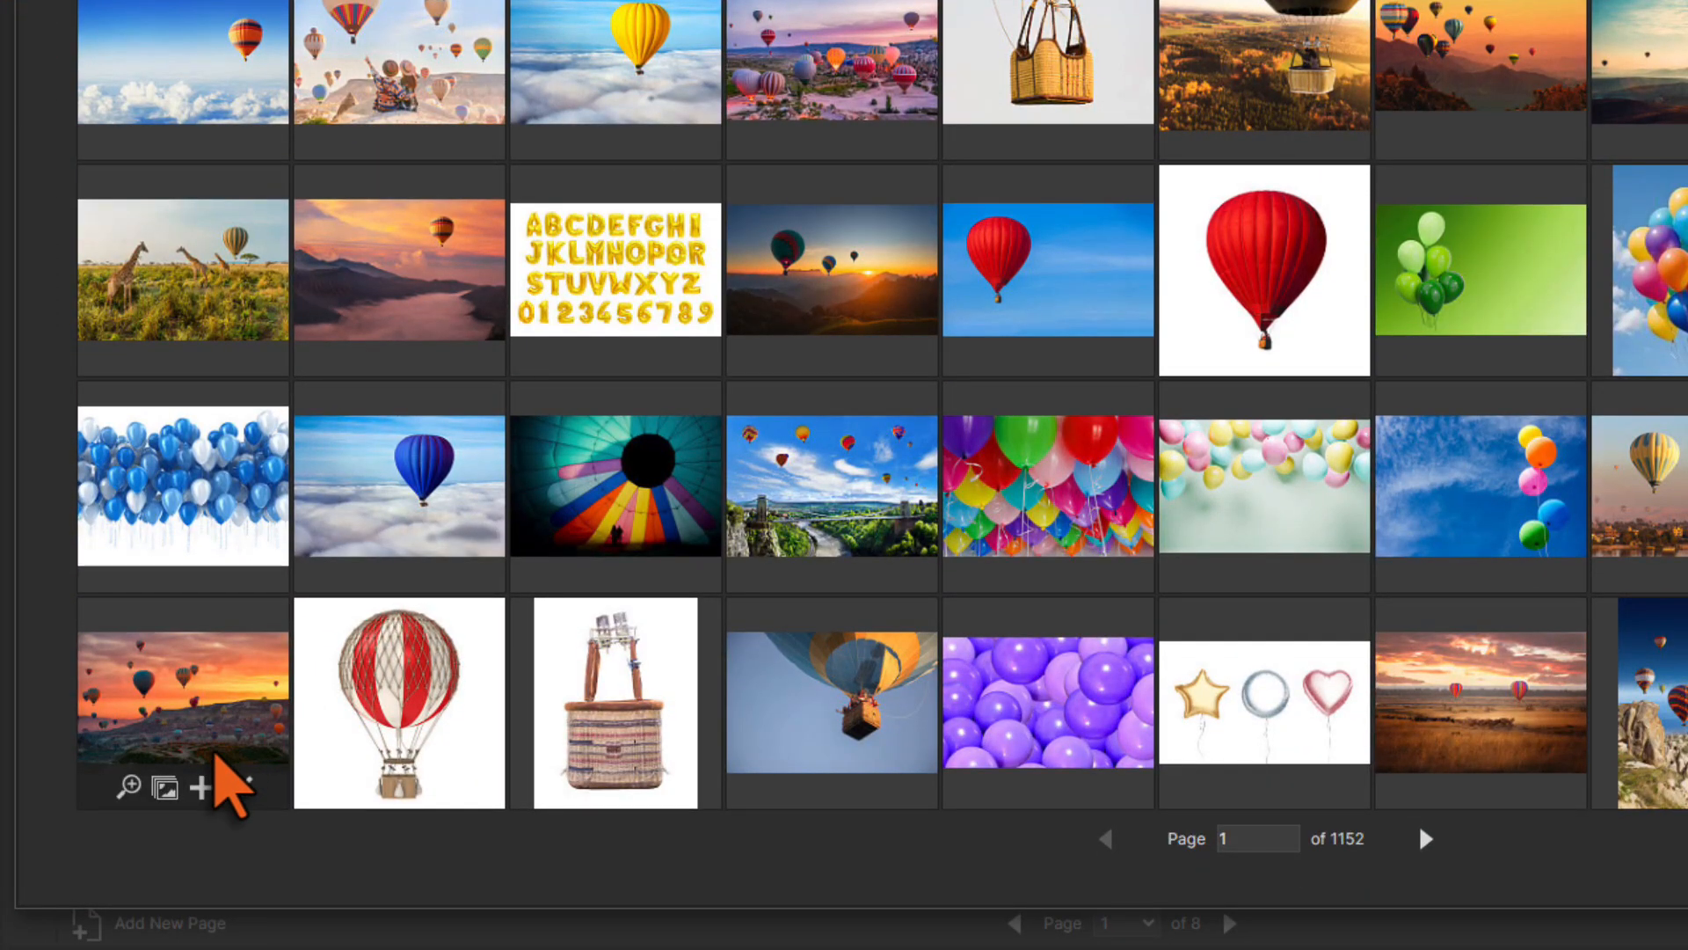
pyautogui.click(129, 785)
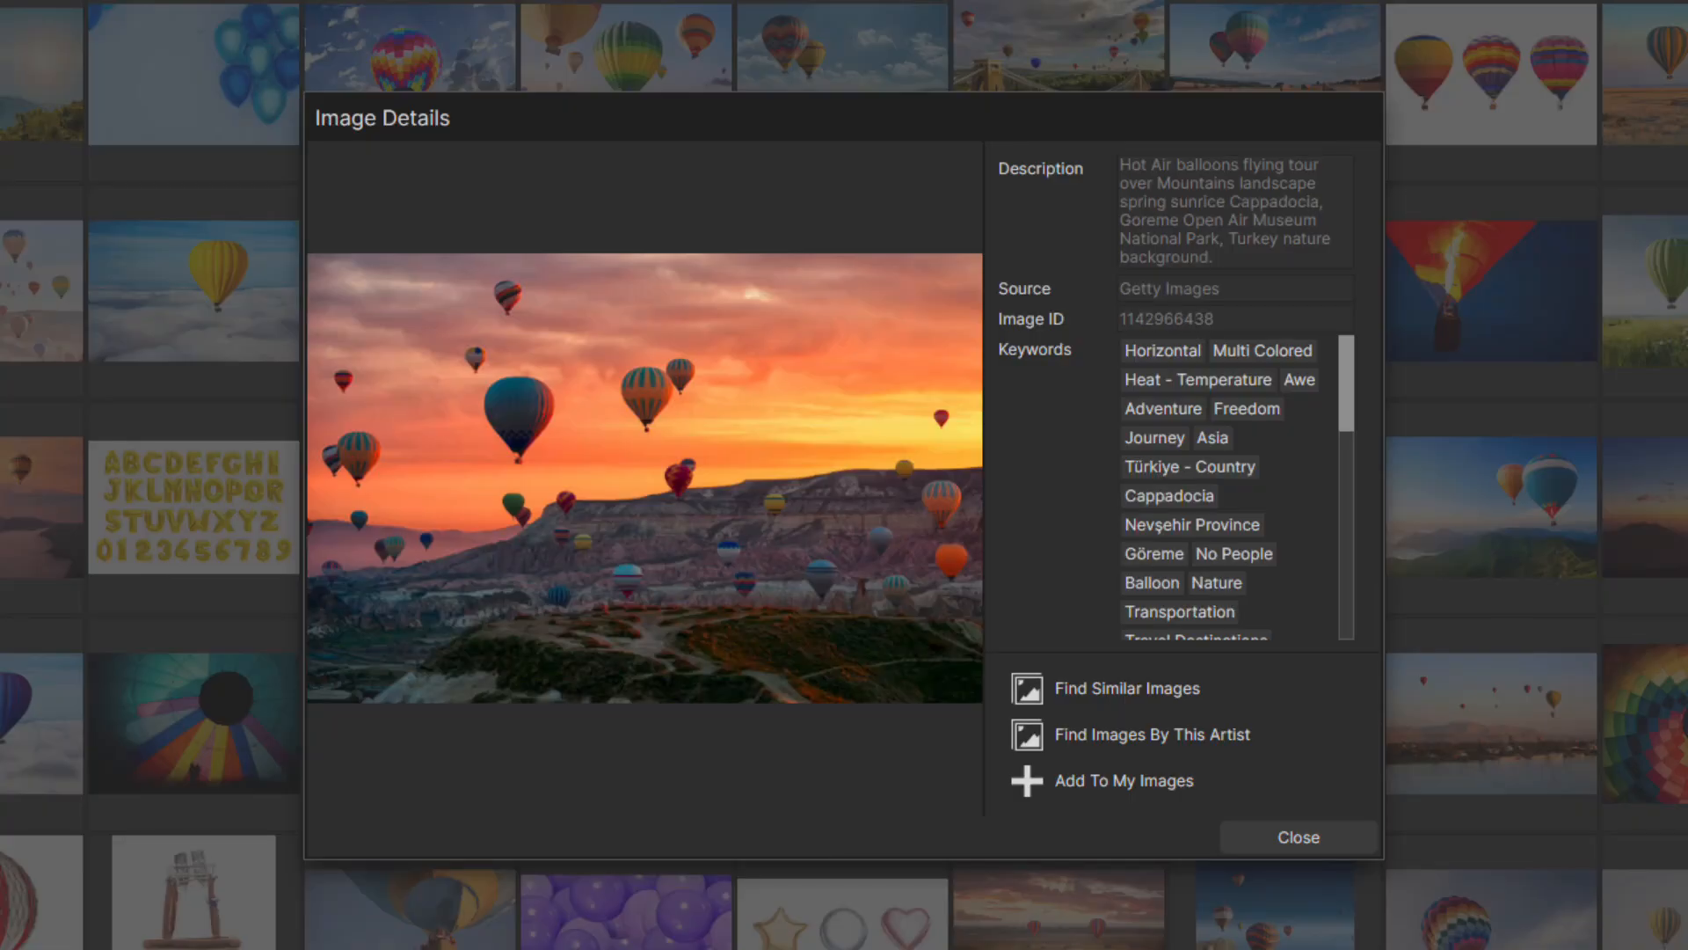
pyautogui.click(1305, 840)
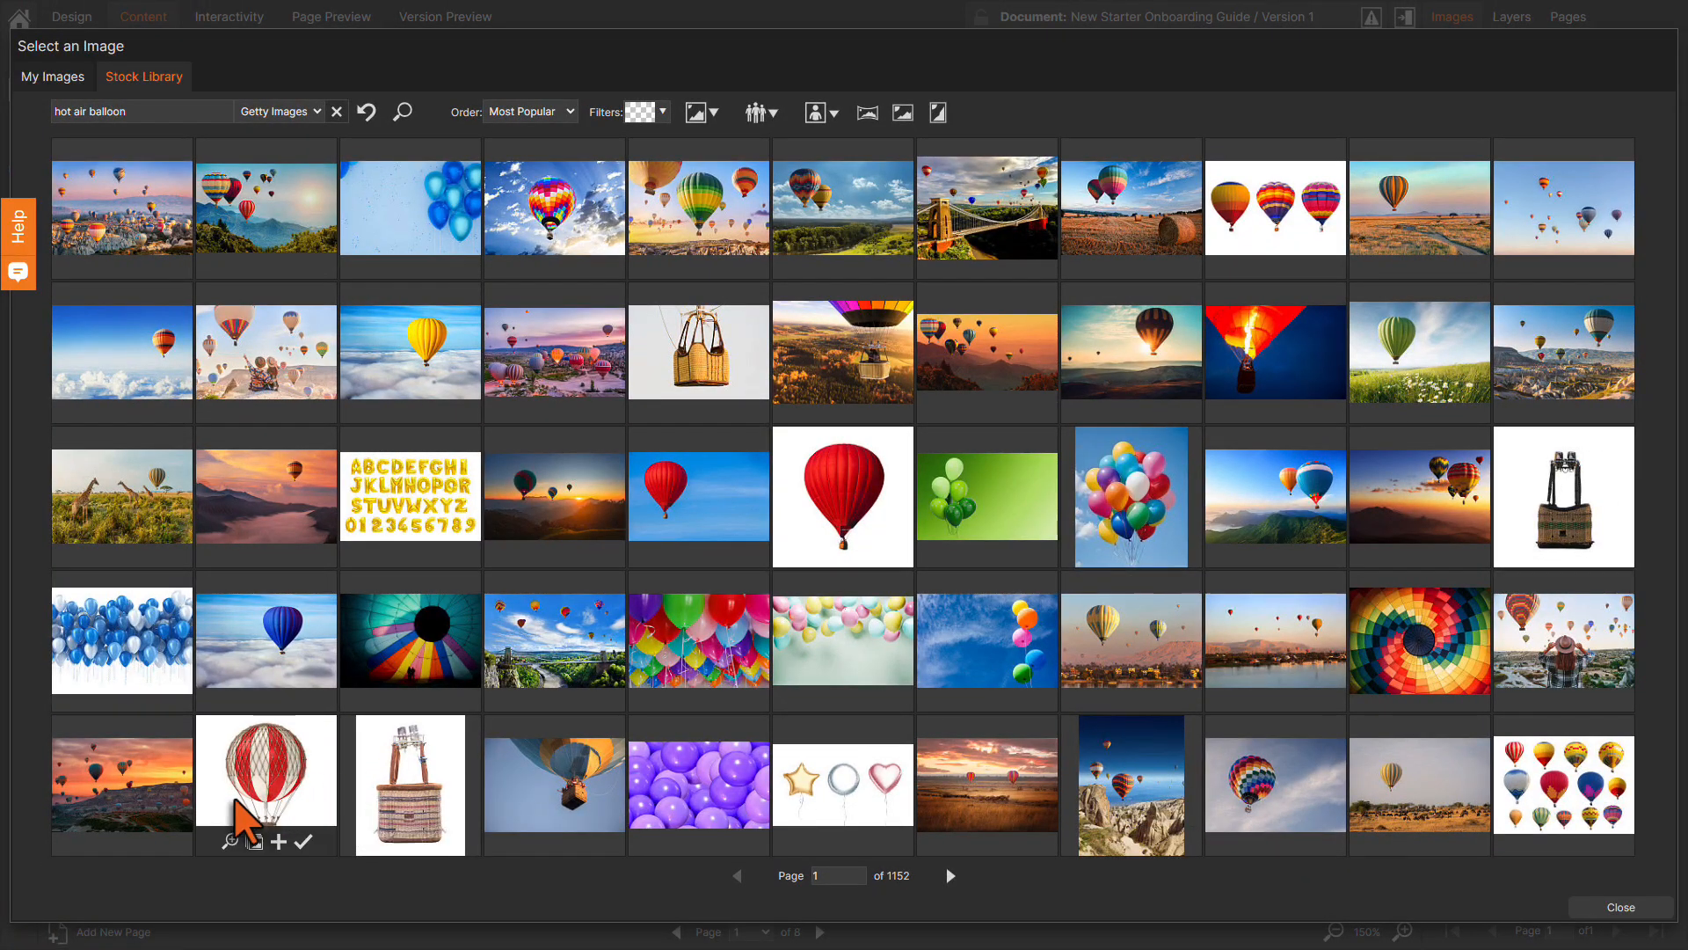
pyautogui.click(160, 843)
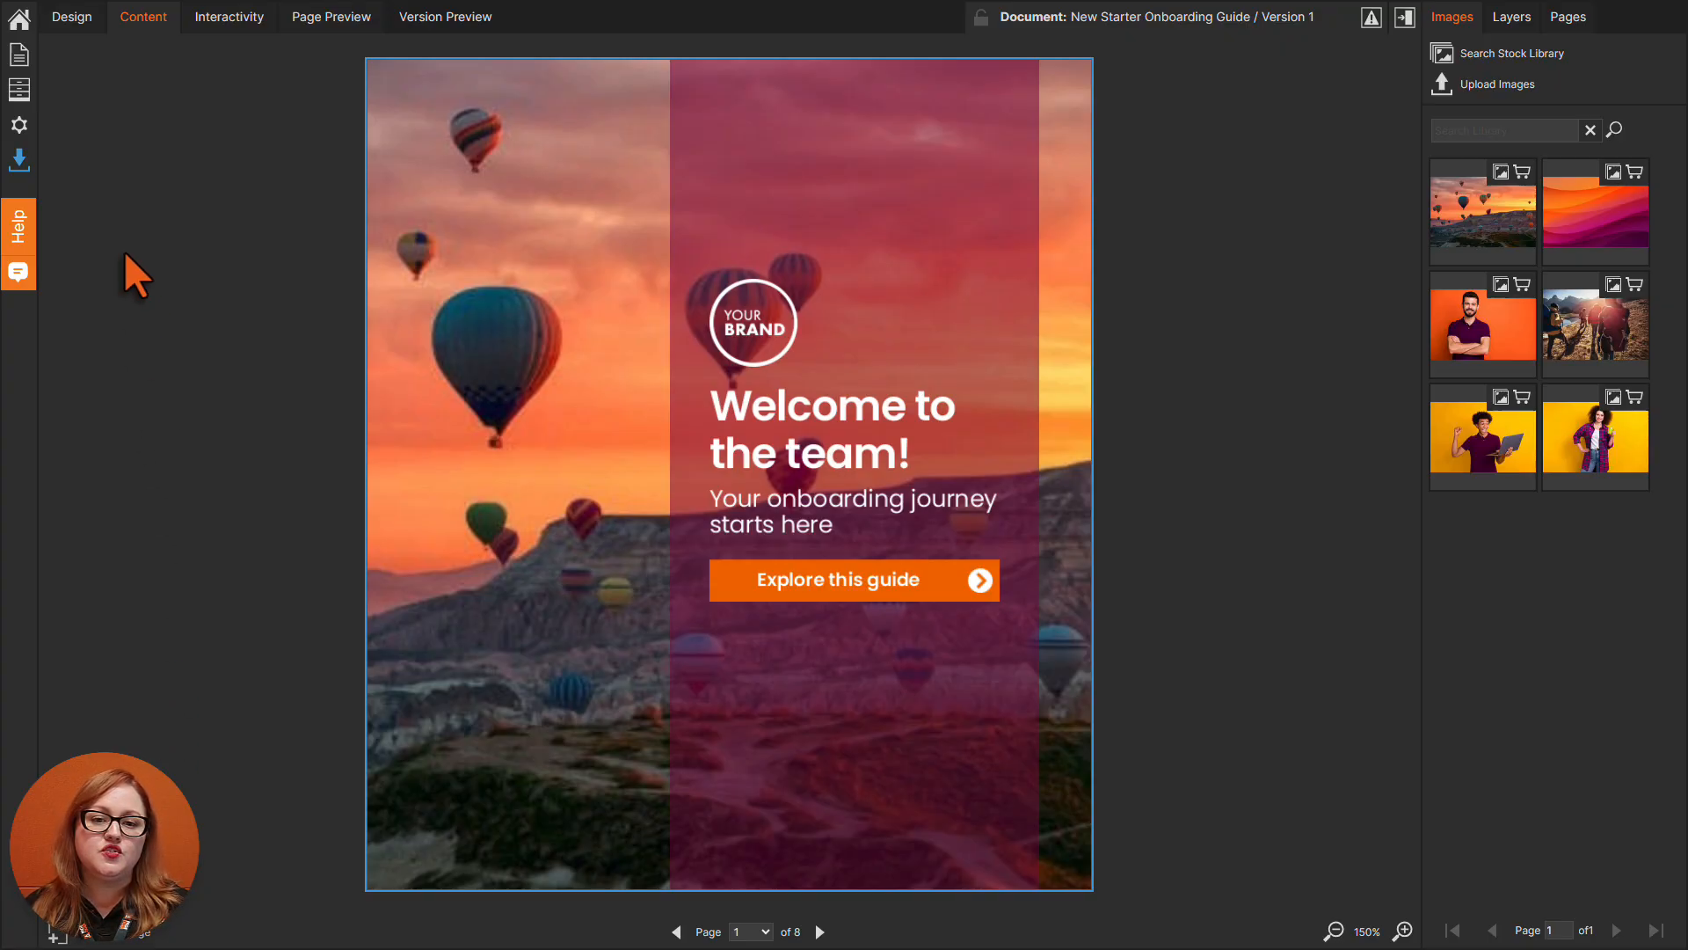
# - In Design mode, move the cover's logo up, the "Explore this guide" button down and the main heading to about Y 242
pyautogui.click(91, 21)
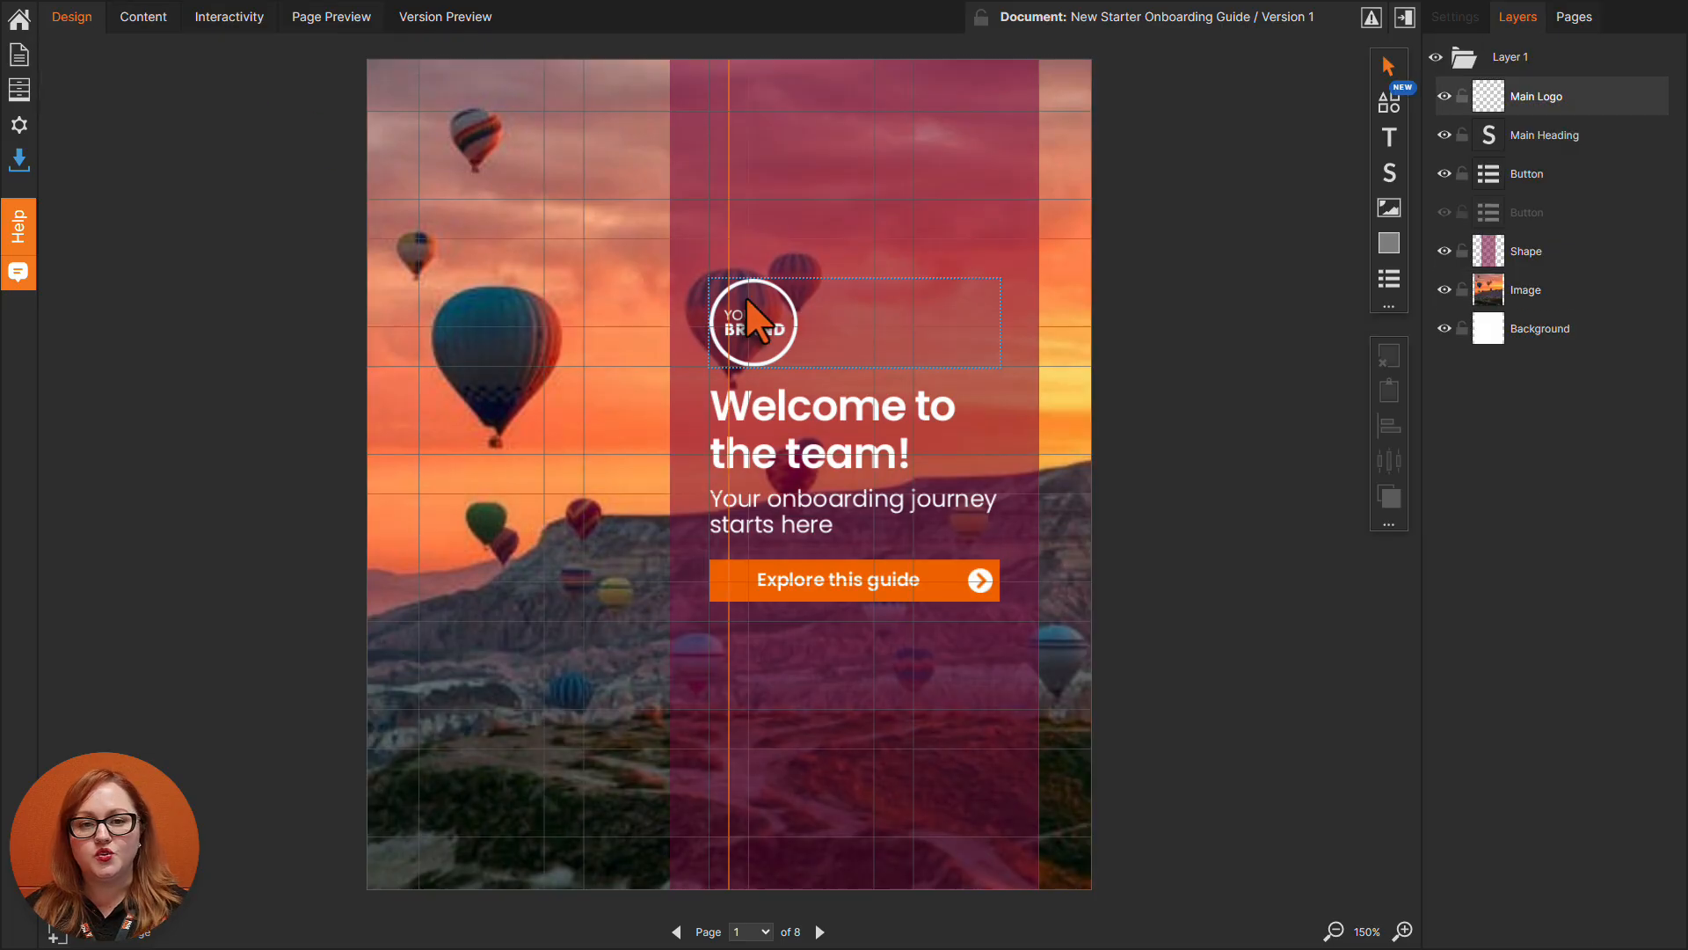
pyautogui.moveTo(773, 327); pyautogui.dragTo(770, 252)
pyautogui.click(800, 573)
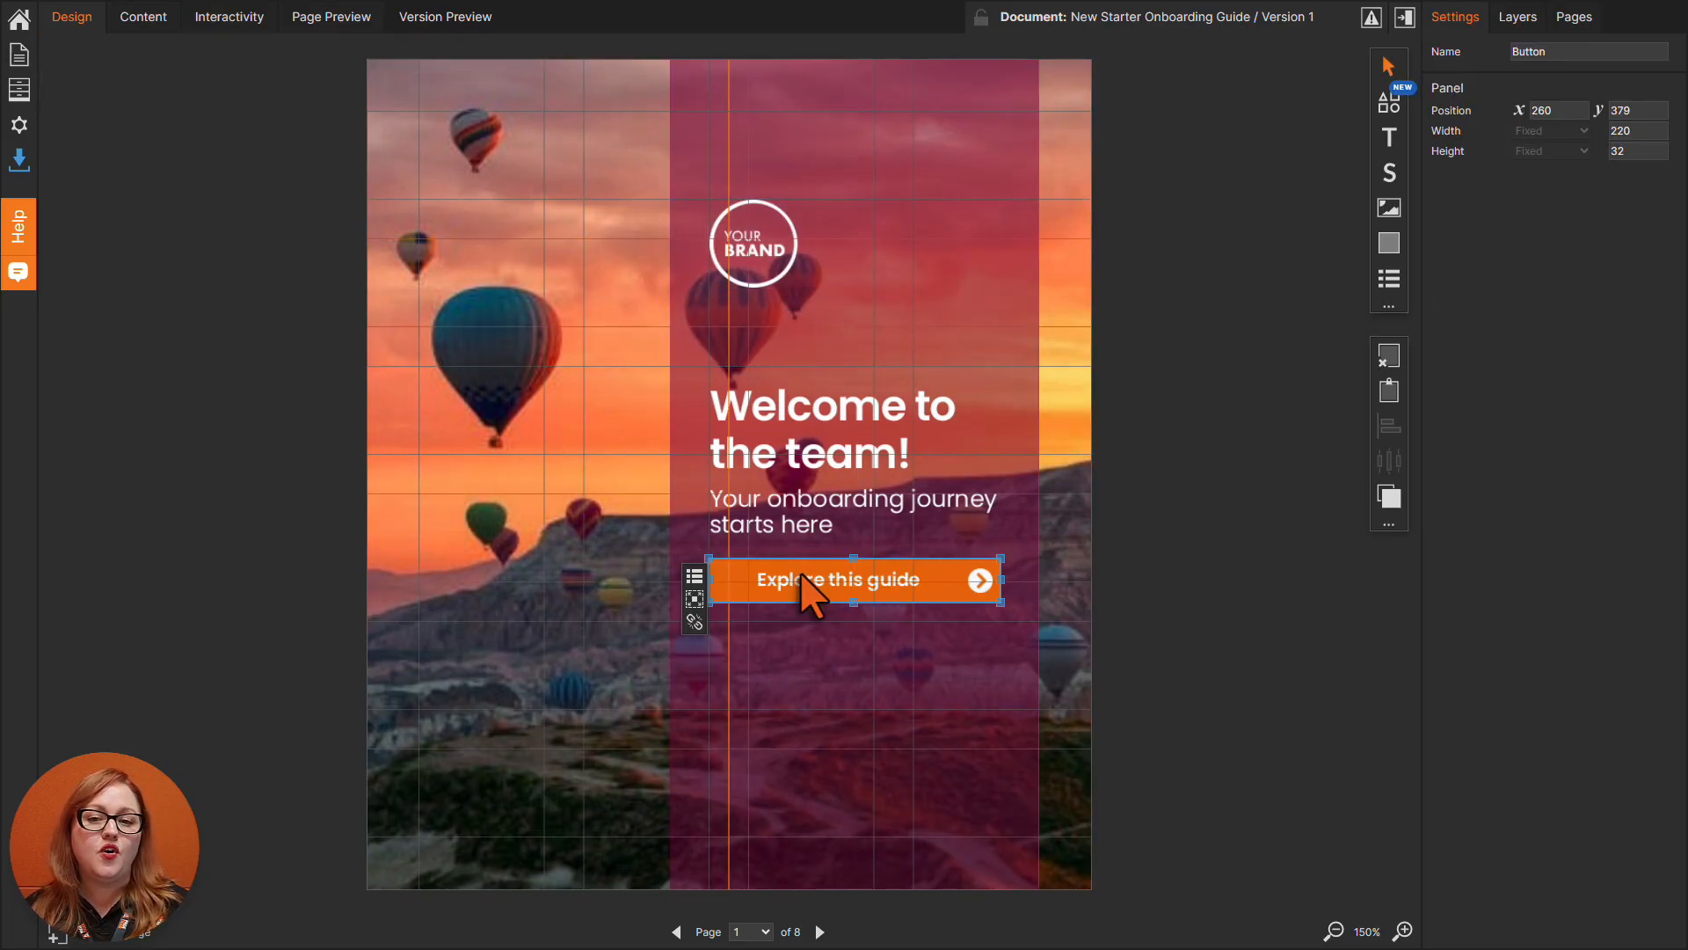
pyautogui.moveTo(802, 582); pyautogui.dragTo(799, 725)
pyautogui.moveTo(891, 458); pyautogui.dragTo(891, 481)
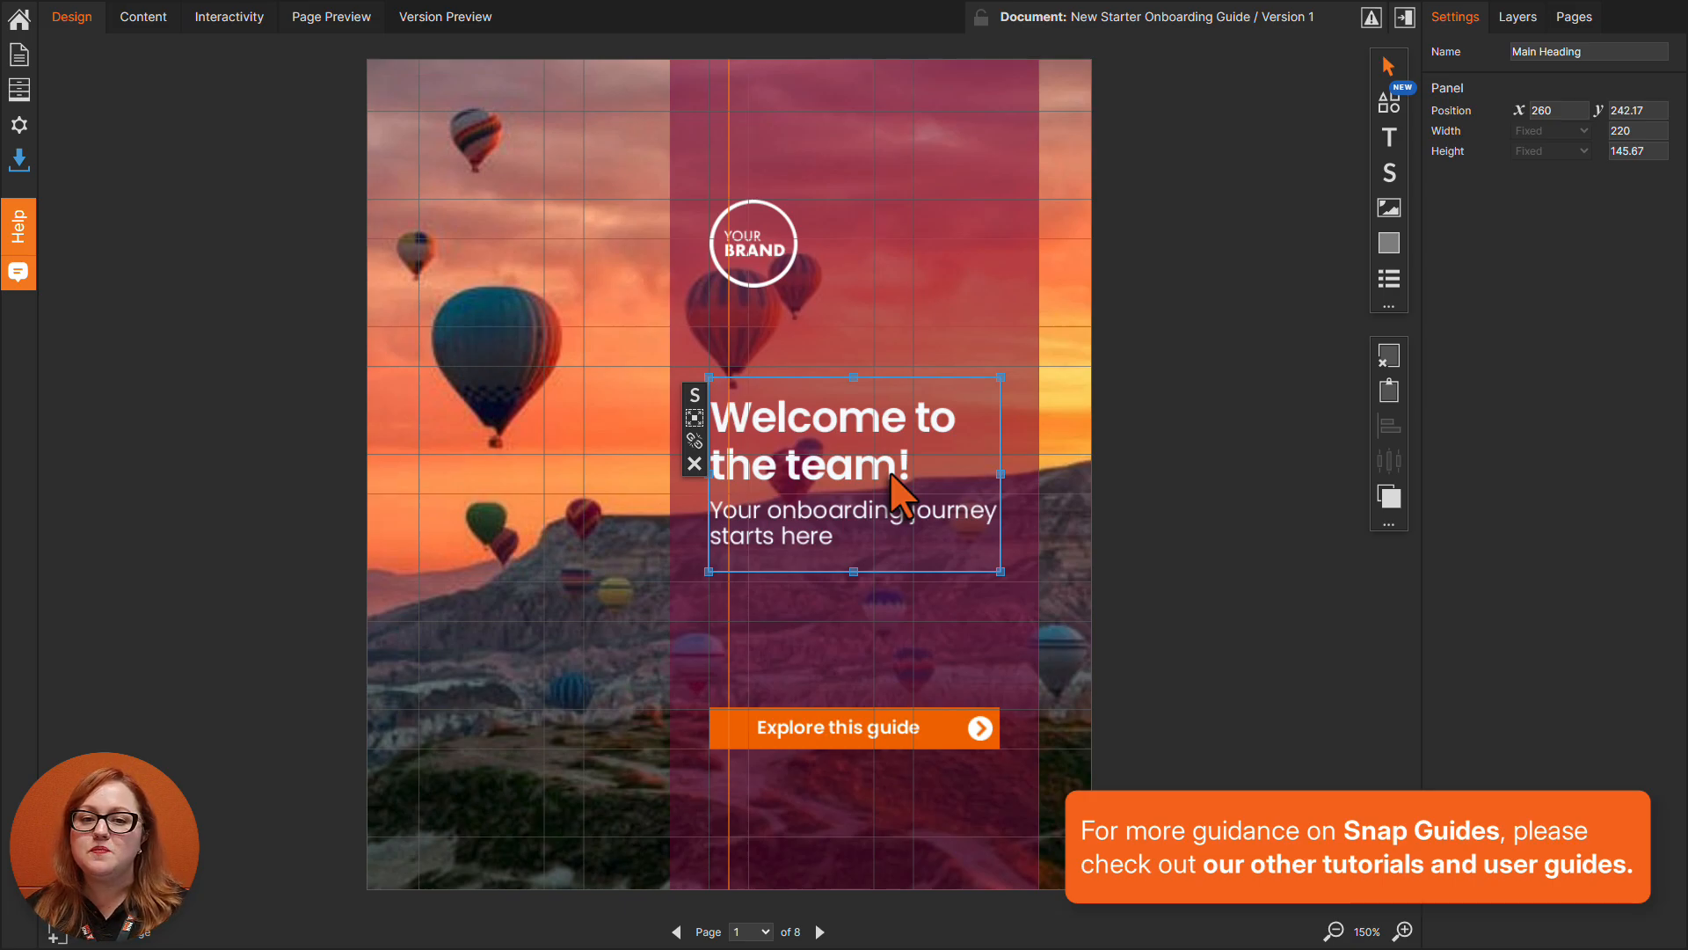
# - Set the cover's plum shape to Opaque
pyautogui.click(997, 614)
pyautogui.rightClick(997, 614)
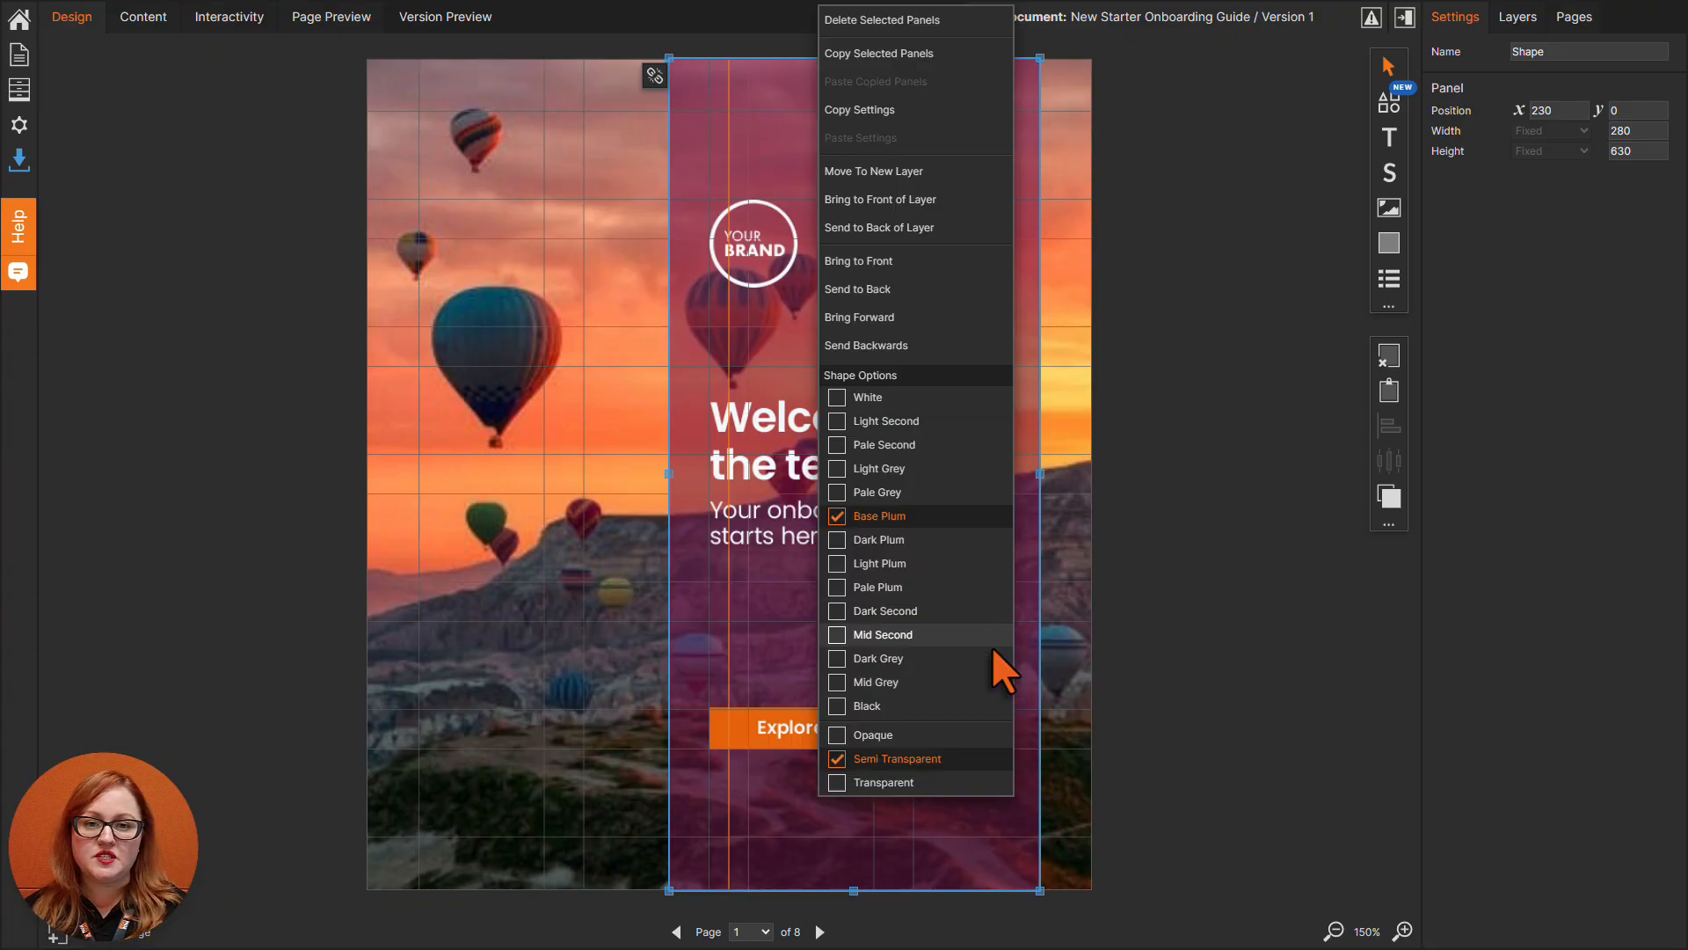
pyautogui.click(983, 732)
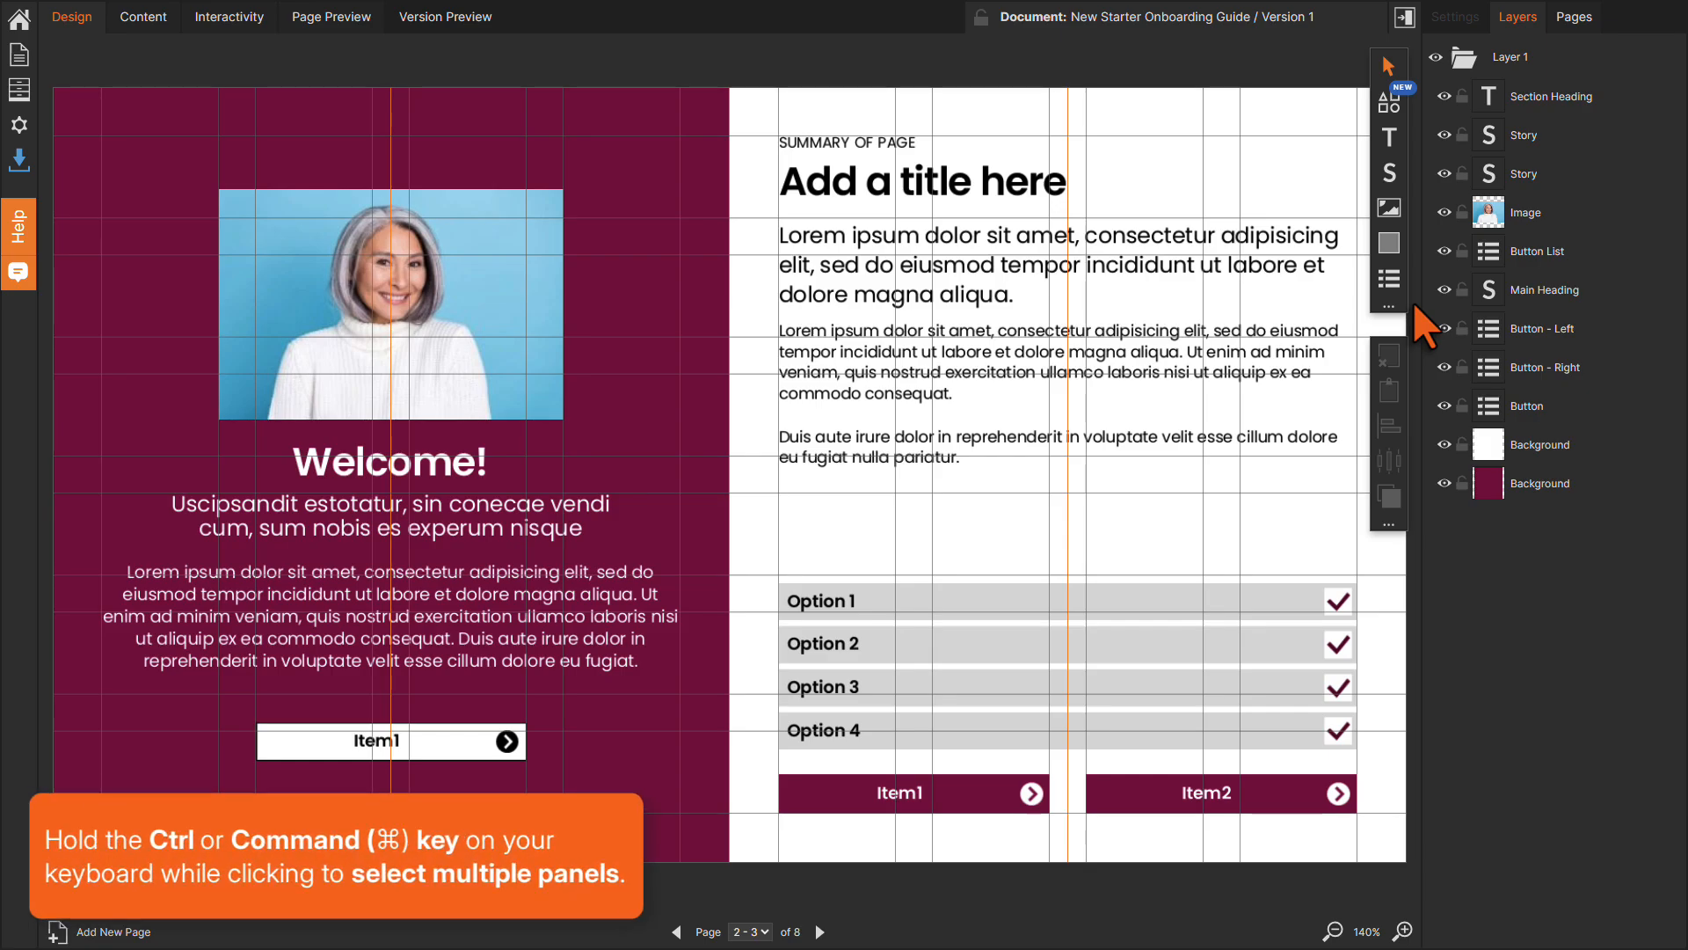
# - Delete the "Summary of page" section heading and the Item1 and Item2 buttons from the white page of spread 2-3
pyautogui.click(1213, 146)
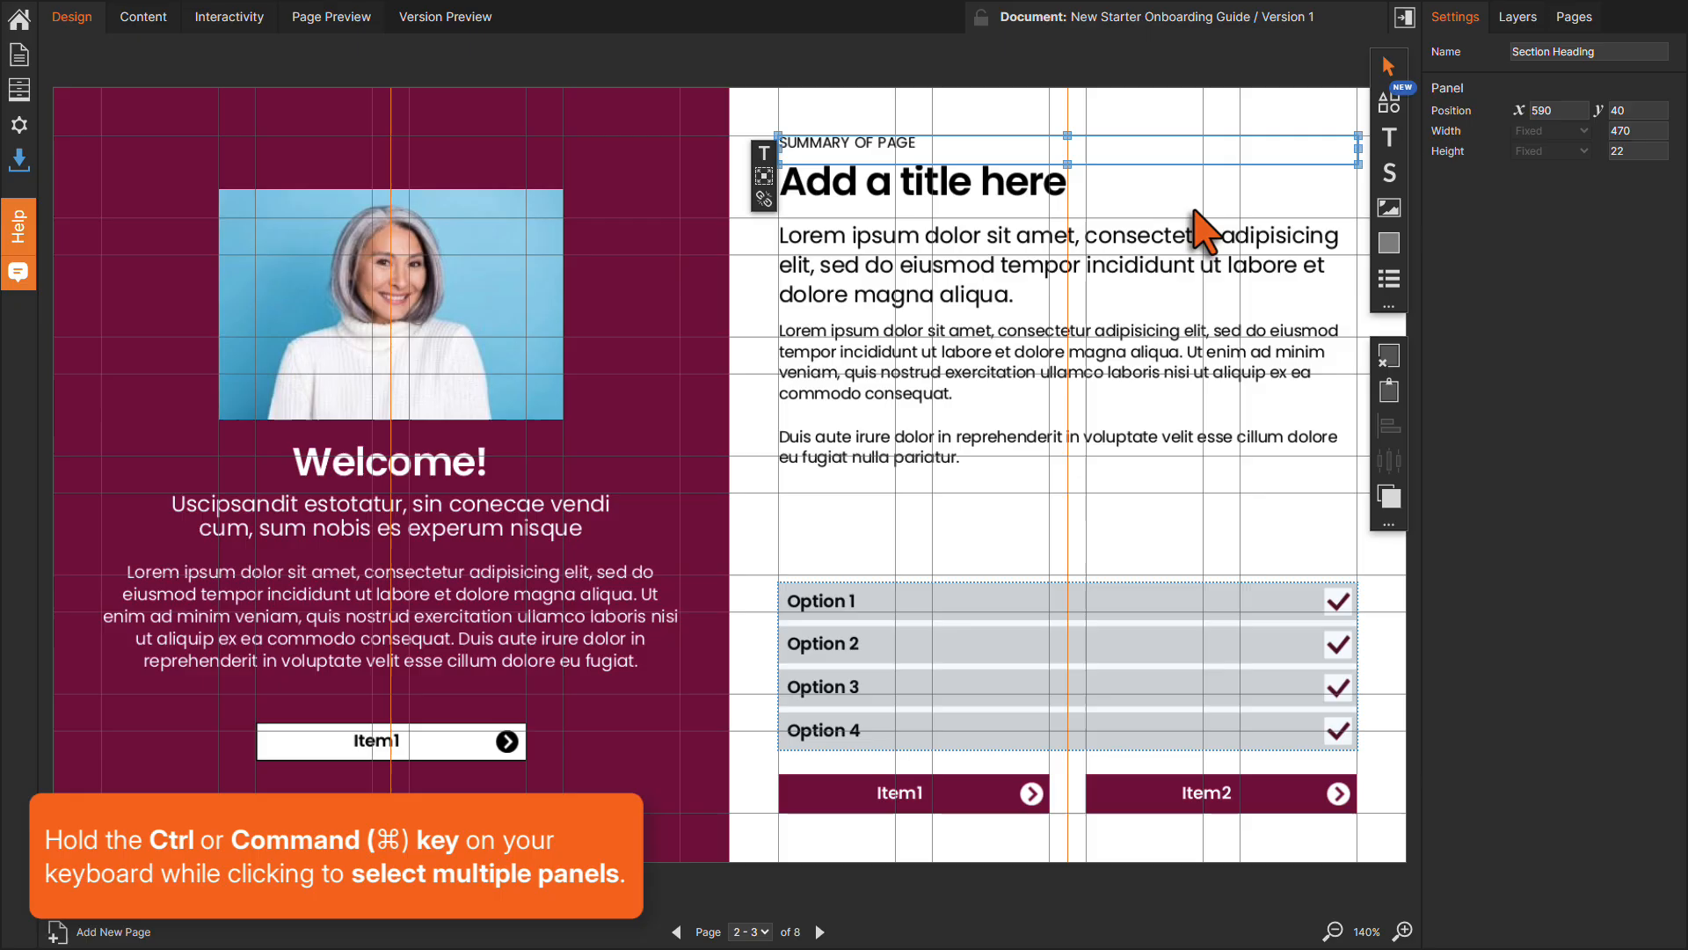
pyautogui.keyDown('ctrl'); pyautogui.click(1026, 799); pyautogui.keyUp('ctrl')
pyautogui.keyDown('ctrl'); pyautogui.click(1112, 802); pyautogui.keyUp('ctrl')
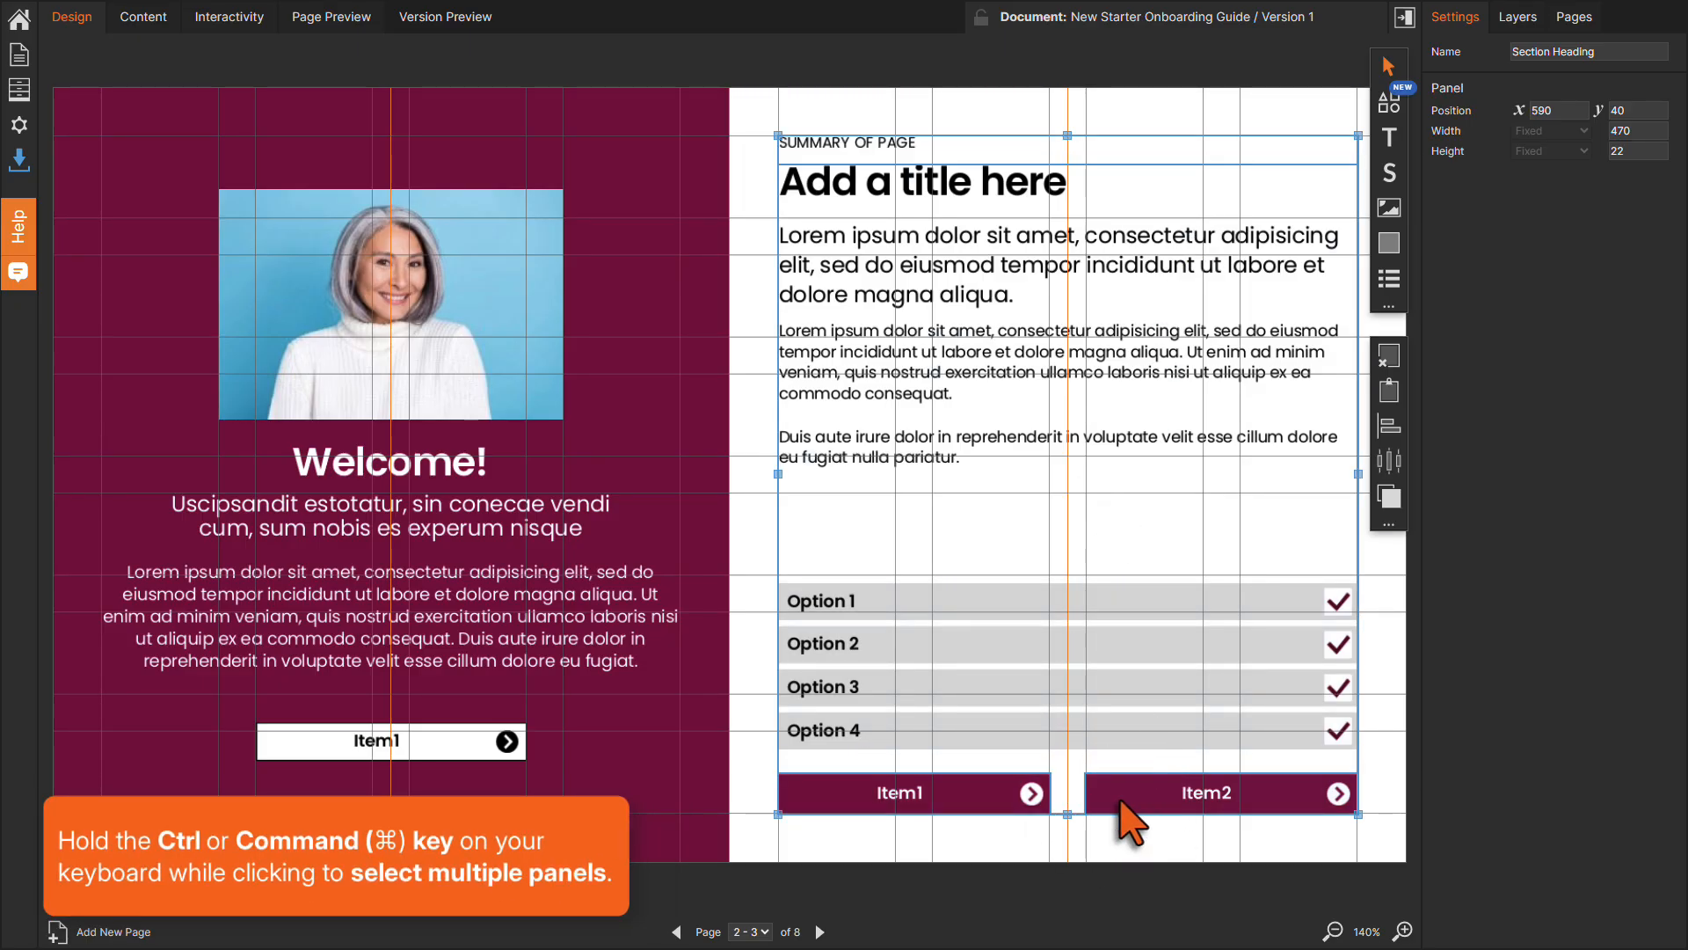
pyautogui.press('Delete')
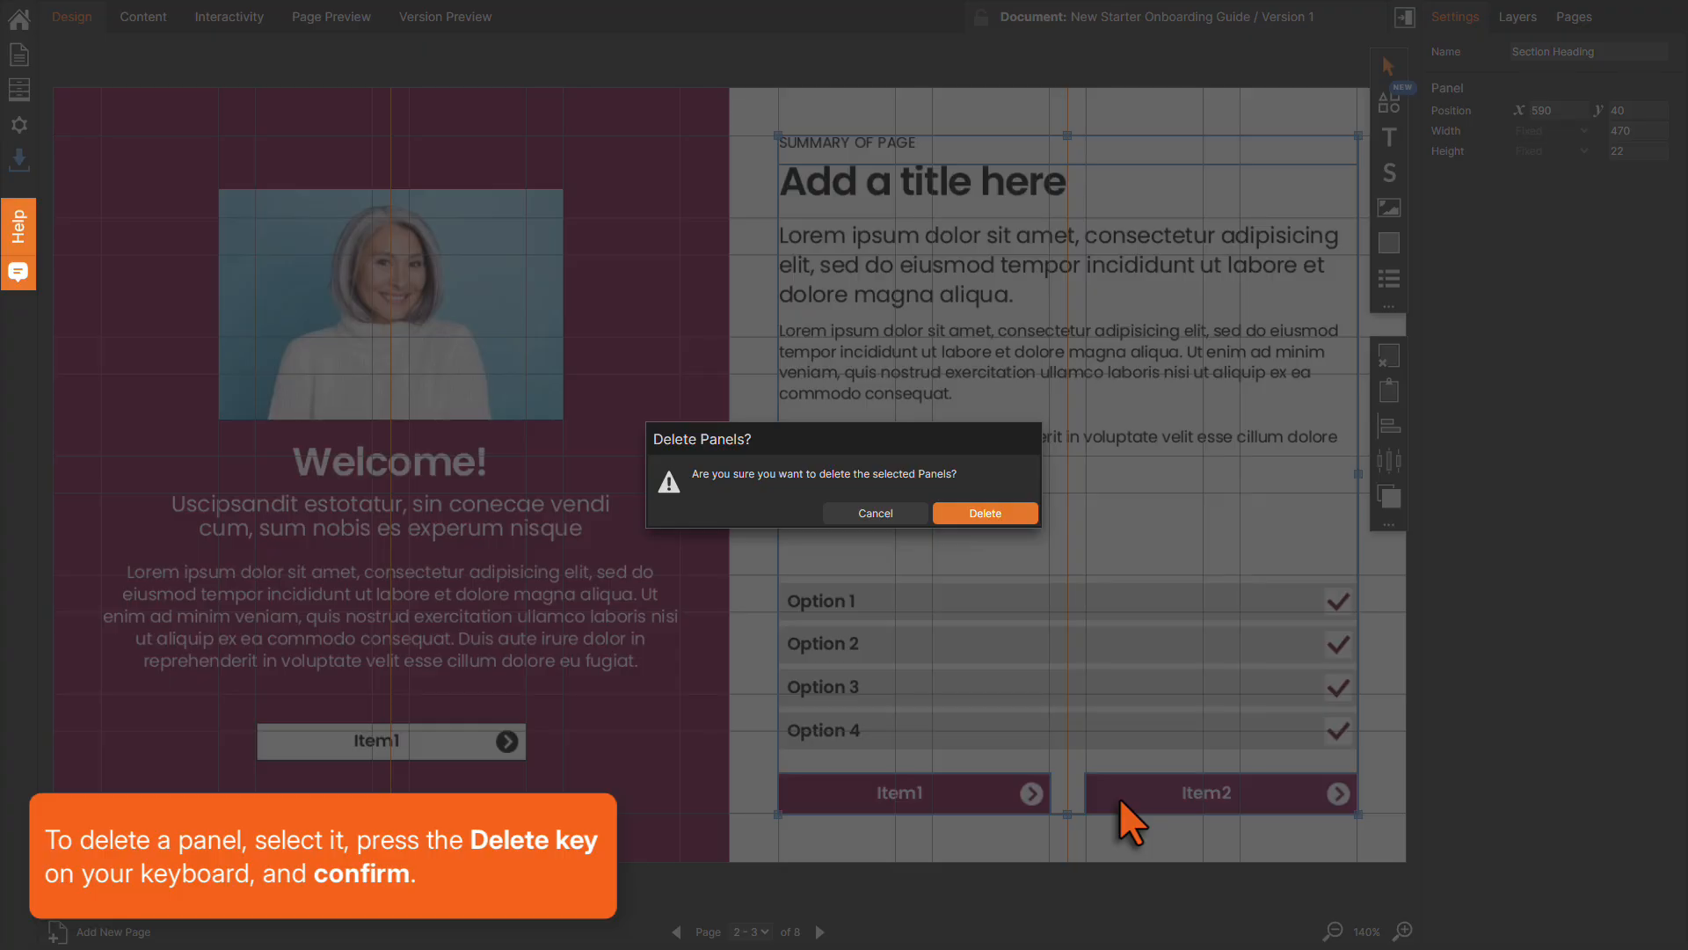
pyautogui.click(1031, 516)
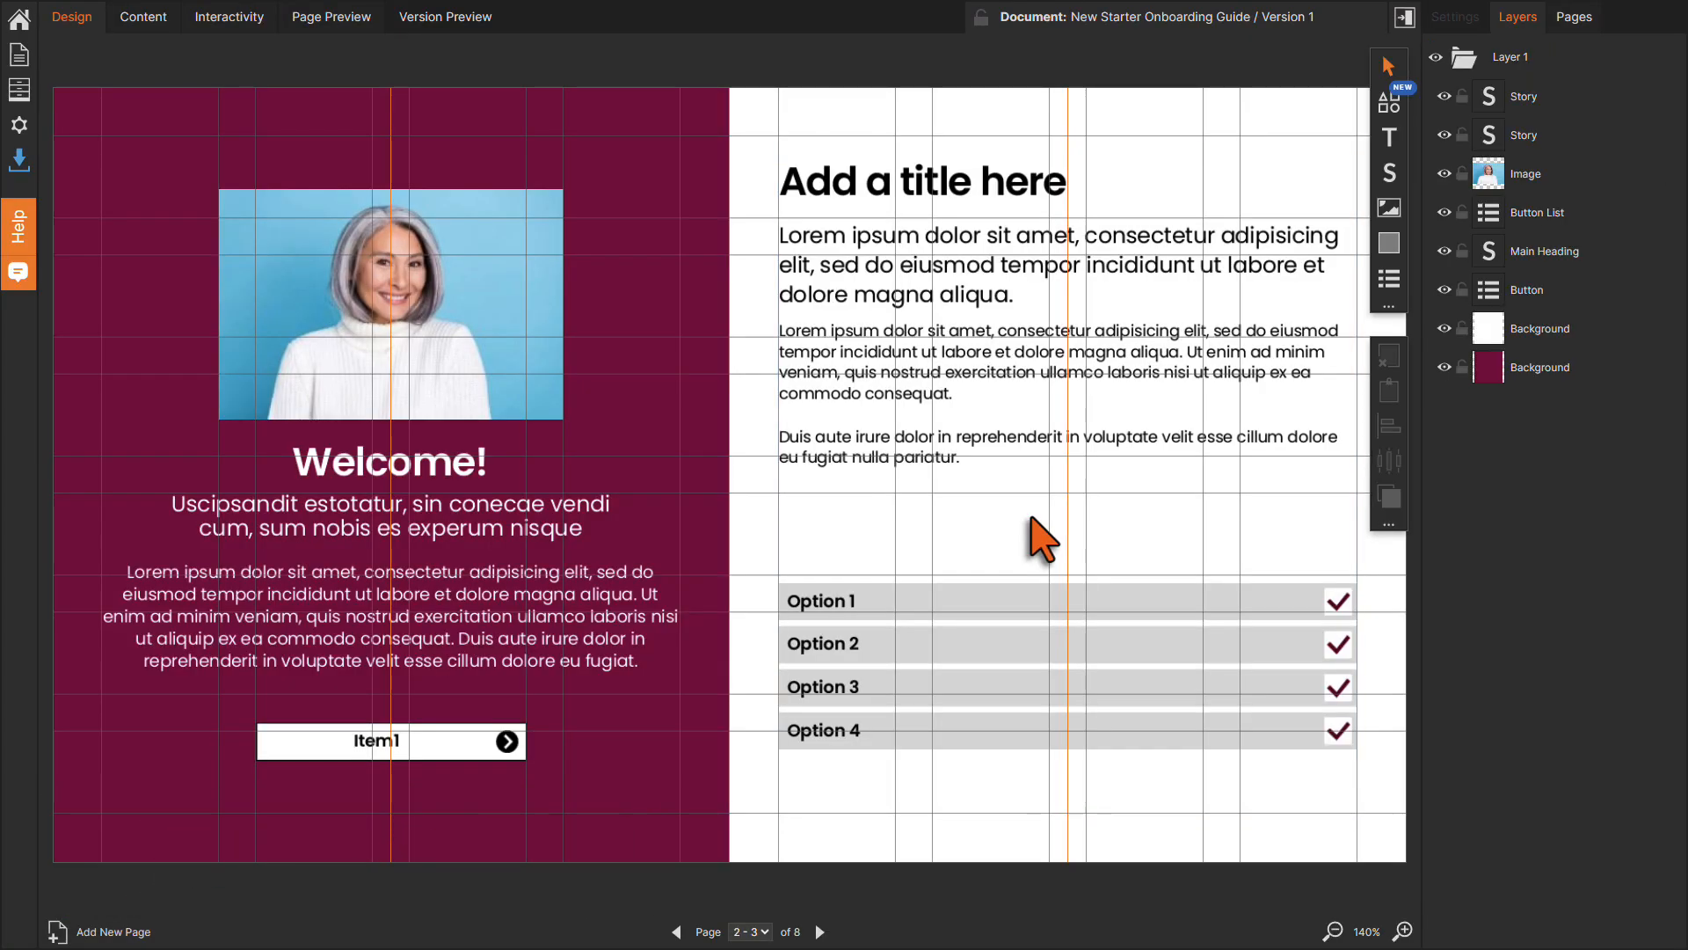
# - Move the white page's story and option list up together to about Y 40 and narrow both to roughly two thirds of their width
pyautogui.click(998, 405)
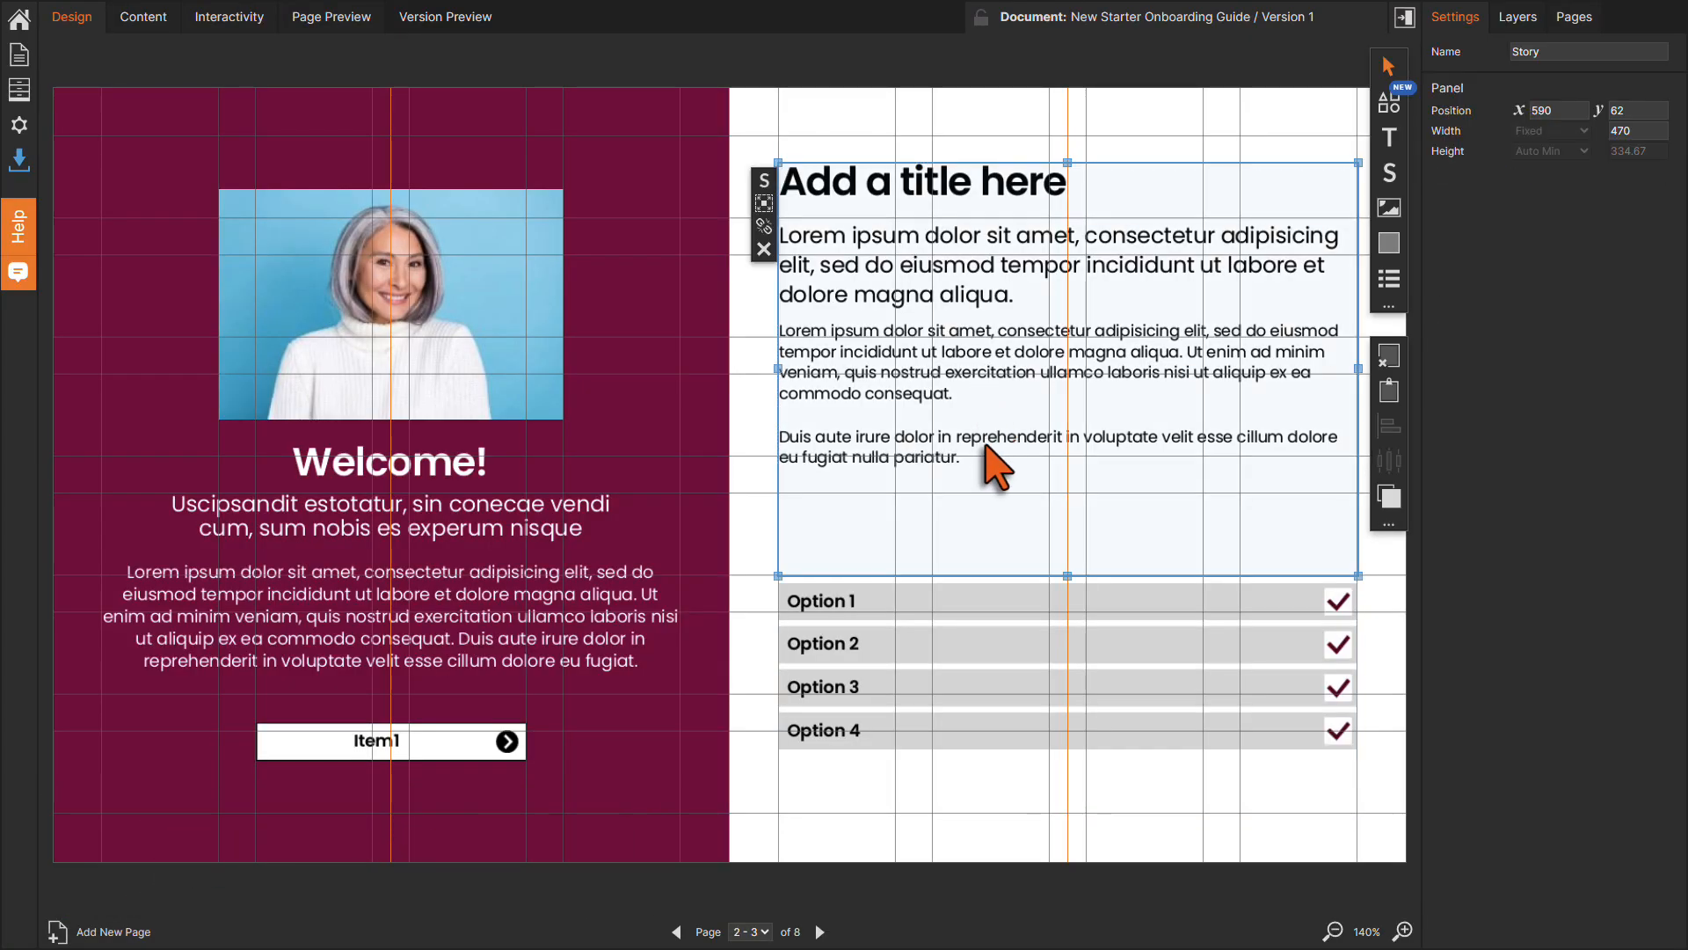
pyautogui.keyDown('shift'); pyautogui.click(997, 634); pyautogui.keyUp('shift')
pyautogui.moveTo(988, 550); pyautogui.dragTo(986, 494)
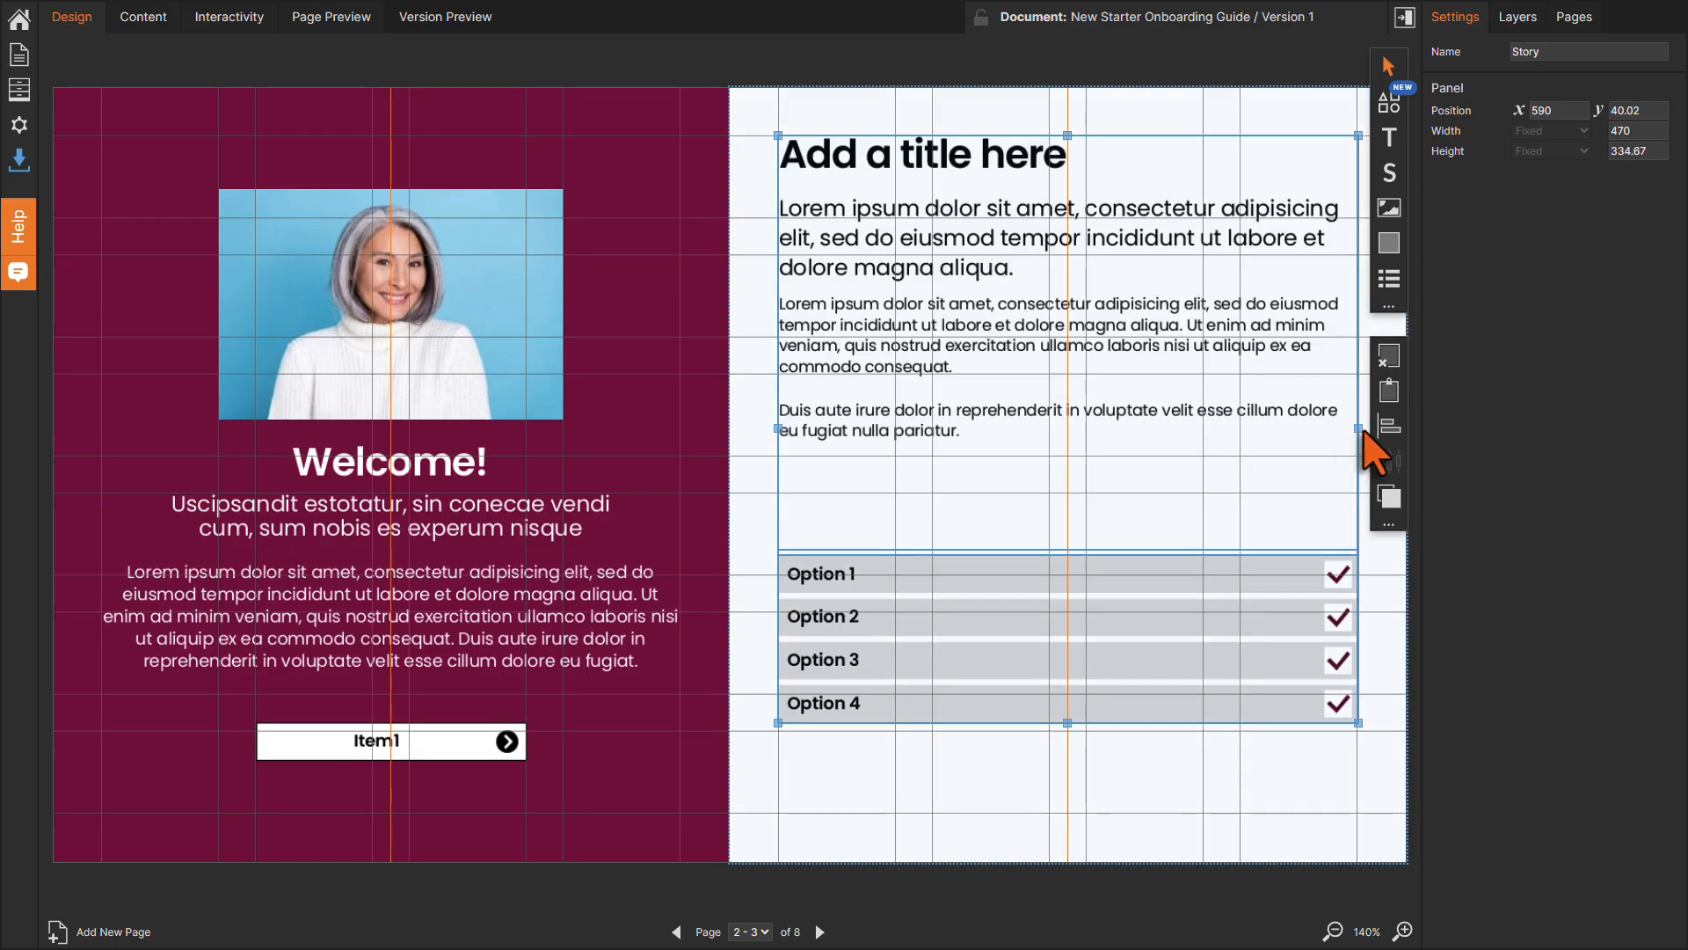
pyautogui.moveTo(1359, 428); pyautogui.dragTo(1153, 407)
pyautogui.click(1185, 424)
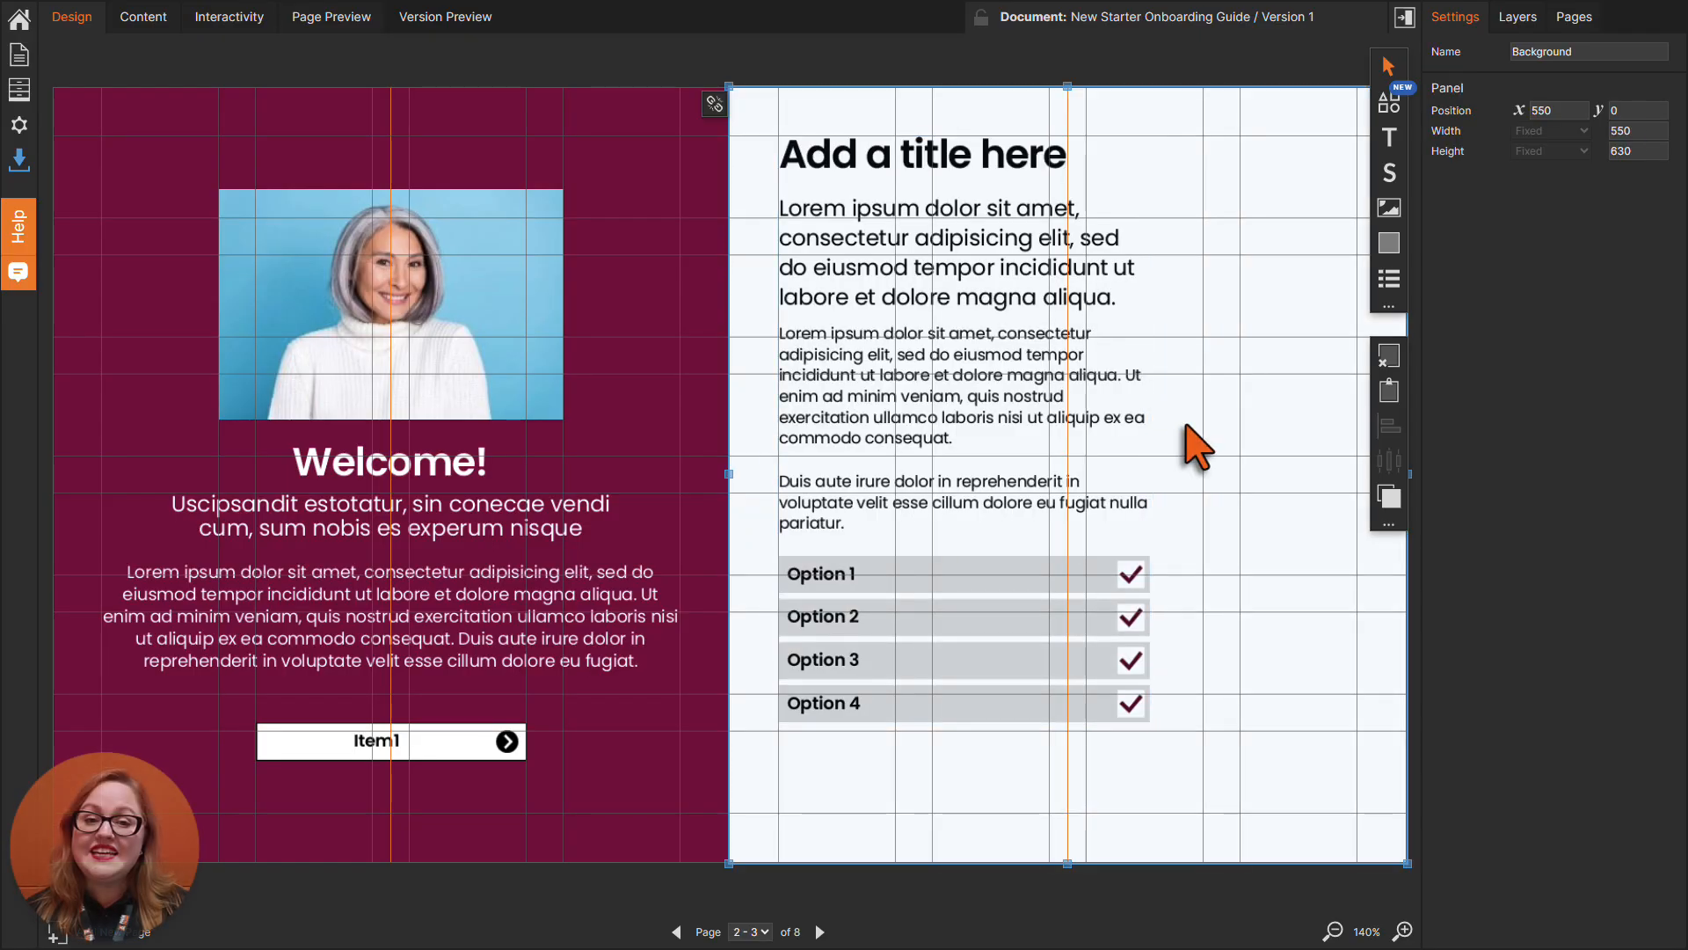
# - Look through the whole component library for elements that can be added to the page
pyautogui.click(1391, 97)
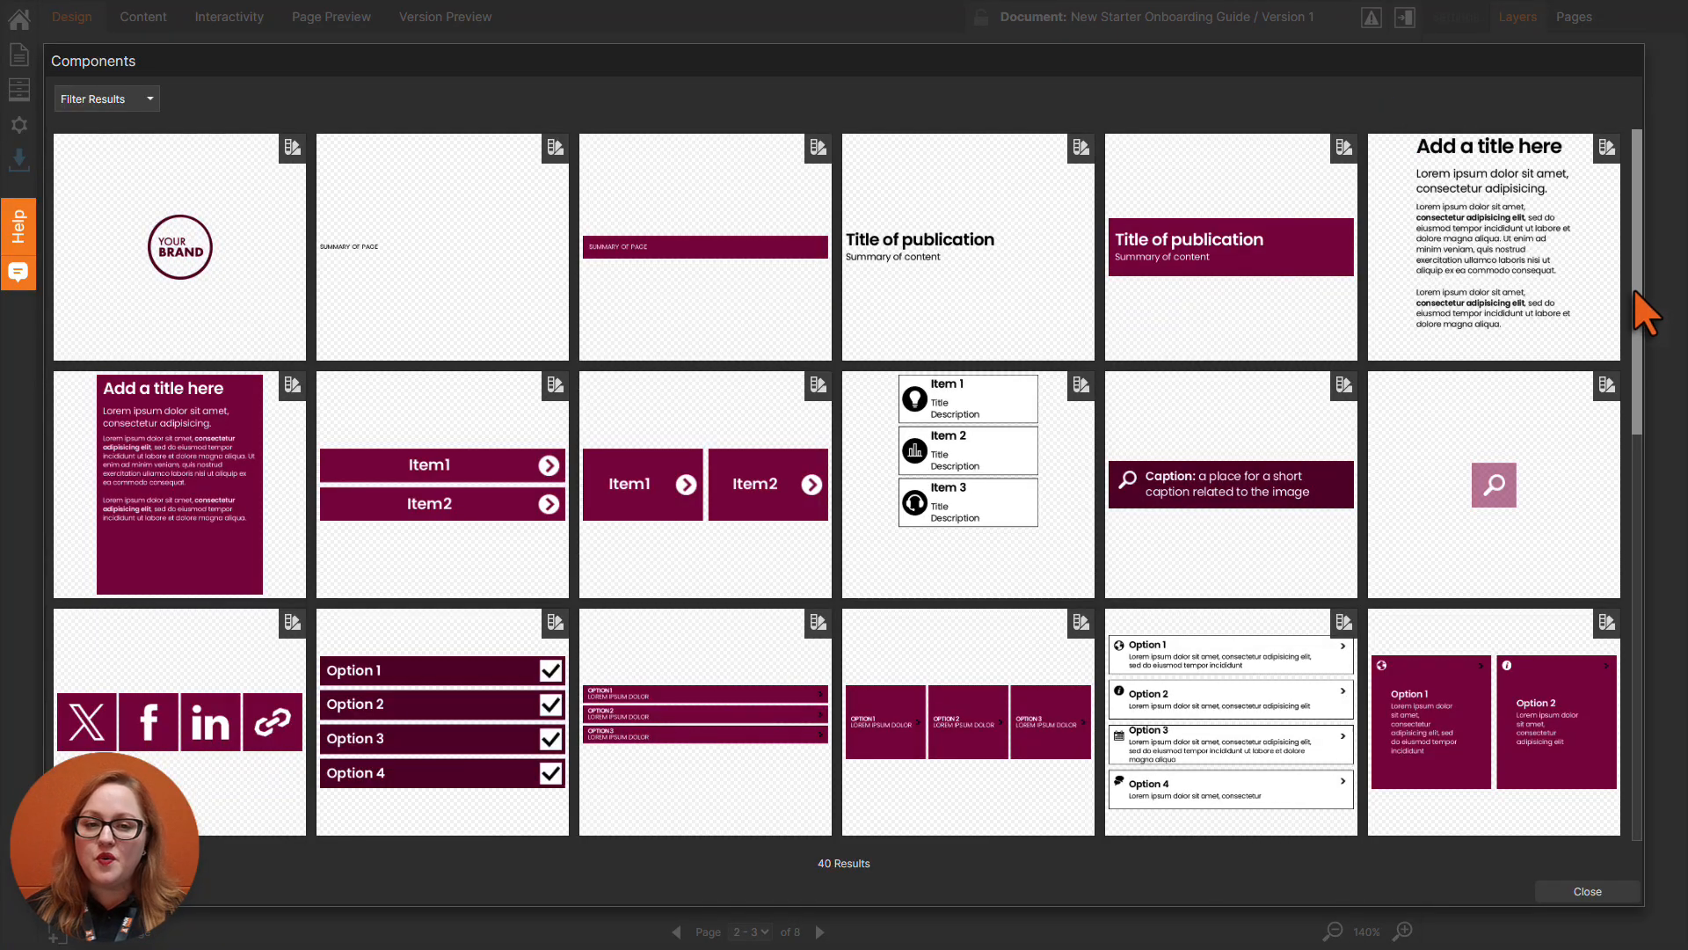
pyautogui.scroll(-2, 1634, 289)
pyautogui.scroll(-3, 1633, 288)
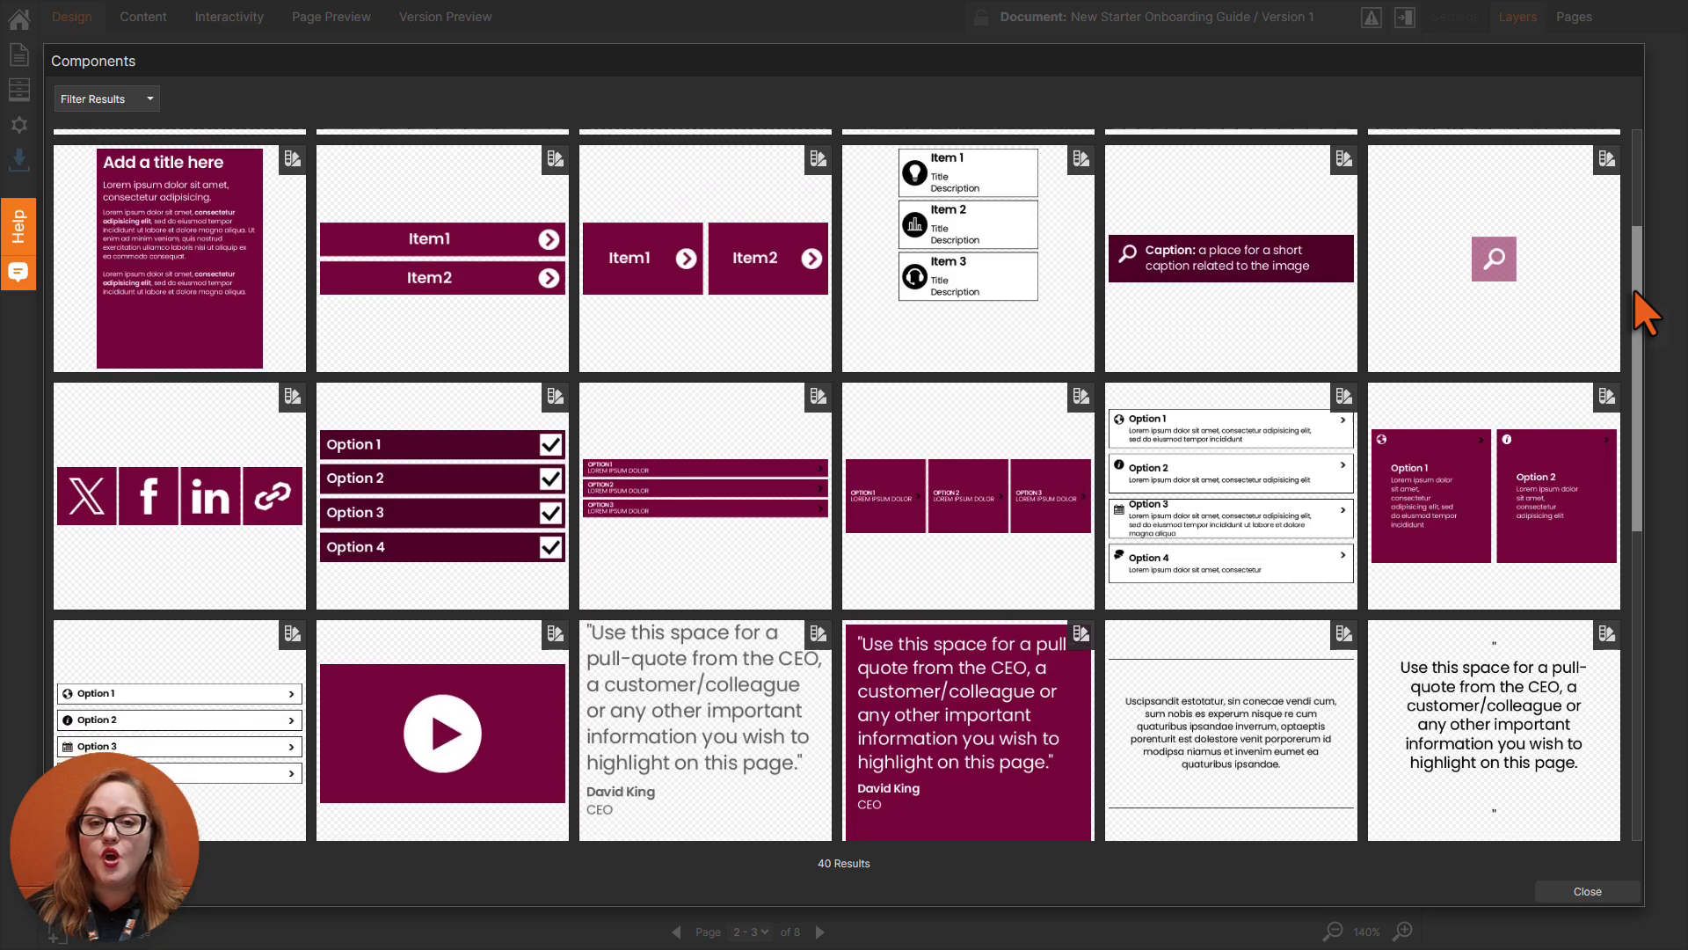
pyautogui.scroll(-3, 1635, 293)
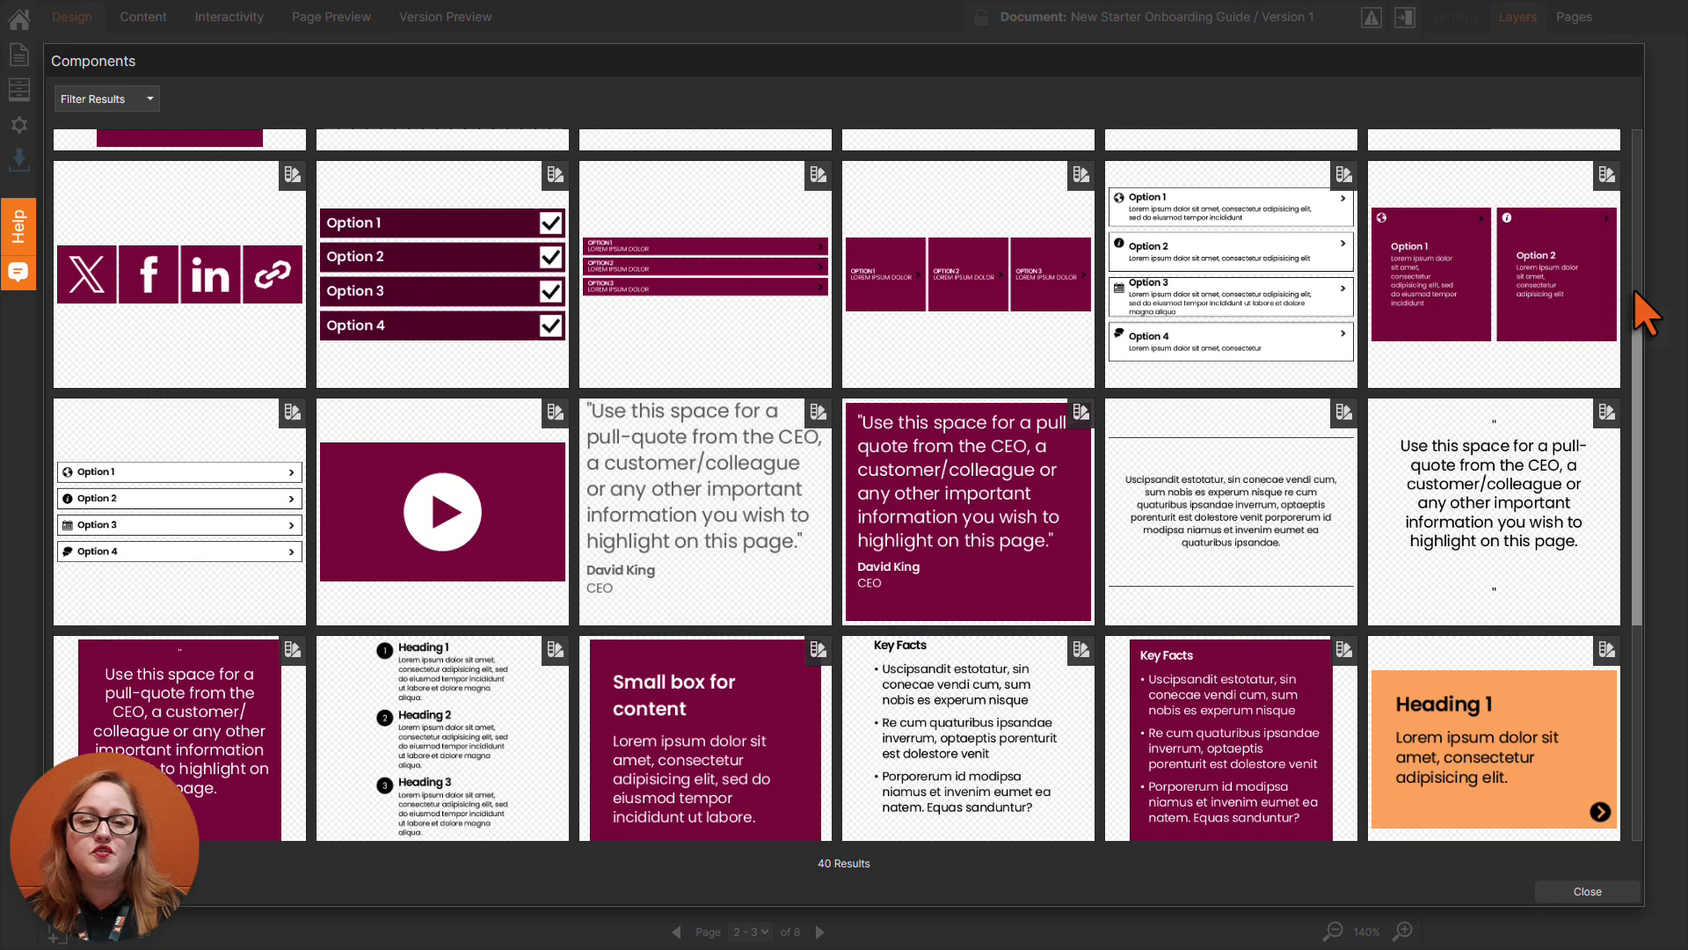
pyautogui.scroll(-3, 1636, 299)
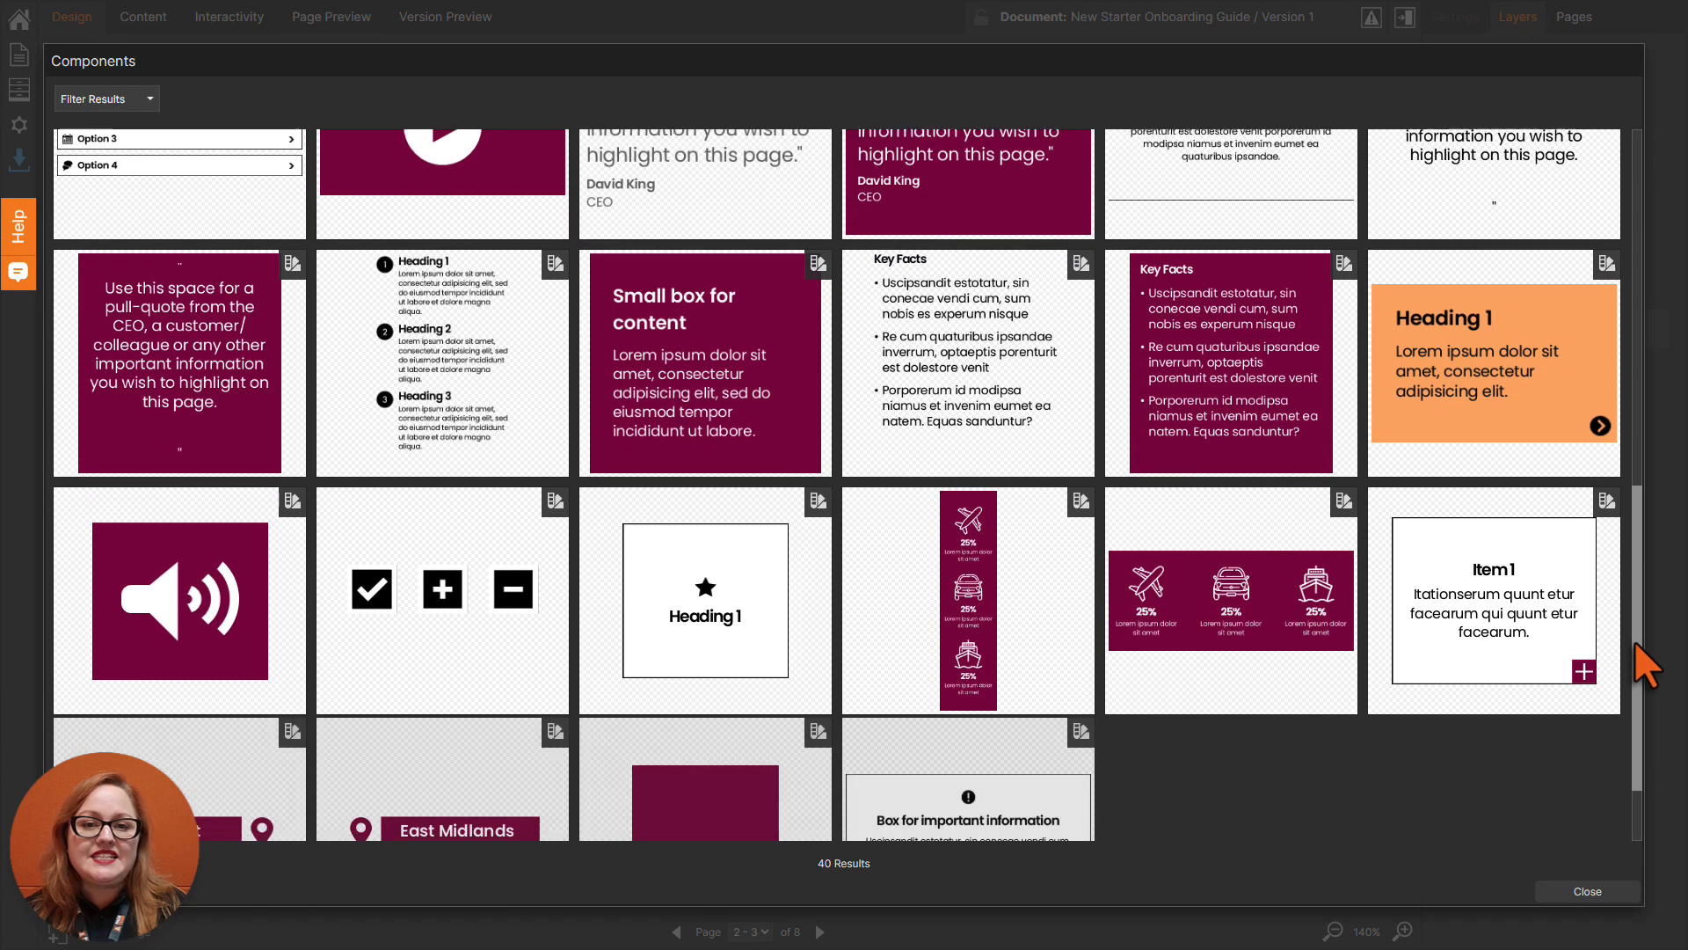
pyautogui.moveTo(1634, 640); pyautogui.dragTo(1634, 701)
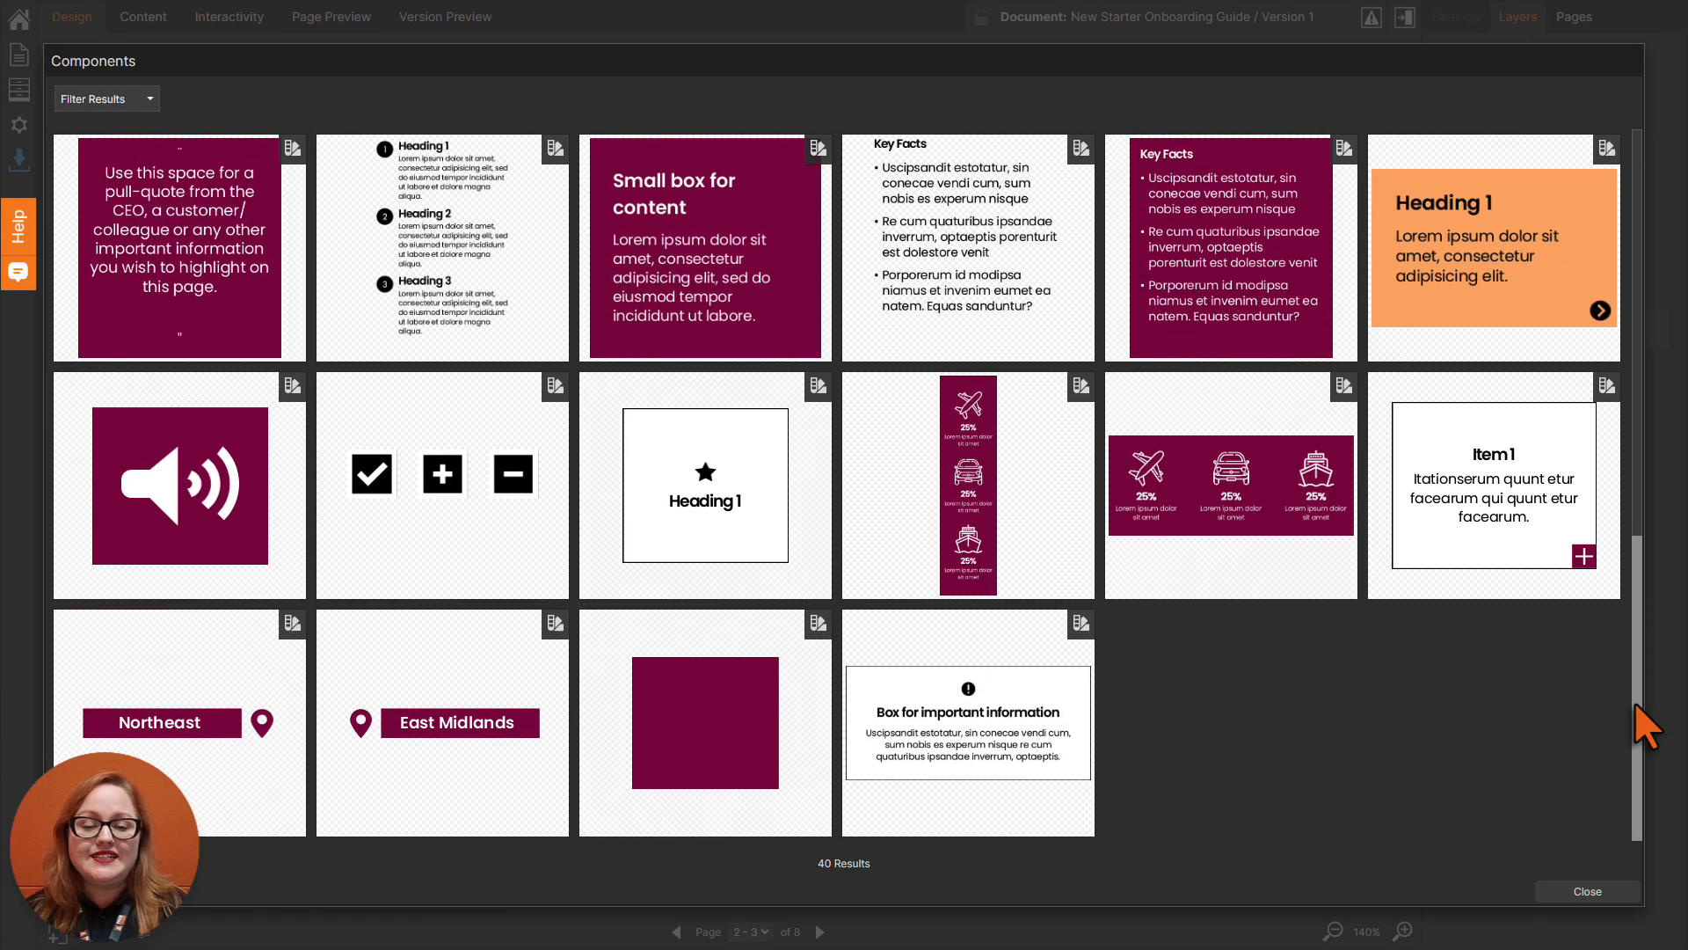
pyautogui.scroll(6, 1634, 701)
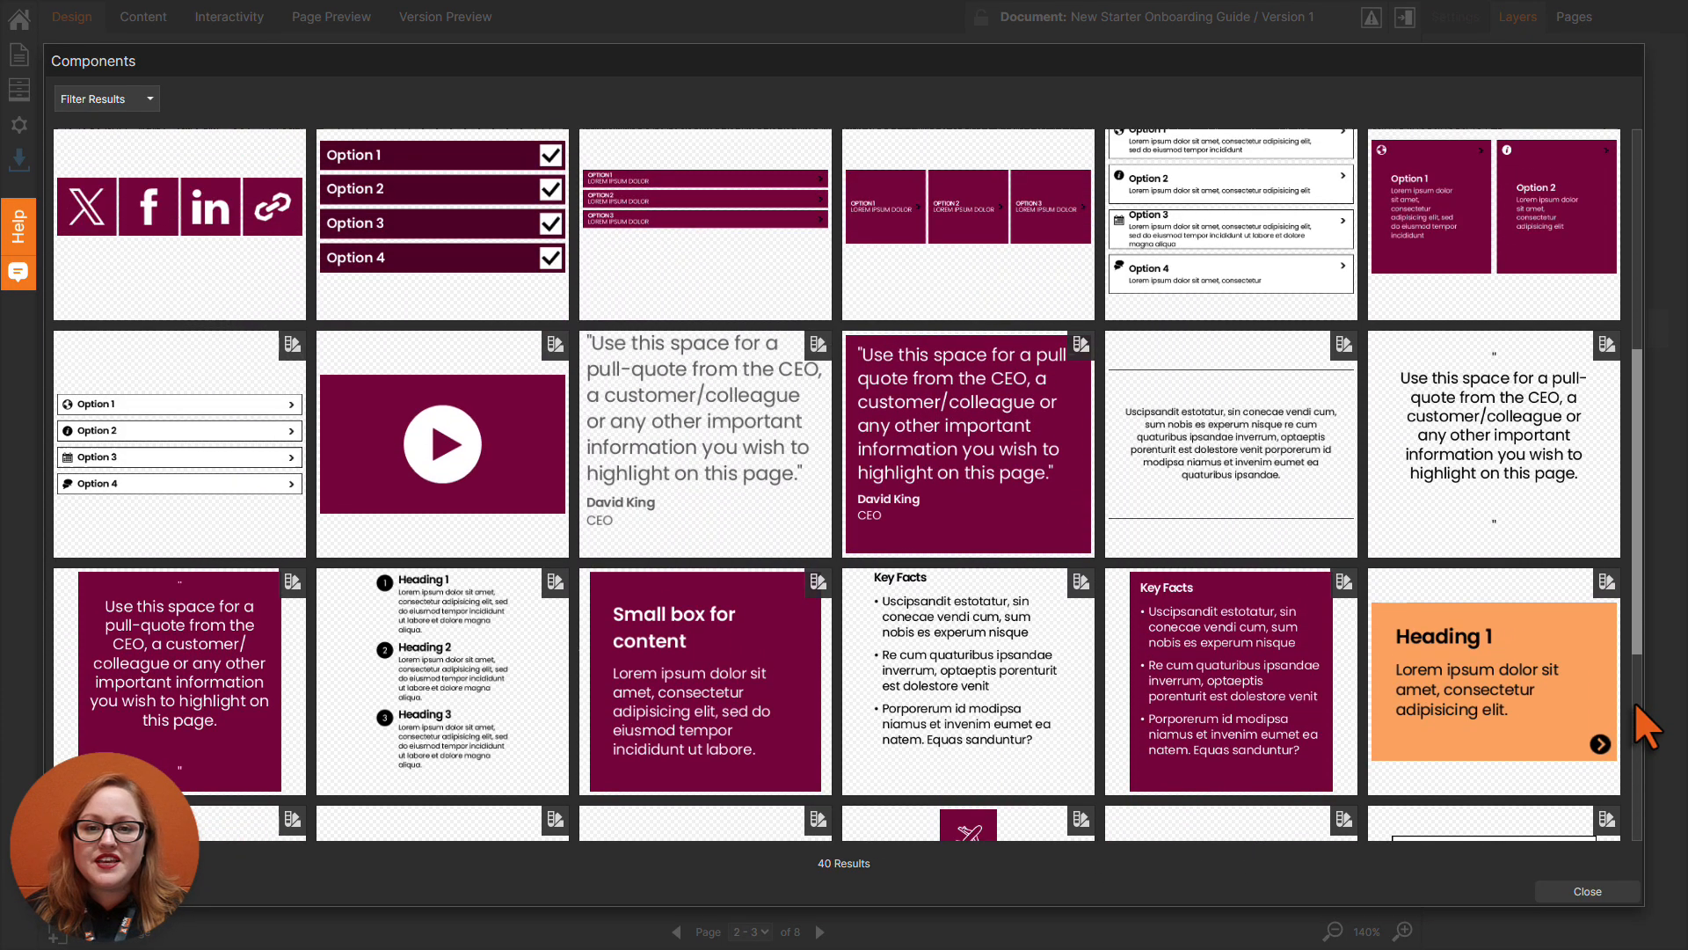
pyautogui.scroll(5, 1635, 703)
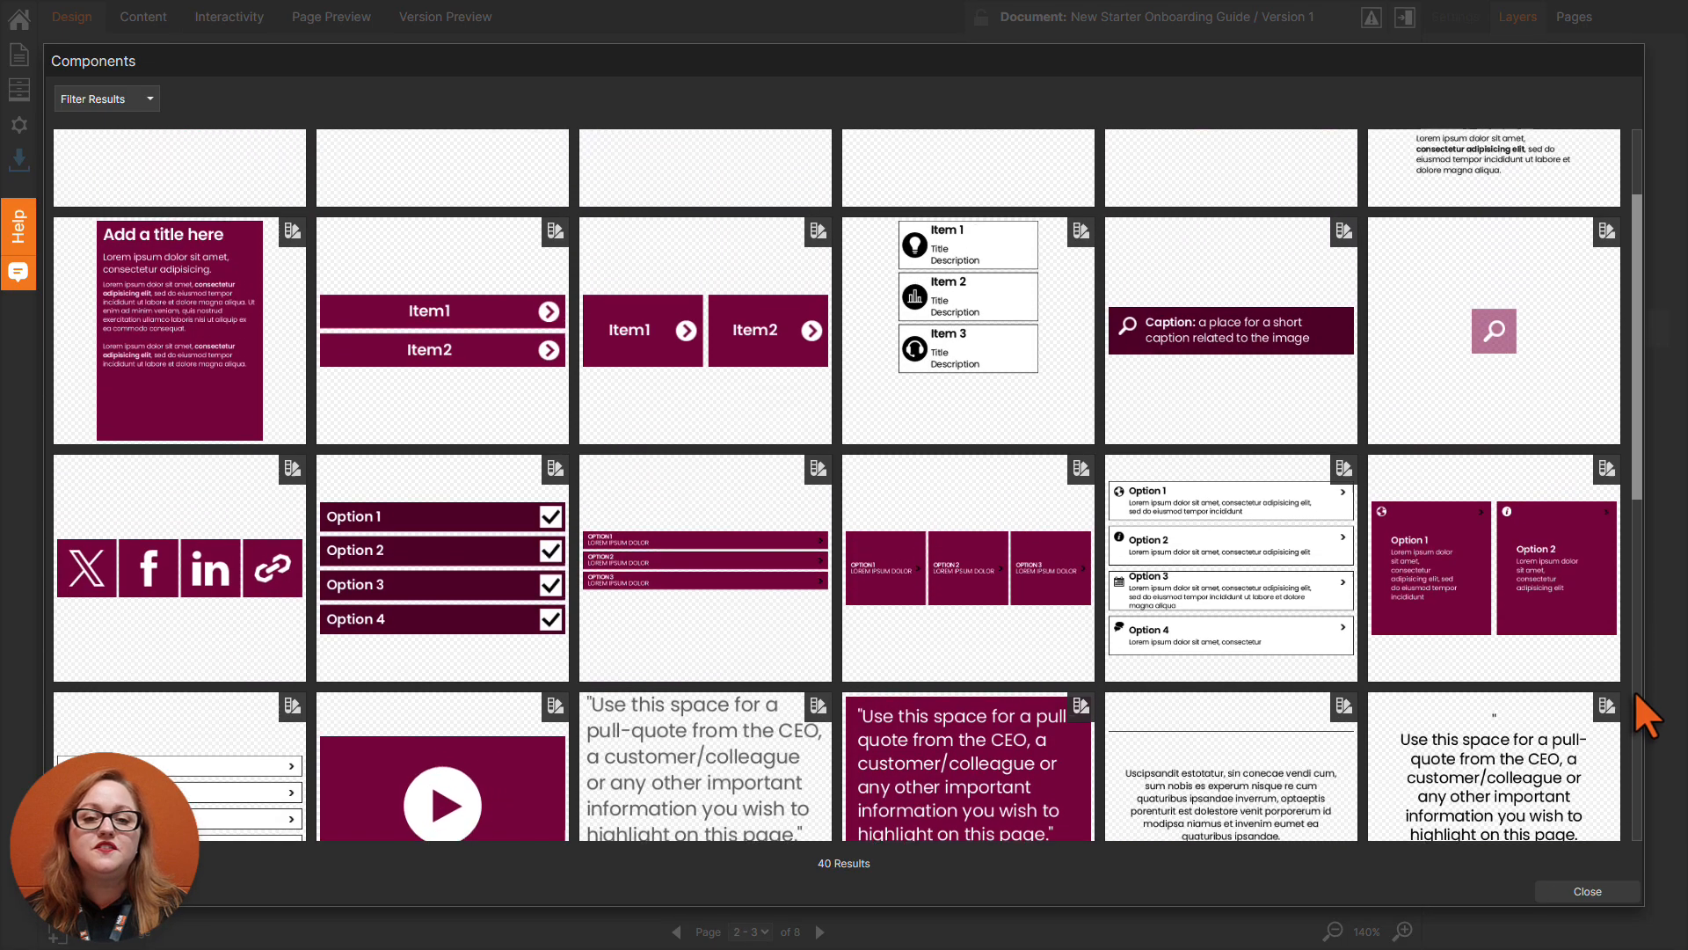
pyautogui.scroll(3, 1638, 696)
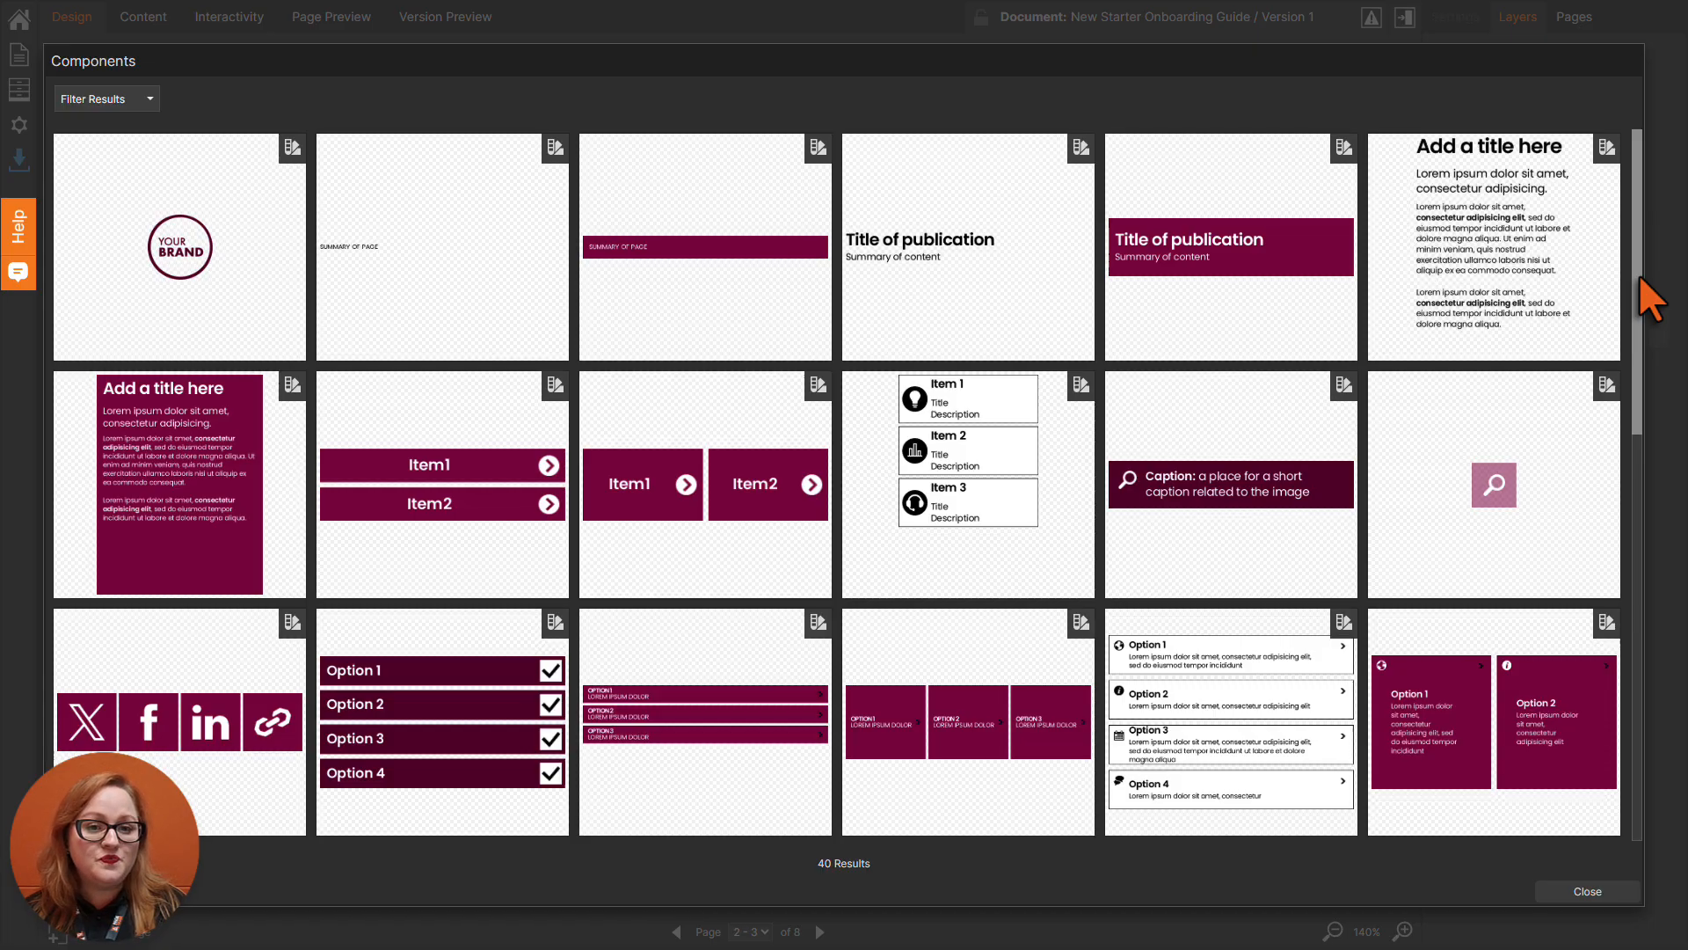
# - Try out the Story component in the preview with Light Second, Center, Keyline On, Semi Transparent and Small Padding, then return to the library
pyautogui.click(1585, 293)
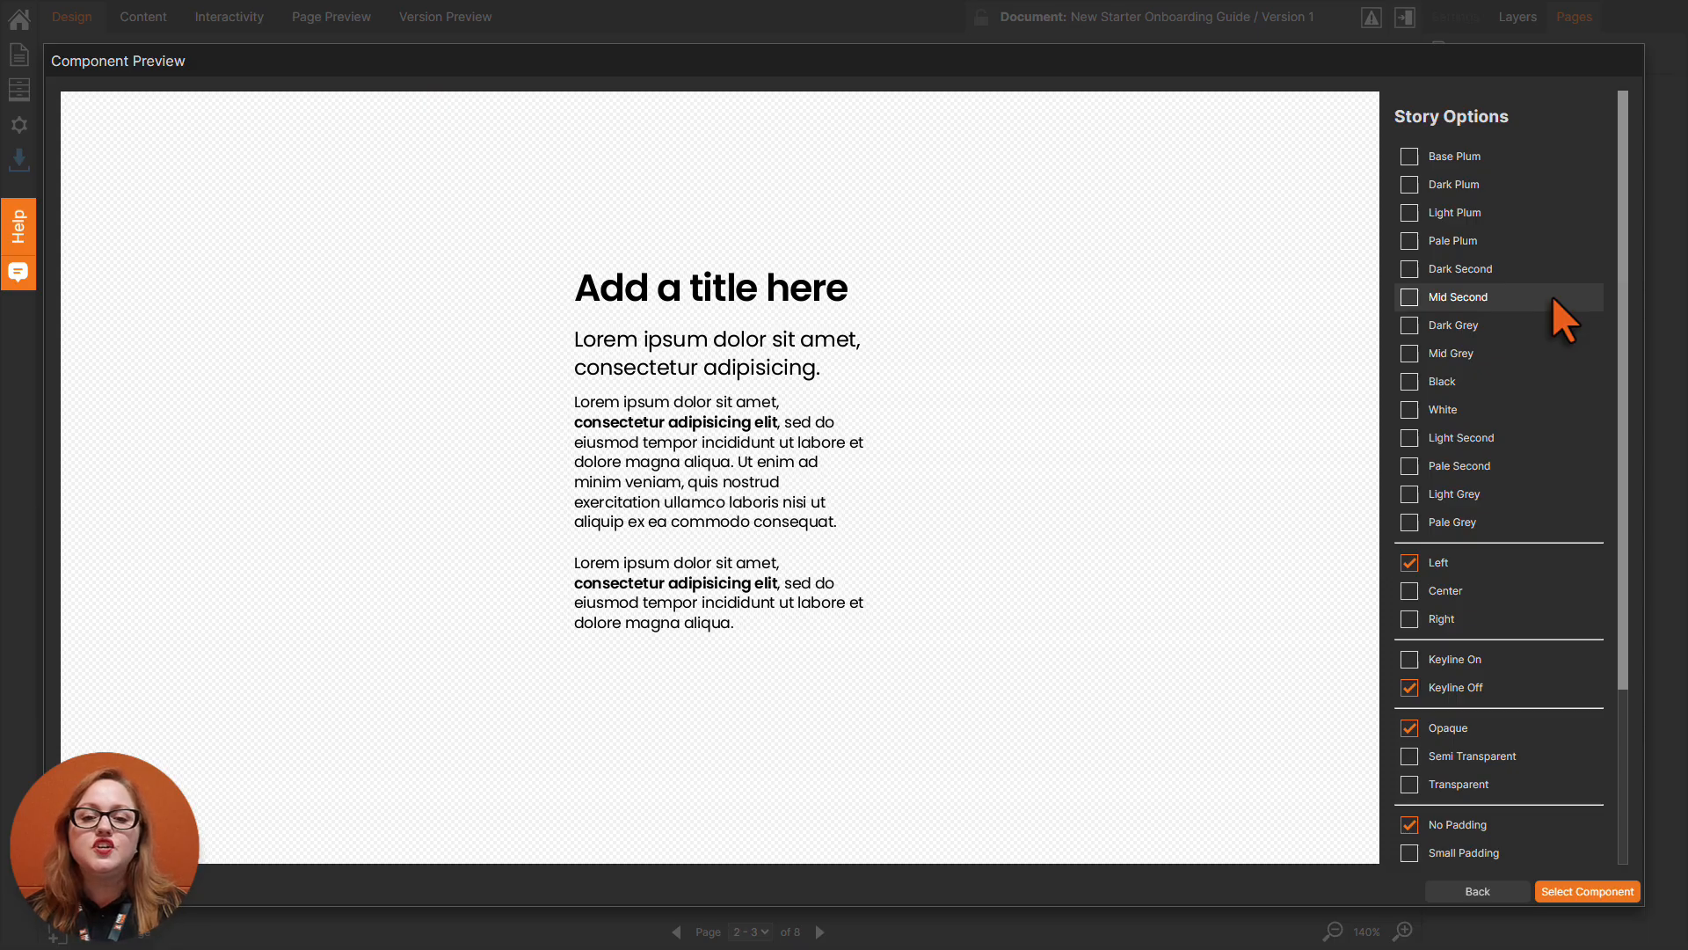
pyautogui.click(1563, 438)
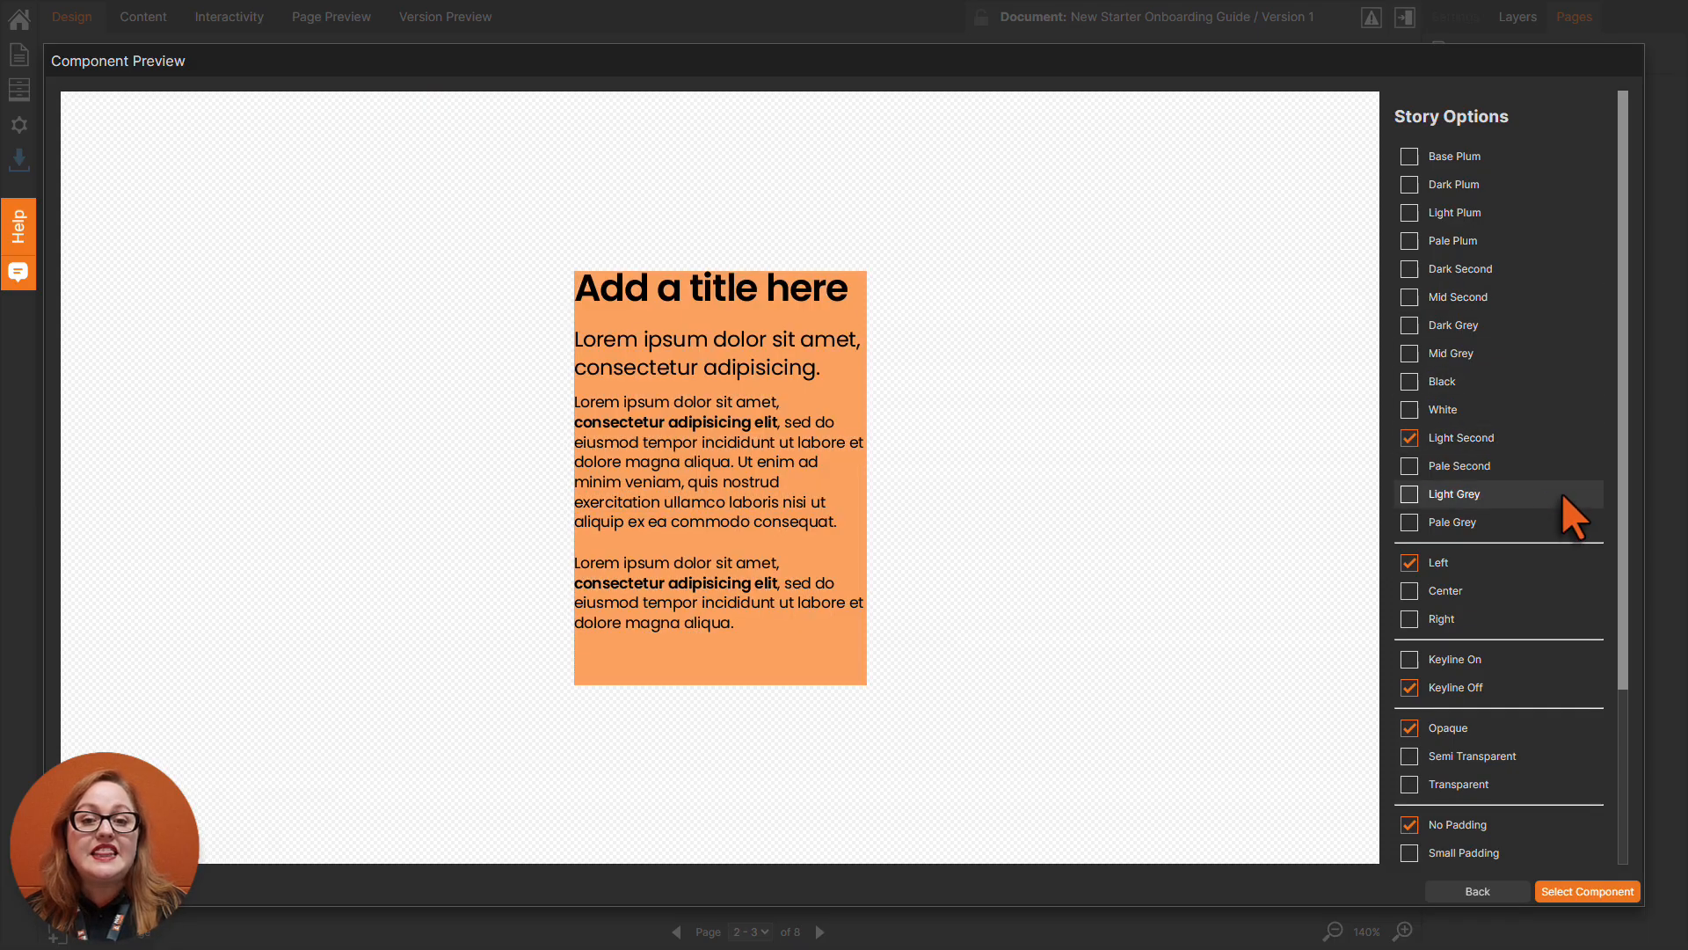
pyautogui.click(1564, 587)
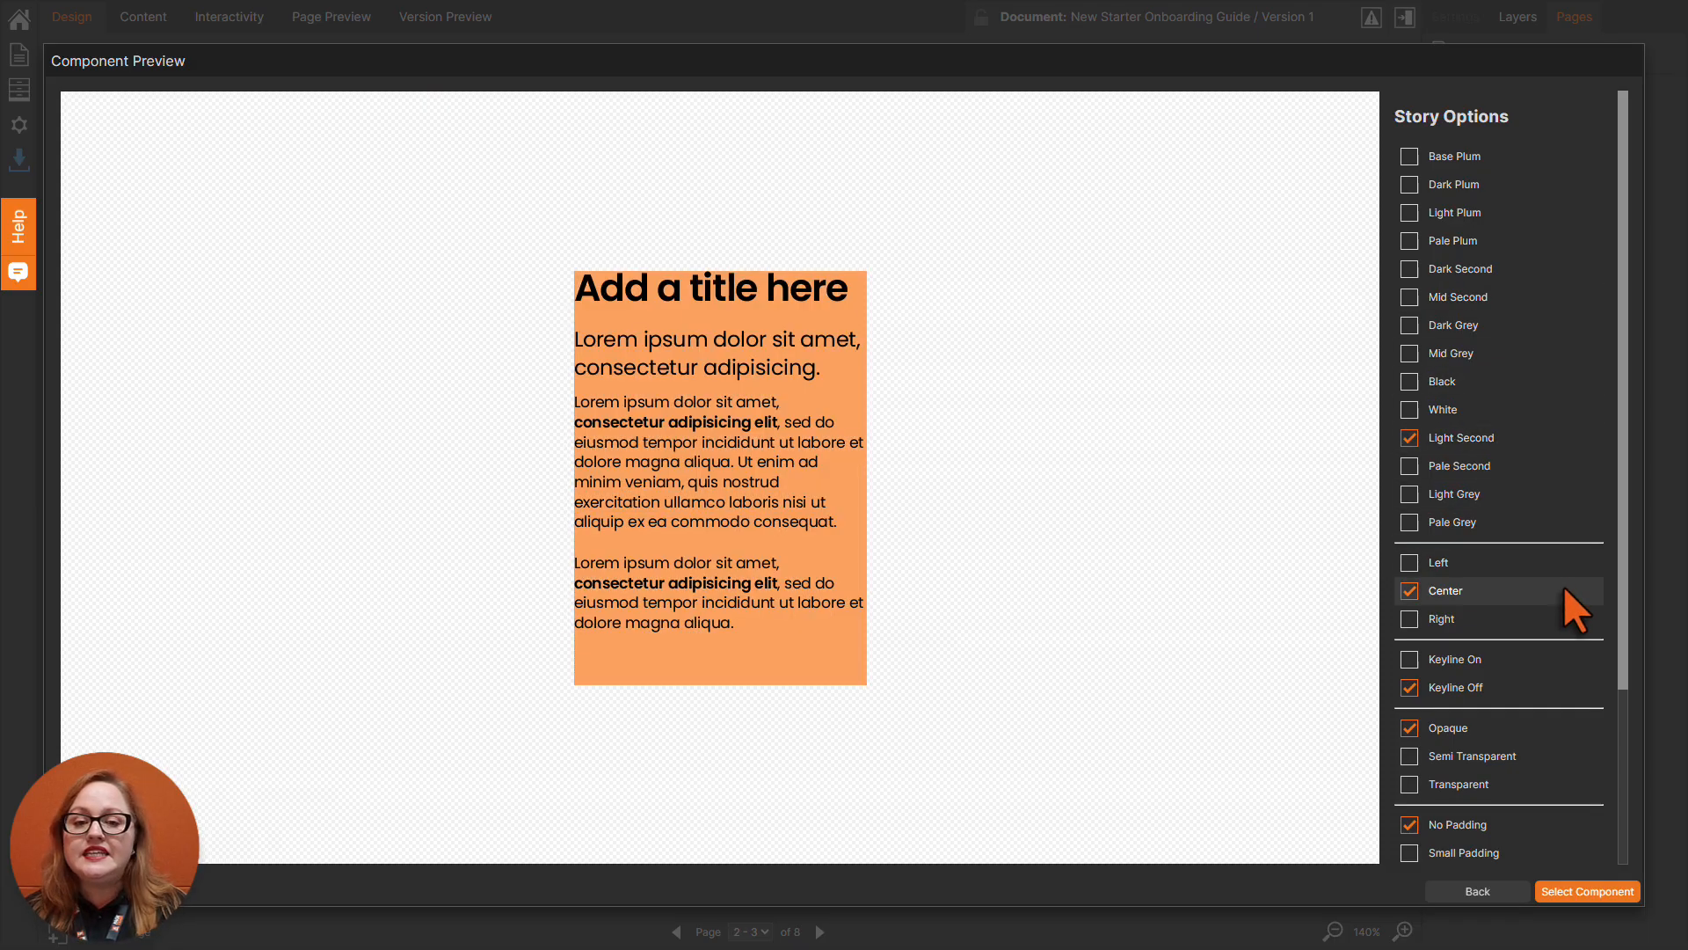
pyautogui.click(1561, 657)
pyautogui.click(1565, 755)
pyautogui.moveTo(1623, 670); pyautogui.dragTo(1630, 814)
pyautogui.click(1512, 626)
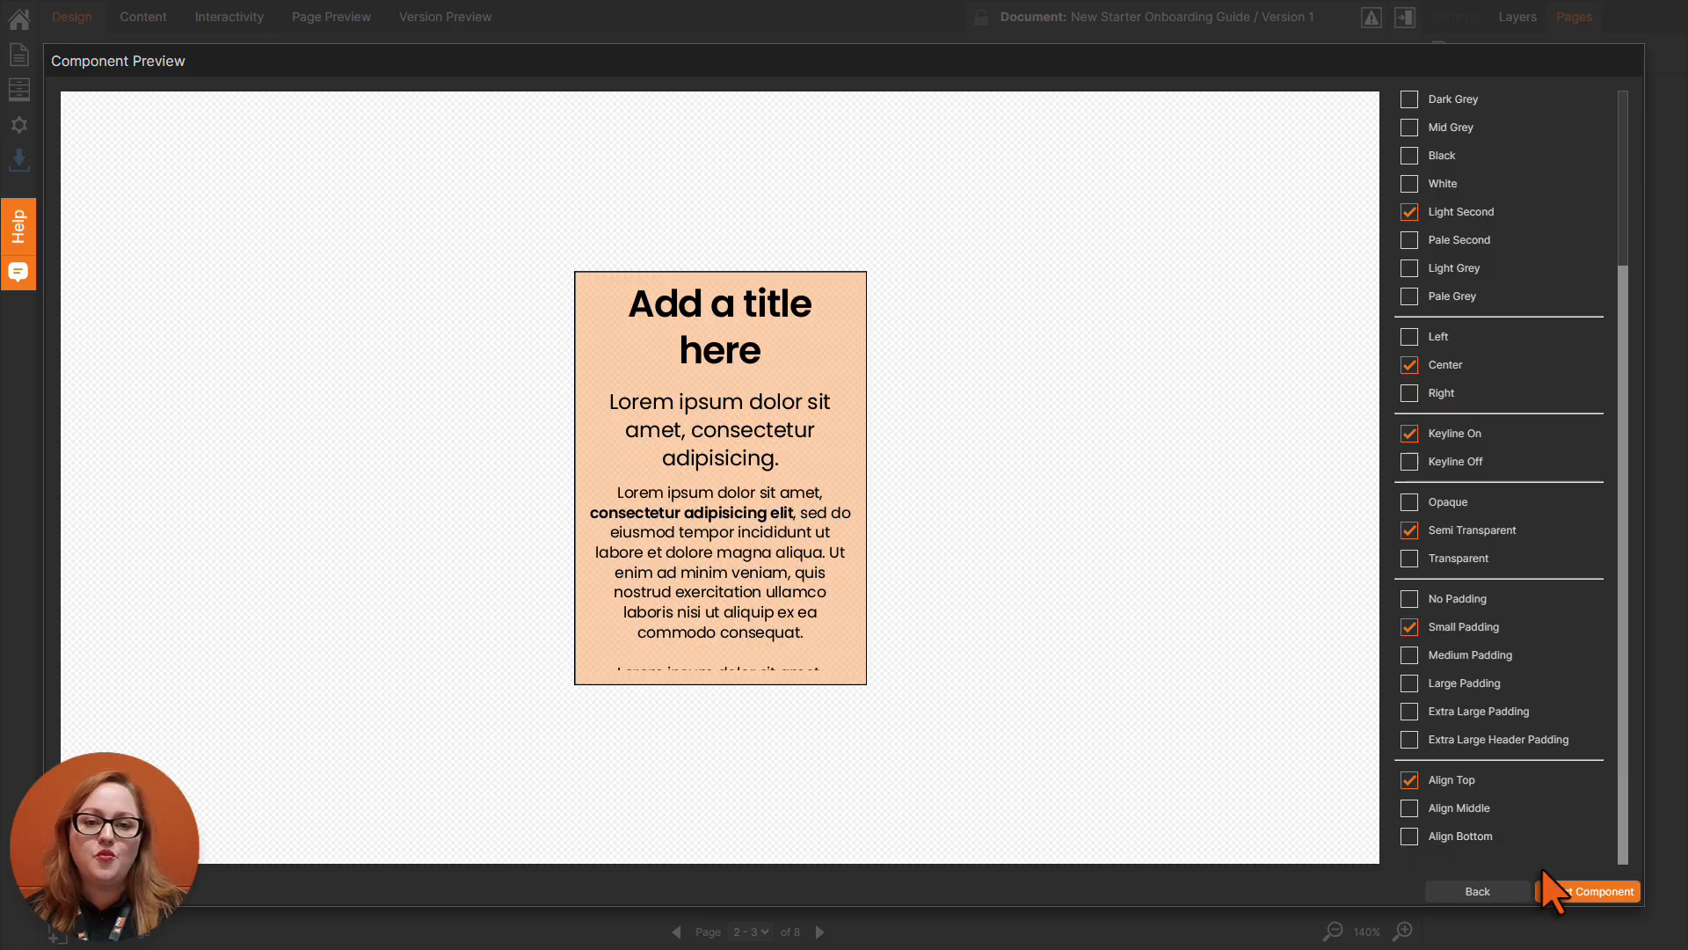
pyautogui.click(1520, 893)
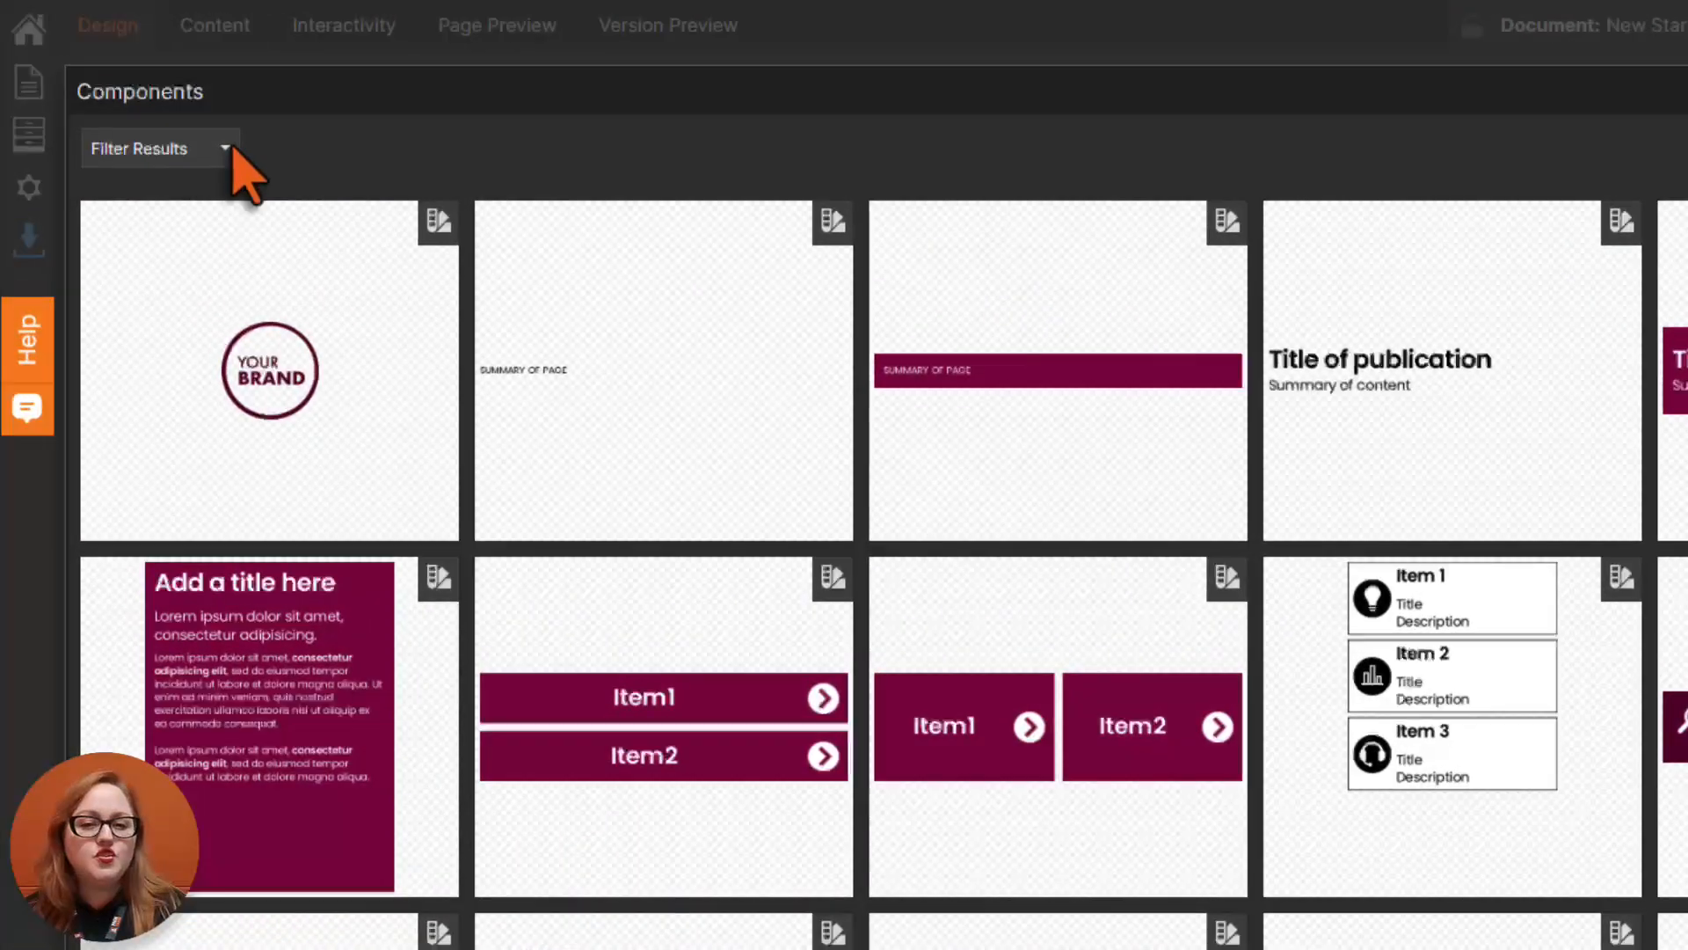
# - Filter the components by Icon and place the vertical icons component in Pale Grey as a 165 × 630 strip at X 935, Y 0
pyautogui.click(192, 125)
pyautogui.click(167, 559)
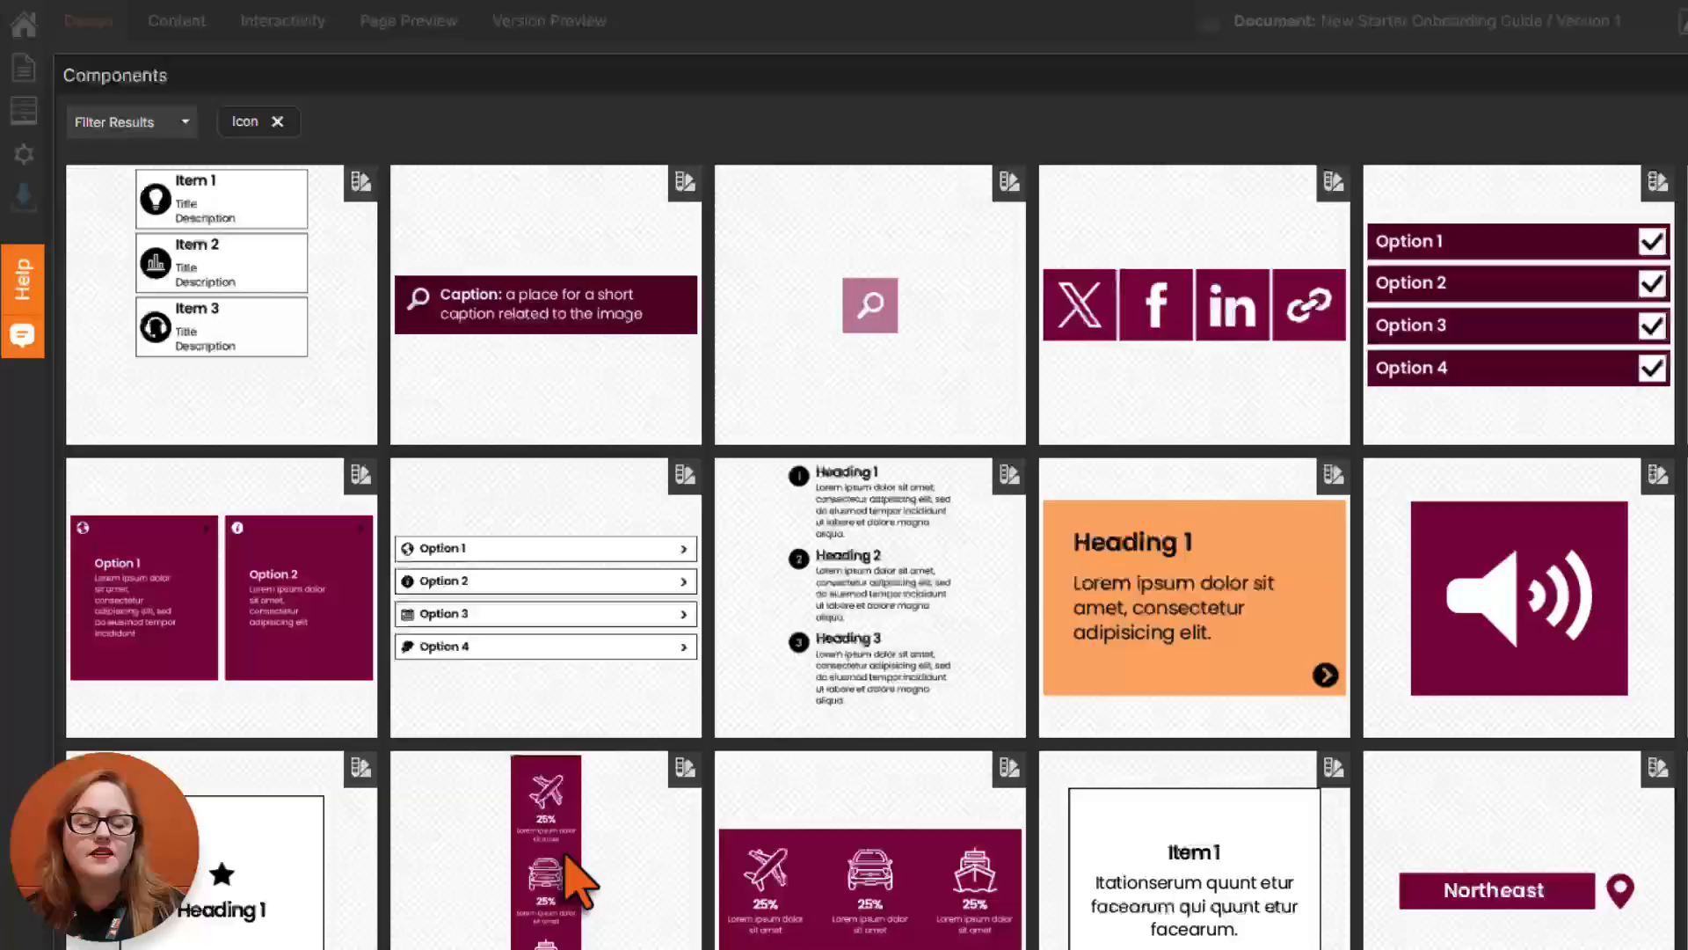
pyautogui.click(567, 860)
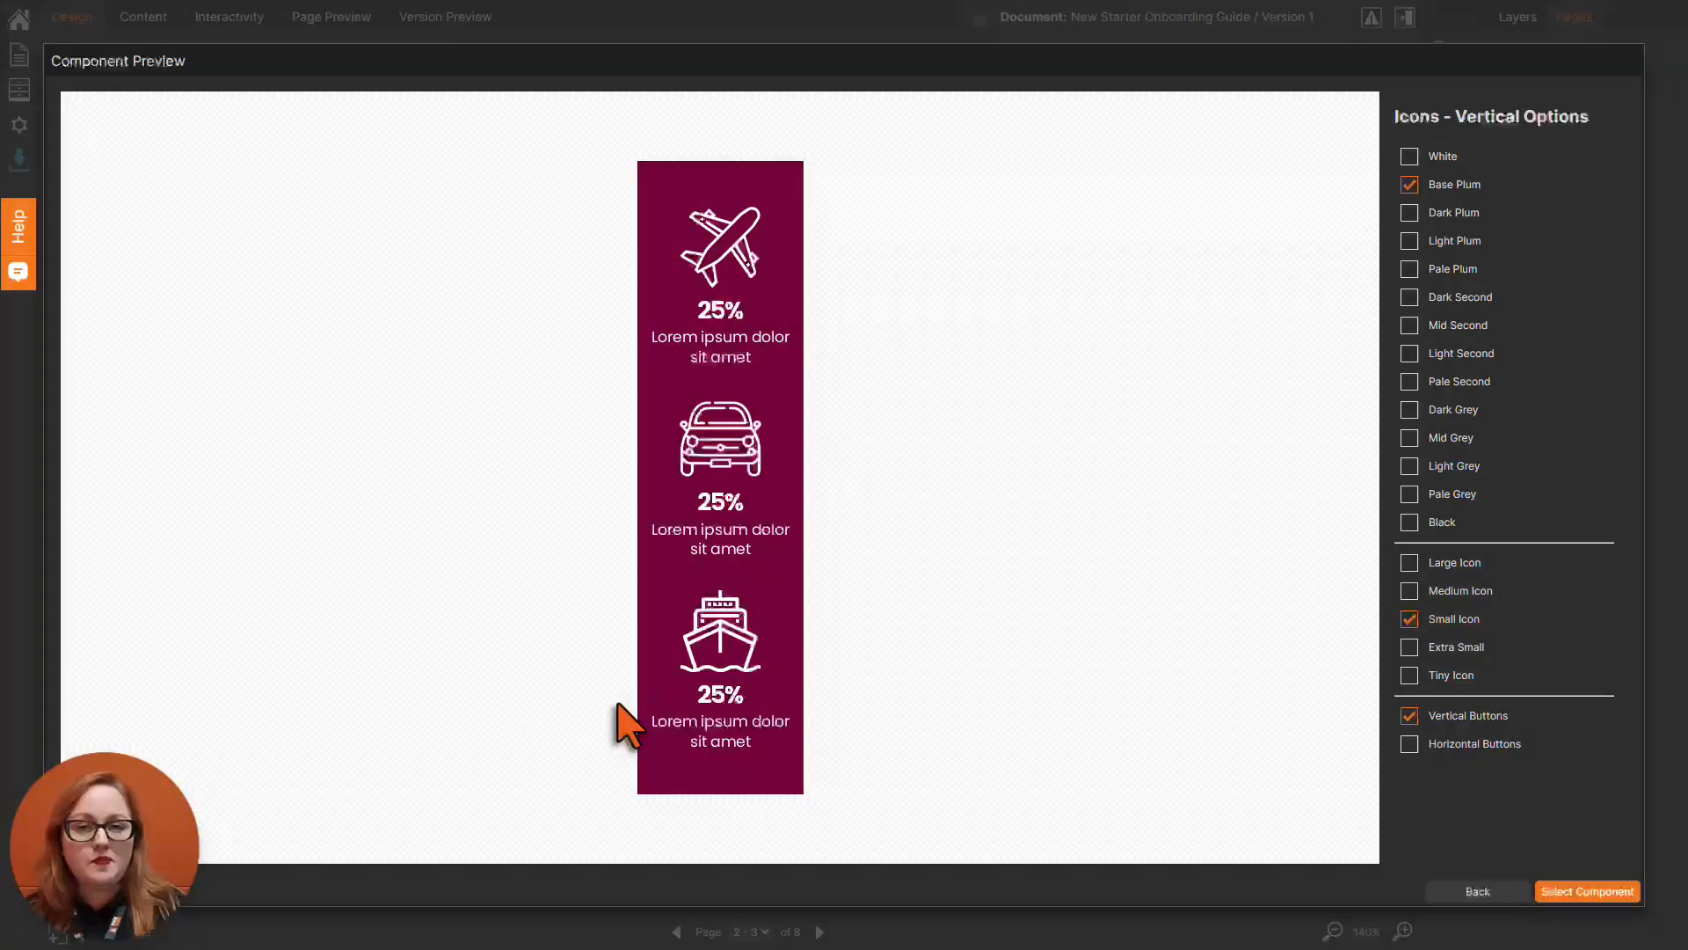
pyautogui.click(1419, 489)
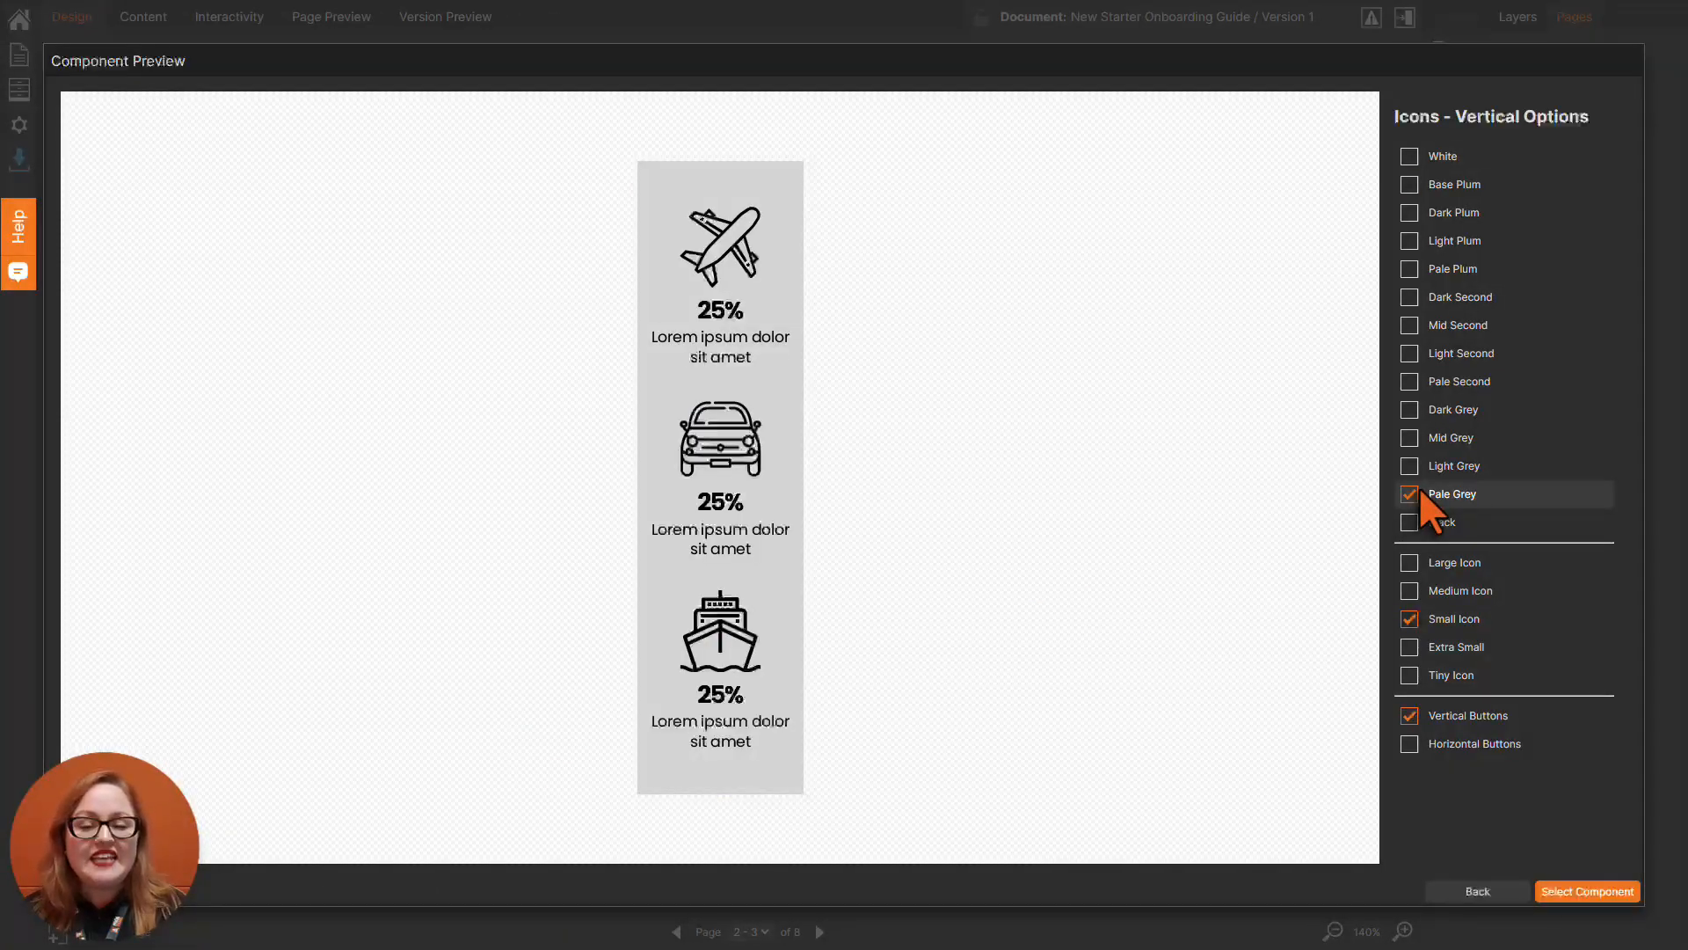
pyautogui.click(1613, 892)
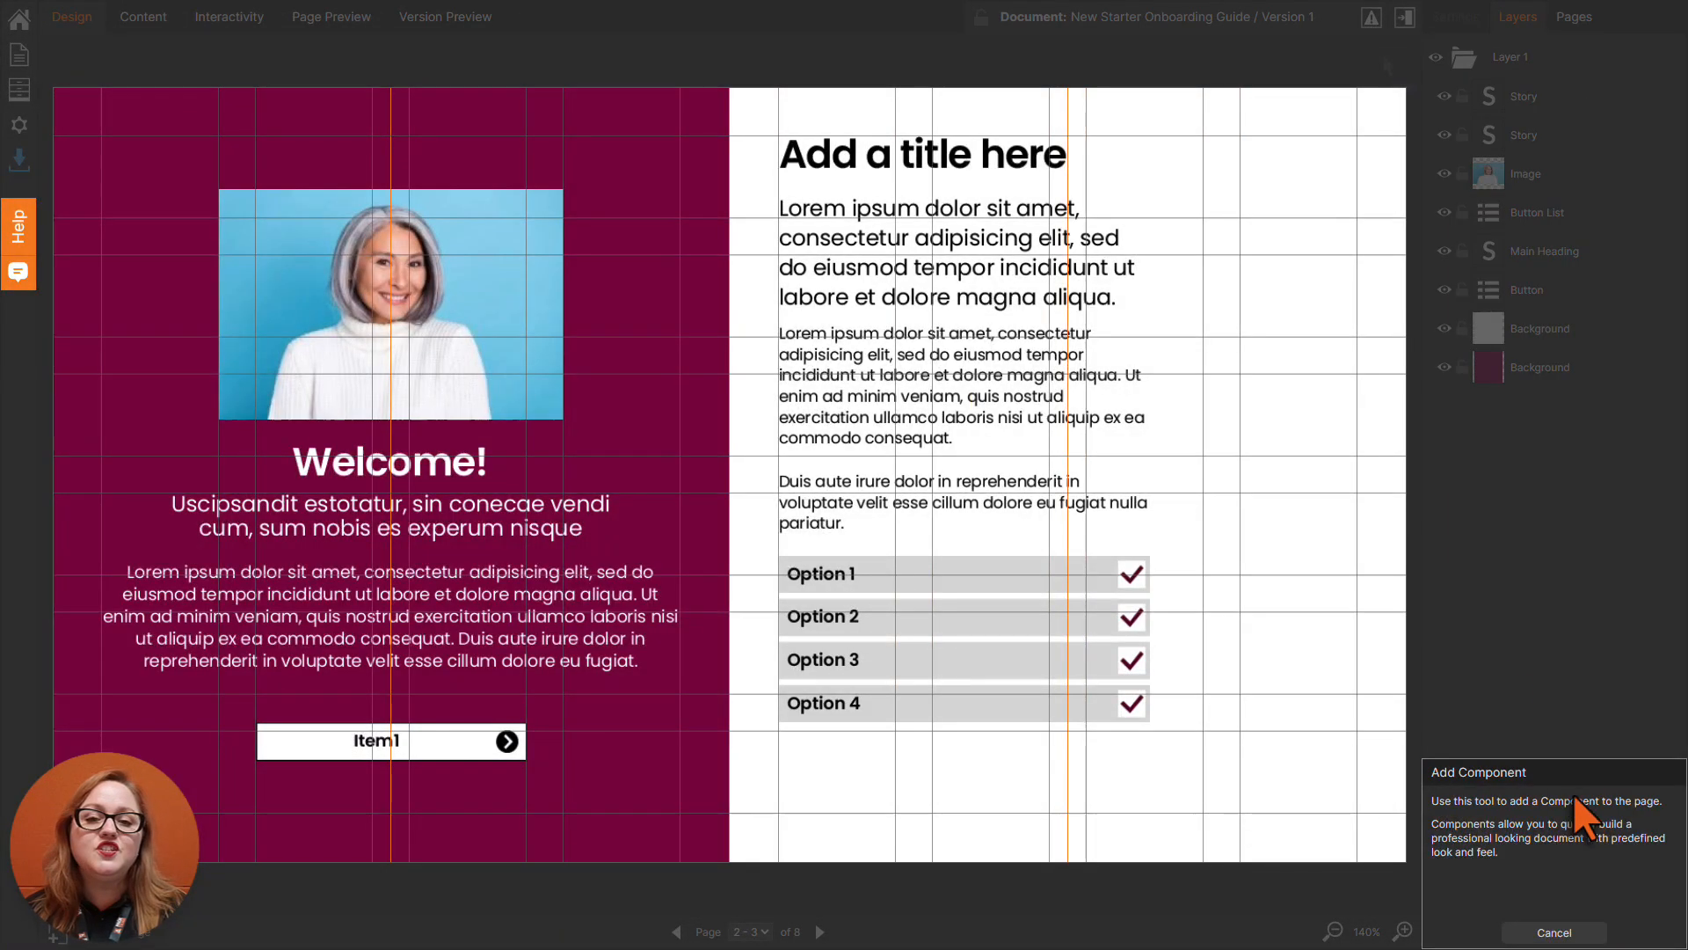
pyautogui.moveTo(1203, 87); pyautogui.dragTo(1398, 864)
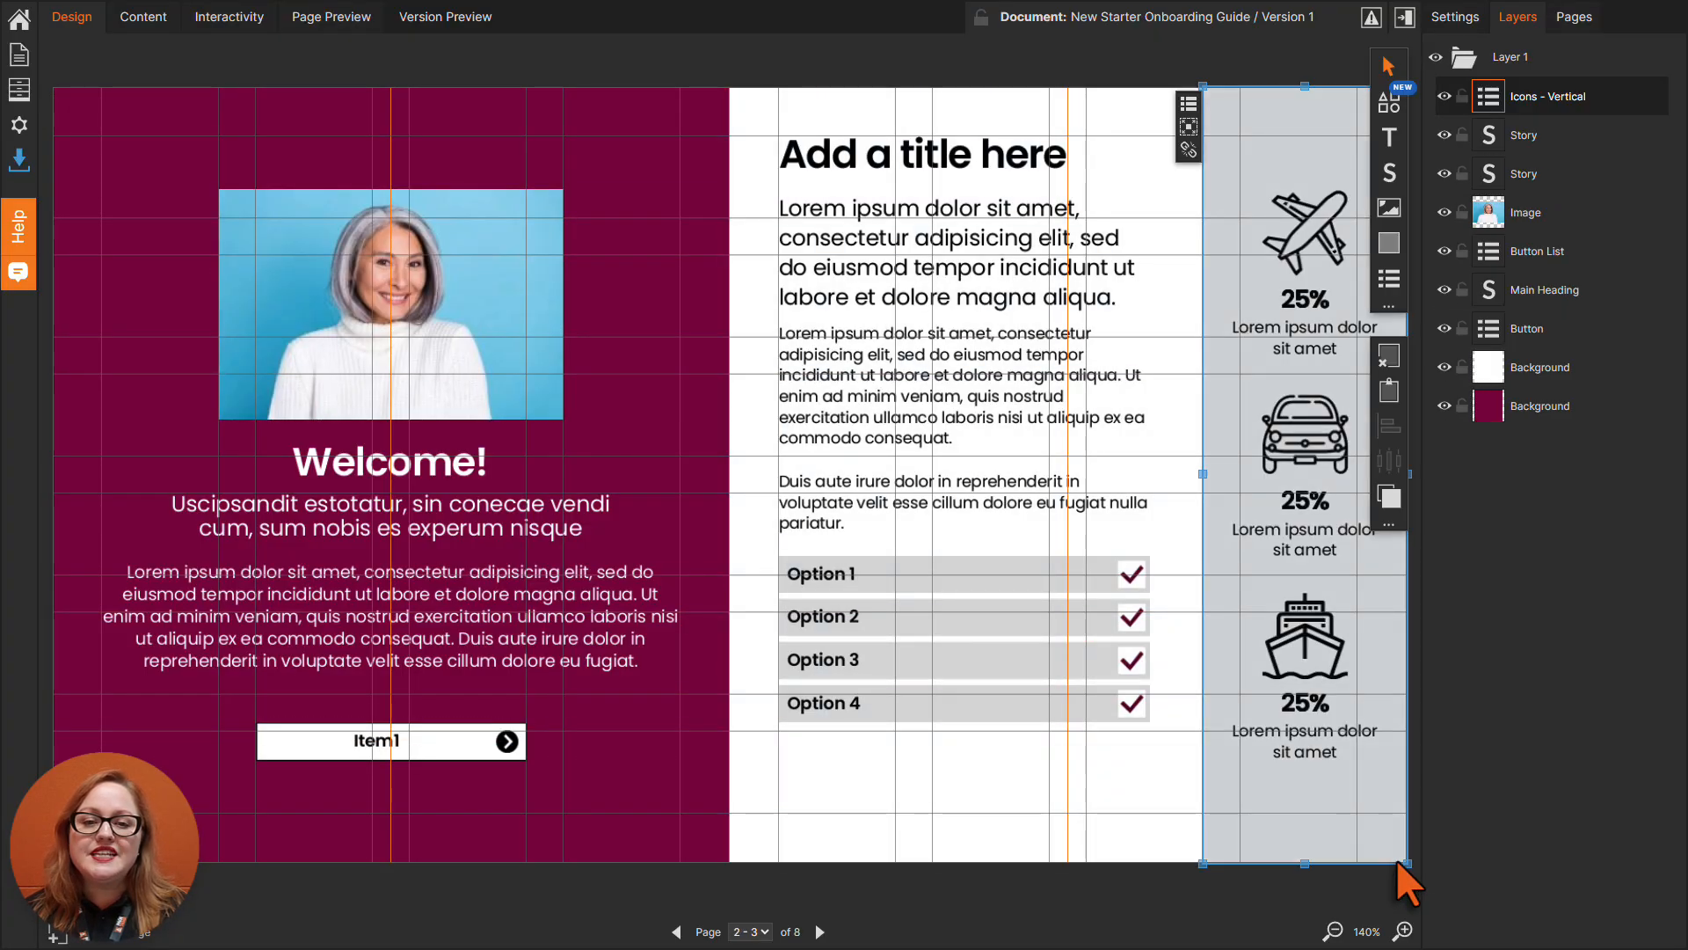
# - In the vertical icons list, set the plane item's headline to "Where?" and its body to the office's postal address
pyautogui.click(1328, 704)
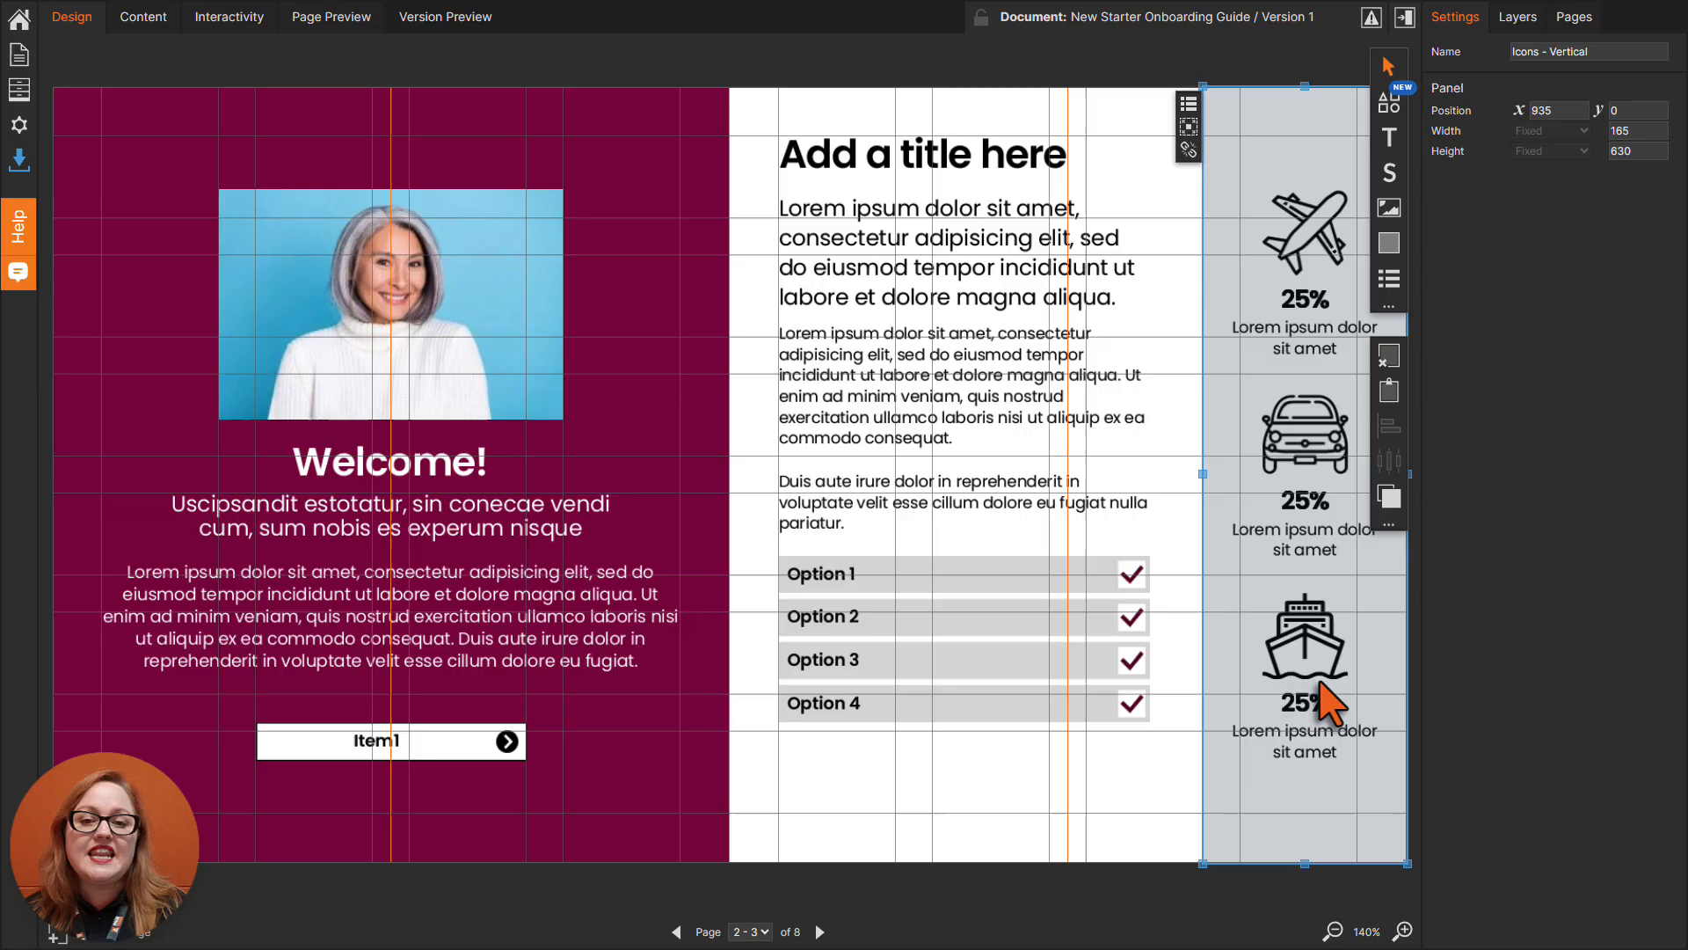
pyautogui.click(1189, 103)
pyautogui.click(961, 263)
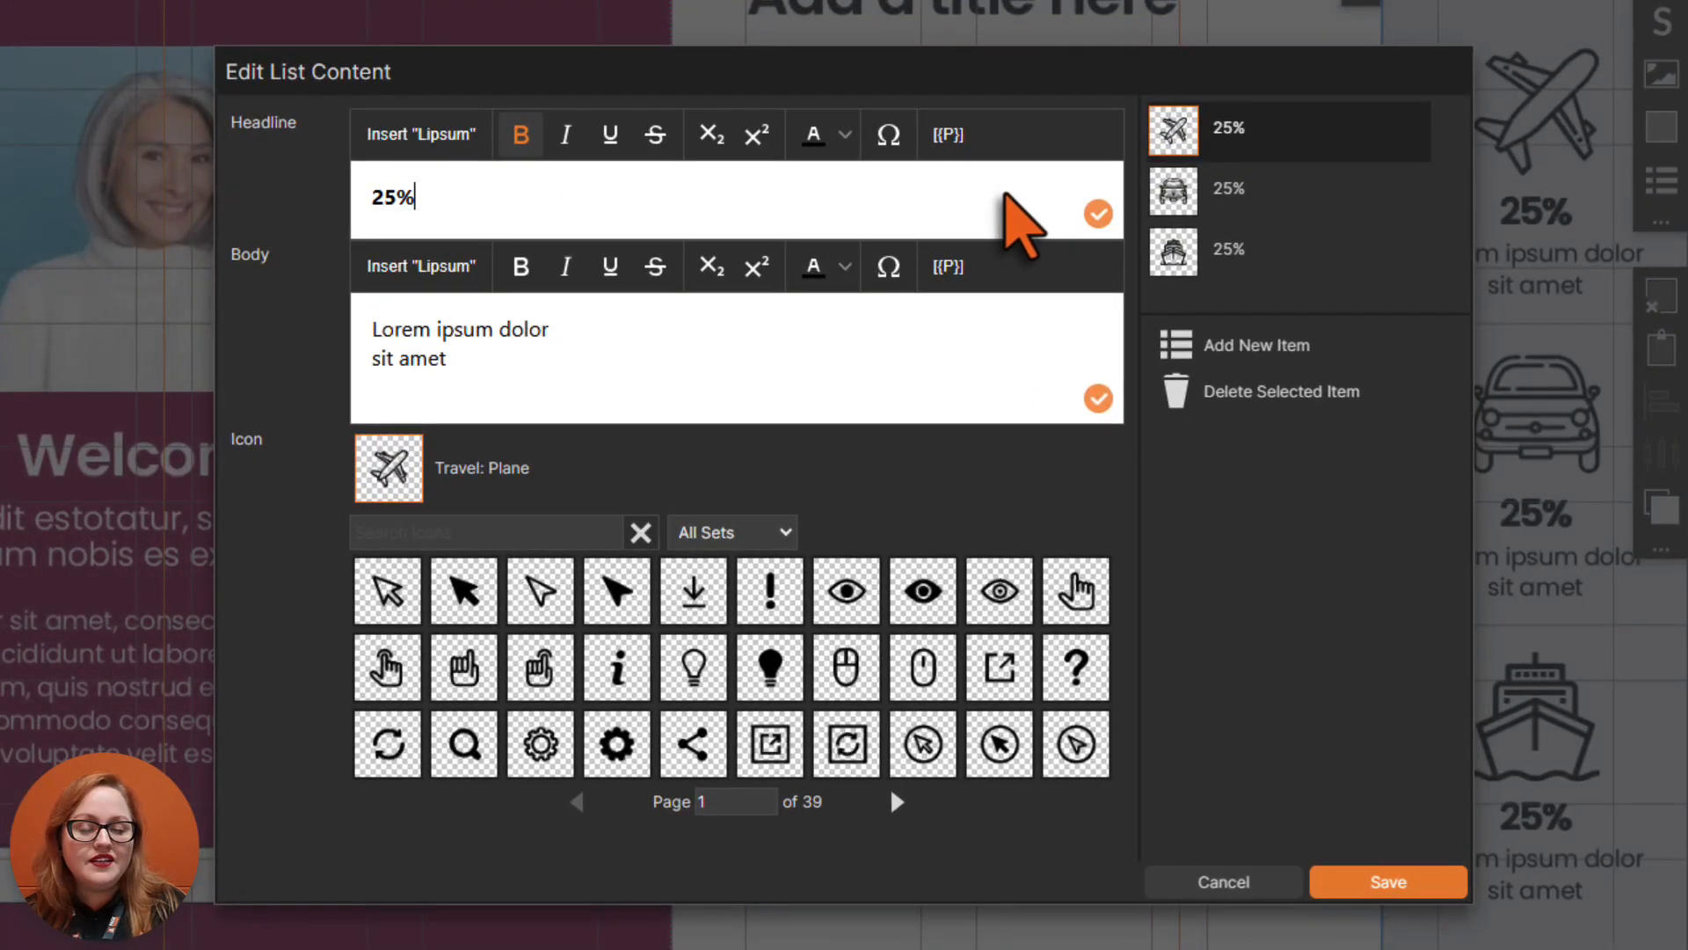
pyautogui.hotkey('ctrl', 'a')
pyautogui.write('Where?')
pyautogui.click(913, 378)
pyautogui.hotkey('ctrl', 'a')
pyautogui.write('8, Piccadilly Gardens, Manchester, M1 1RG')
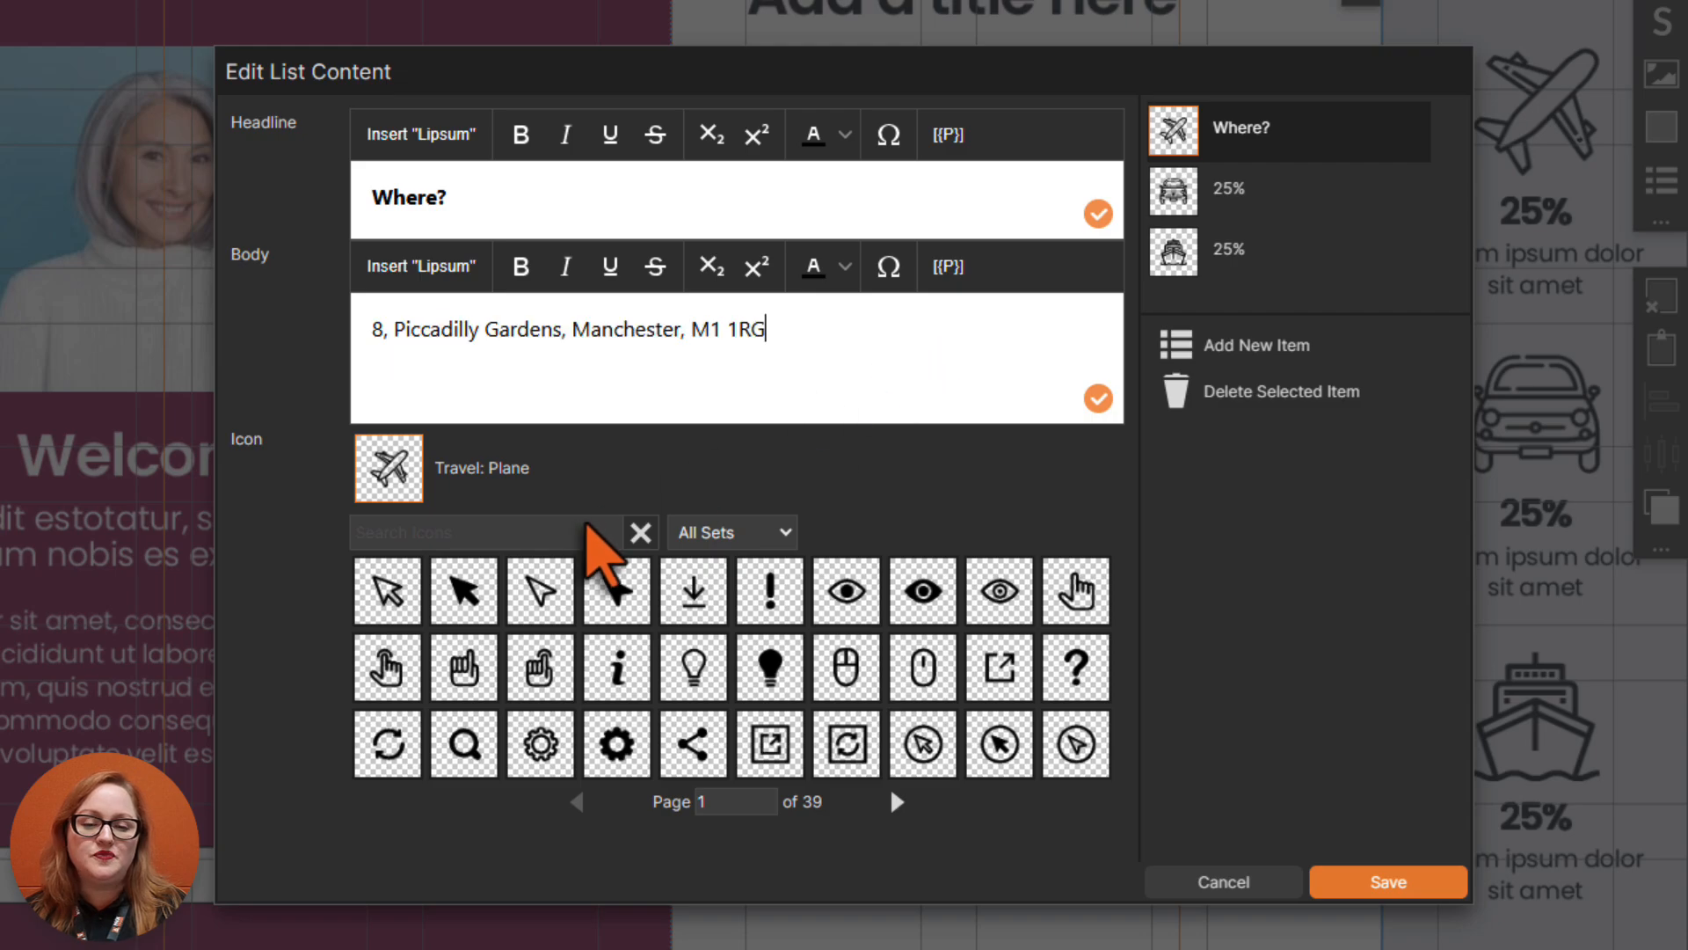
# - Replace the "Where?" item's icon with the plain outlined location pin, searching the icons for "pin"
pyautogui.click(586, 525)
pyautogui.write('pin')
pyautogui.click(694, 590)
# - Set the car item's headline to "Who?" and its body to "Your Manager"
pyautogui.click(1179, 188)
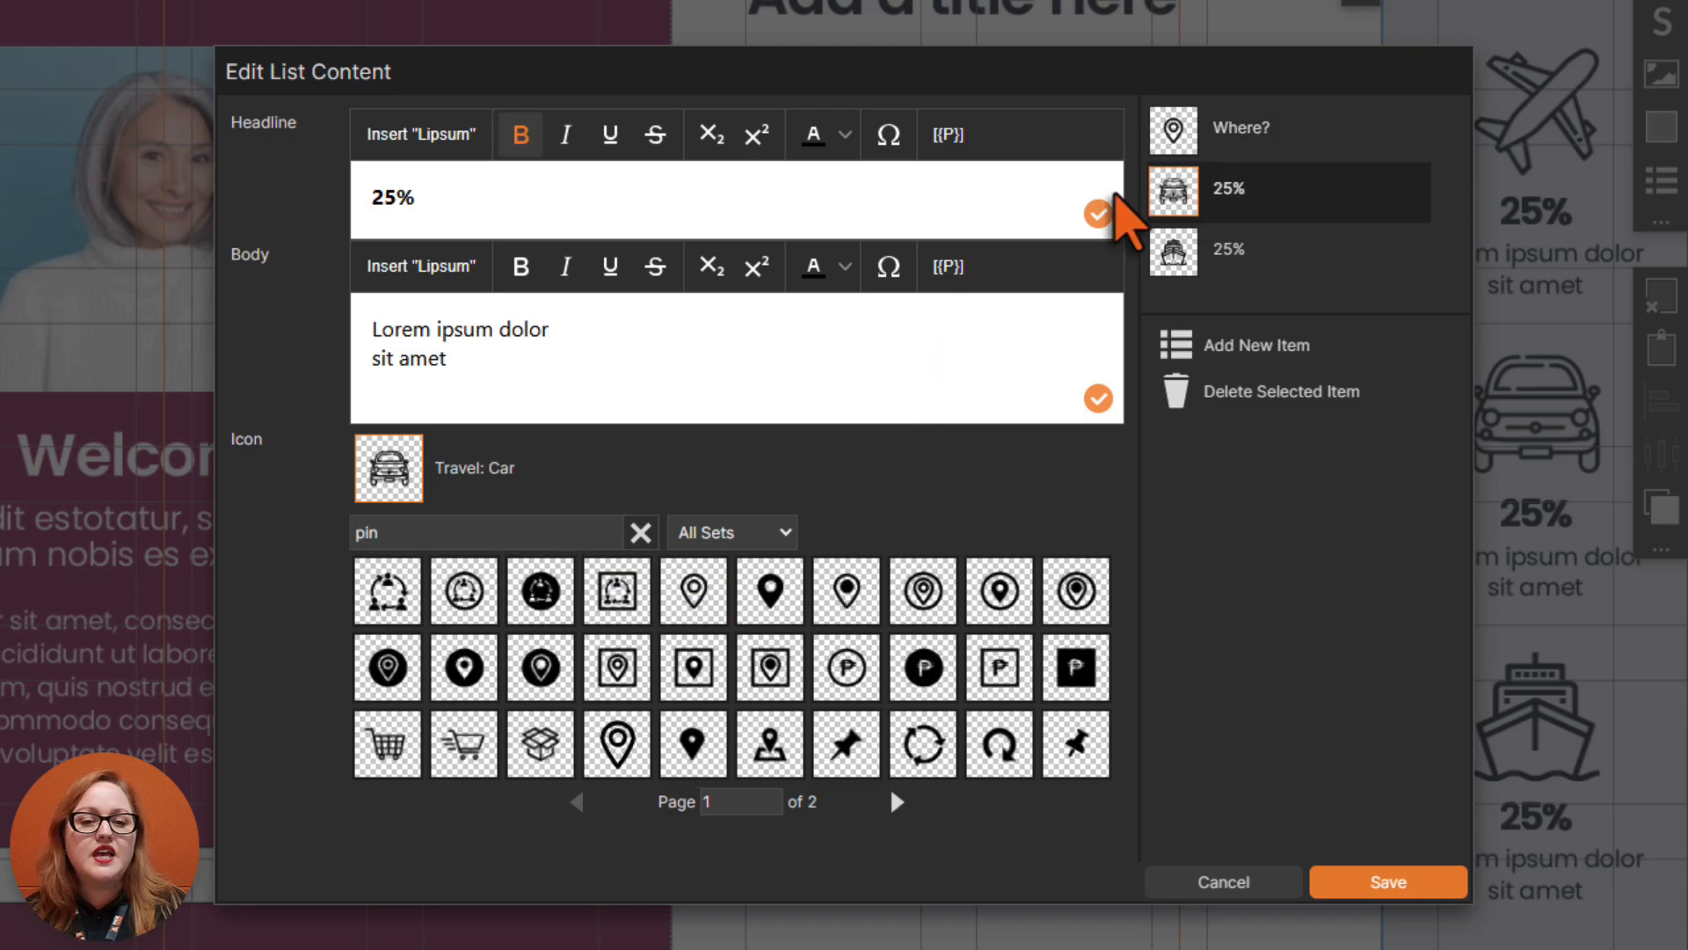
pyautogui.click(1047, 222)
pyautogui.hotkey('ctrl', 'a')
pyautogui.write('Who?')
pyautogui.click(1028, 338)
pyautogui.hotkey('ctrl', 'a')
pyautogui.write('Your Manager')
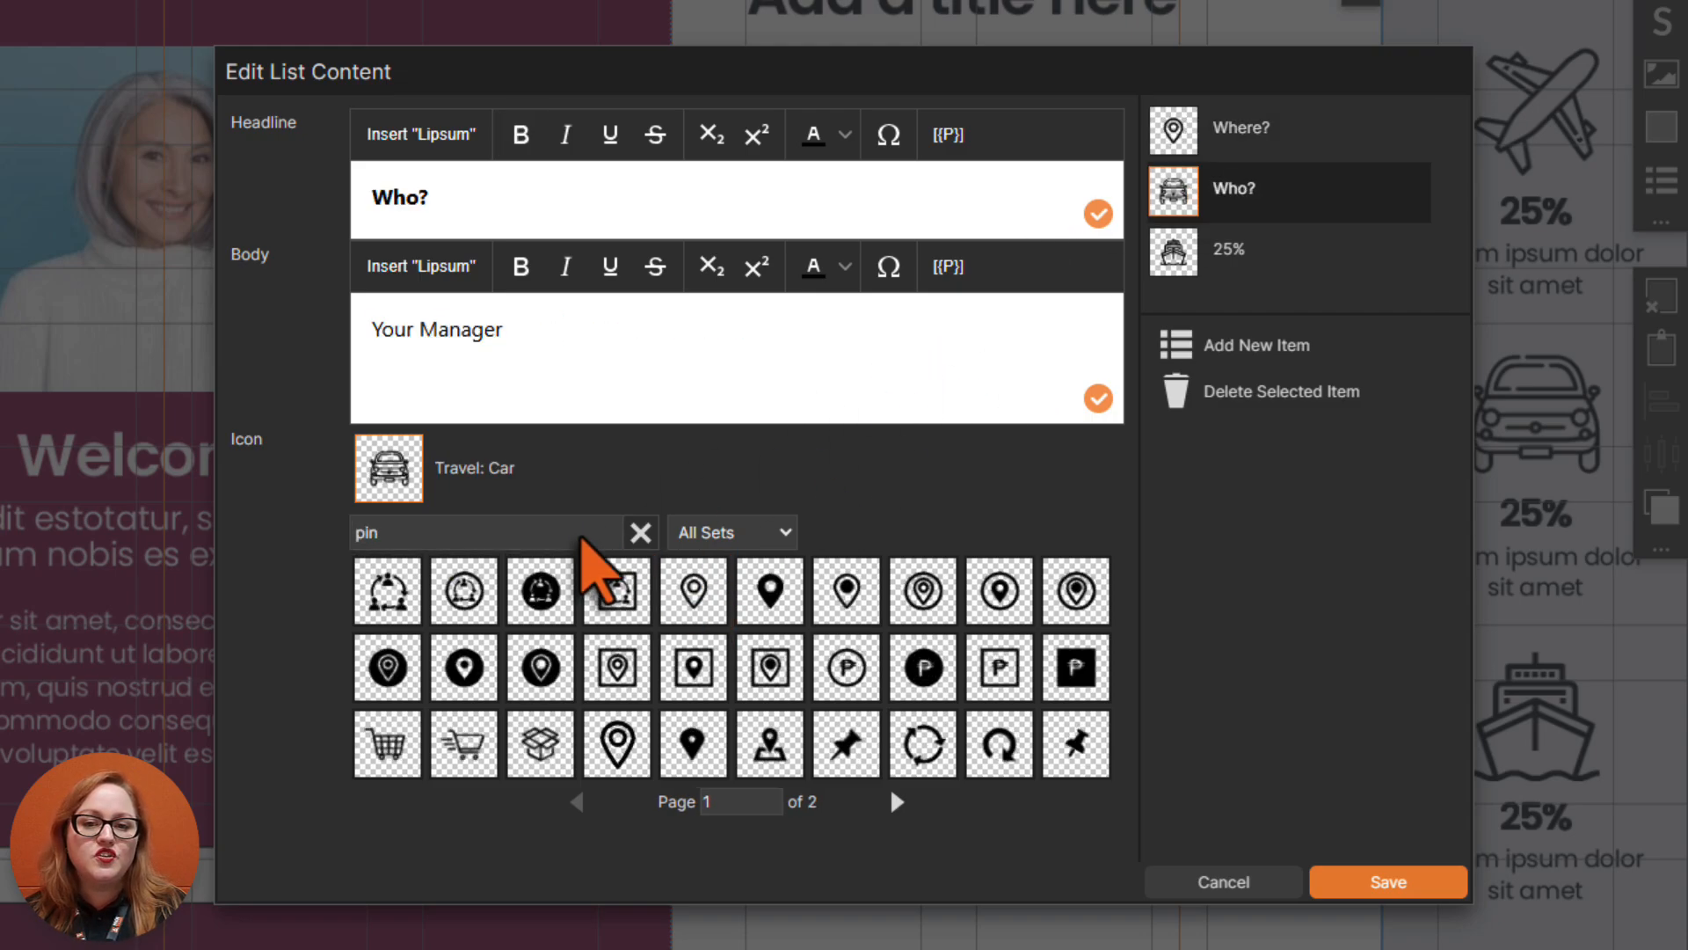
# - Replace the "Who?" item's icon with the outlined Contact: Person icon, searching the icons for "person"
pyautogui.click(580, 533)
pyautogui.hotkey('ctrl', 'a')
pyautogui.write('person')
pyautogui.click(693, 590)
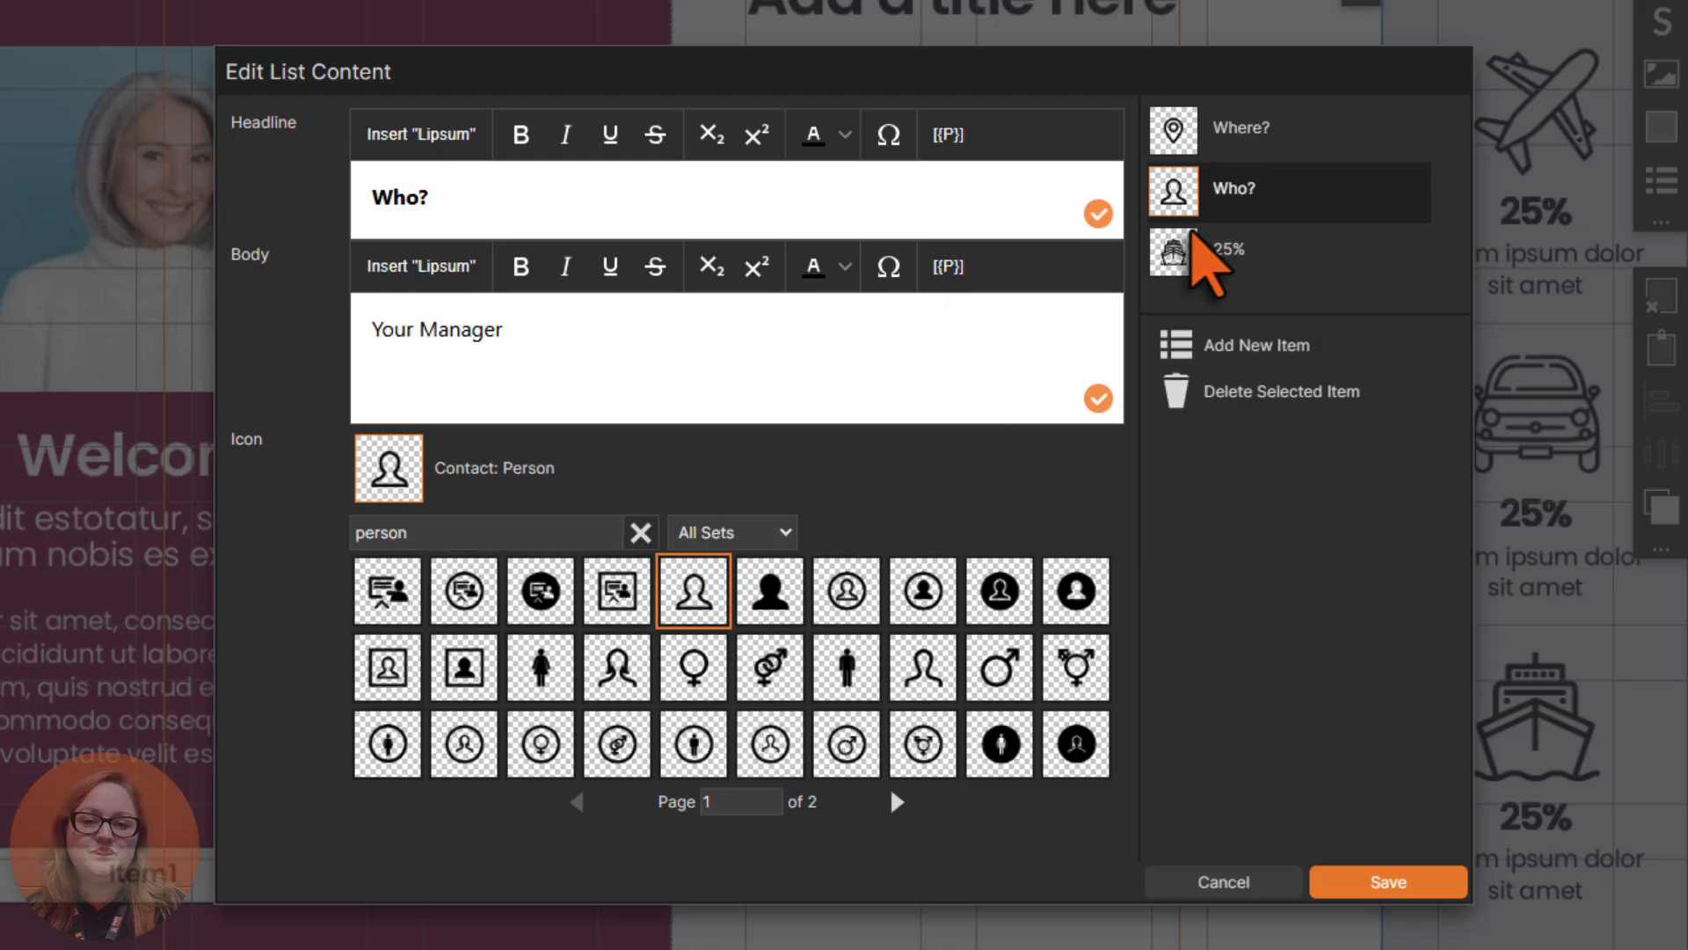
# - Set the boat item's headline to "What?" and its body to "Laptop, login details, and ID (if required)"
pyautogui.click(1178, 249)
pyautogui.hotkey('ctrl', 'a')
pyautogui.write('What?')
pyautogui.click(961, 378)
pyautogui.hotkey('ctrl', 'a')
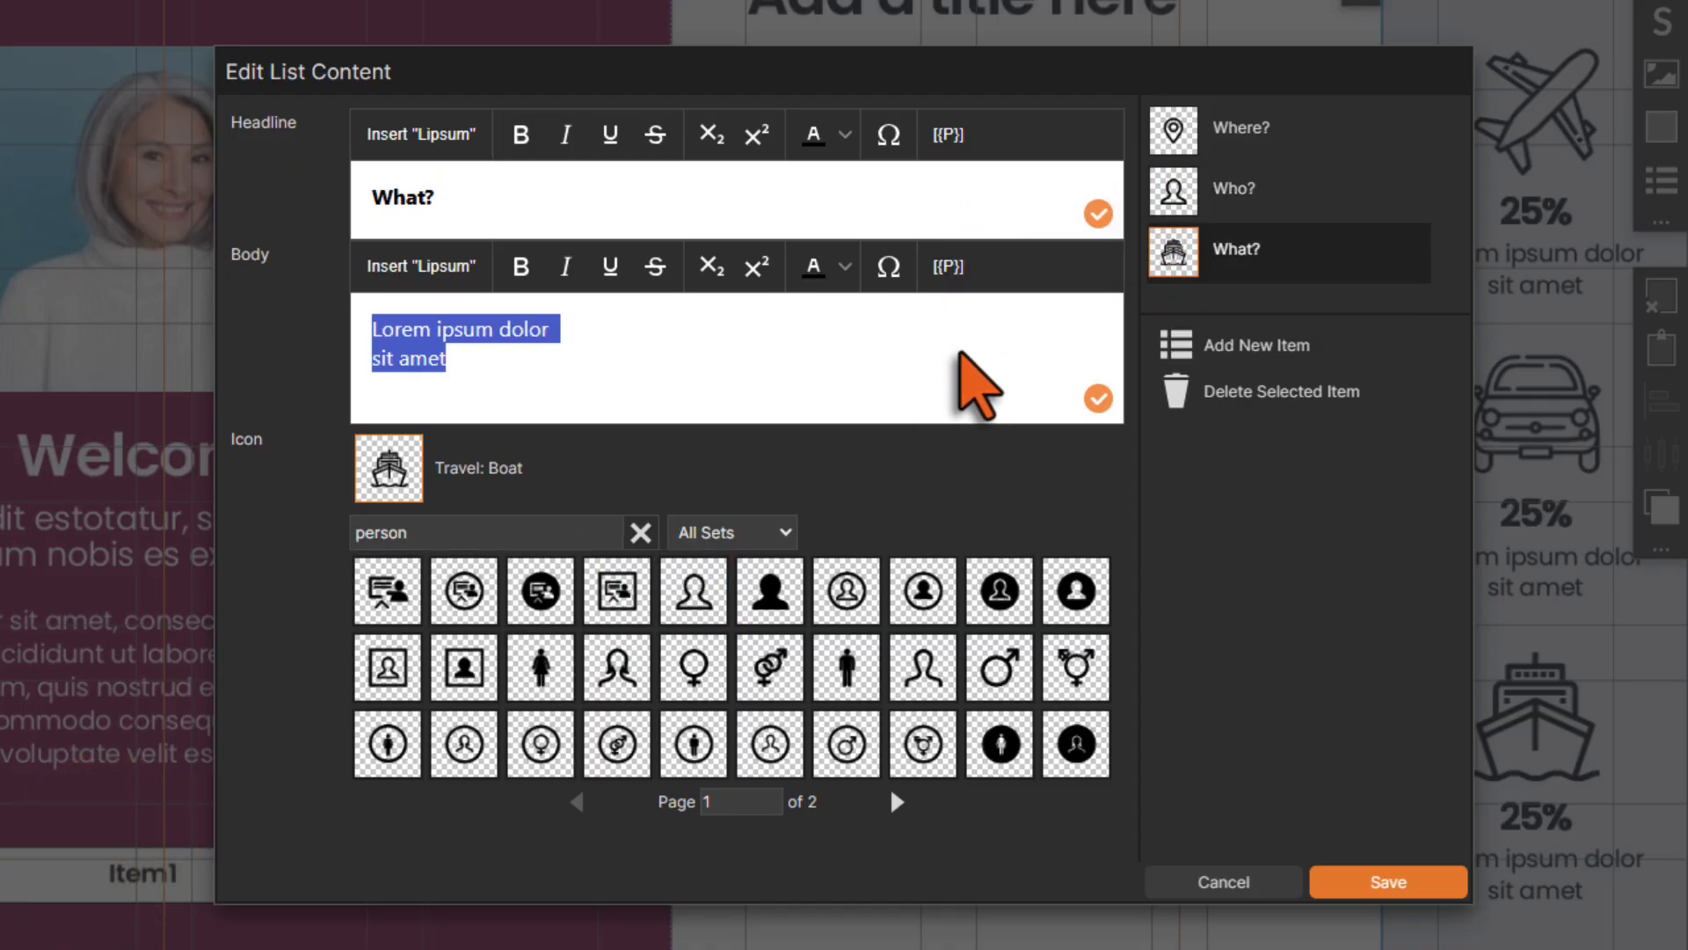
pyautogui.write('Laptop, login details, and ID (if required)')
# - Replace the "What?" item's icon with the plain Office: Bag briefcase, searching the icons for "case", and save the list content
pyautogui.click(576, 531)
pyautogui.press('BackSpace')
pyautogui.press('BackSpace')
pyautogui.press('BackSpace')
pyautogui.press('BackSpace')
pyautogui.press('BackSpace')
pyautogui.press('BackSpace')
pyautogui.write('case')
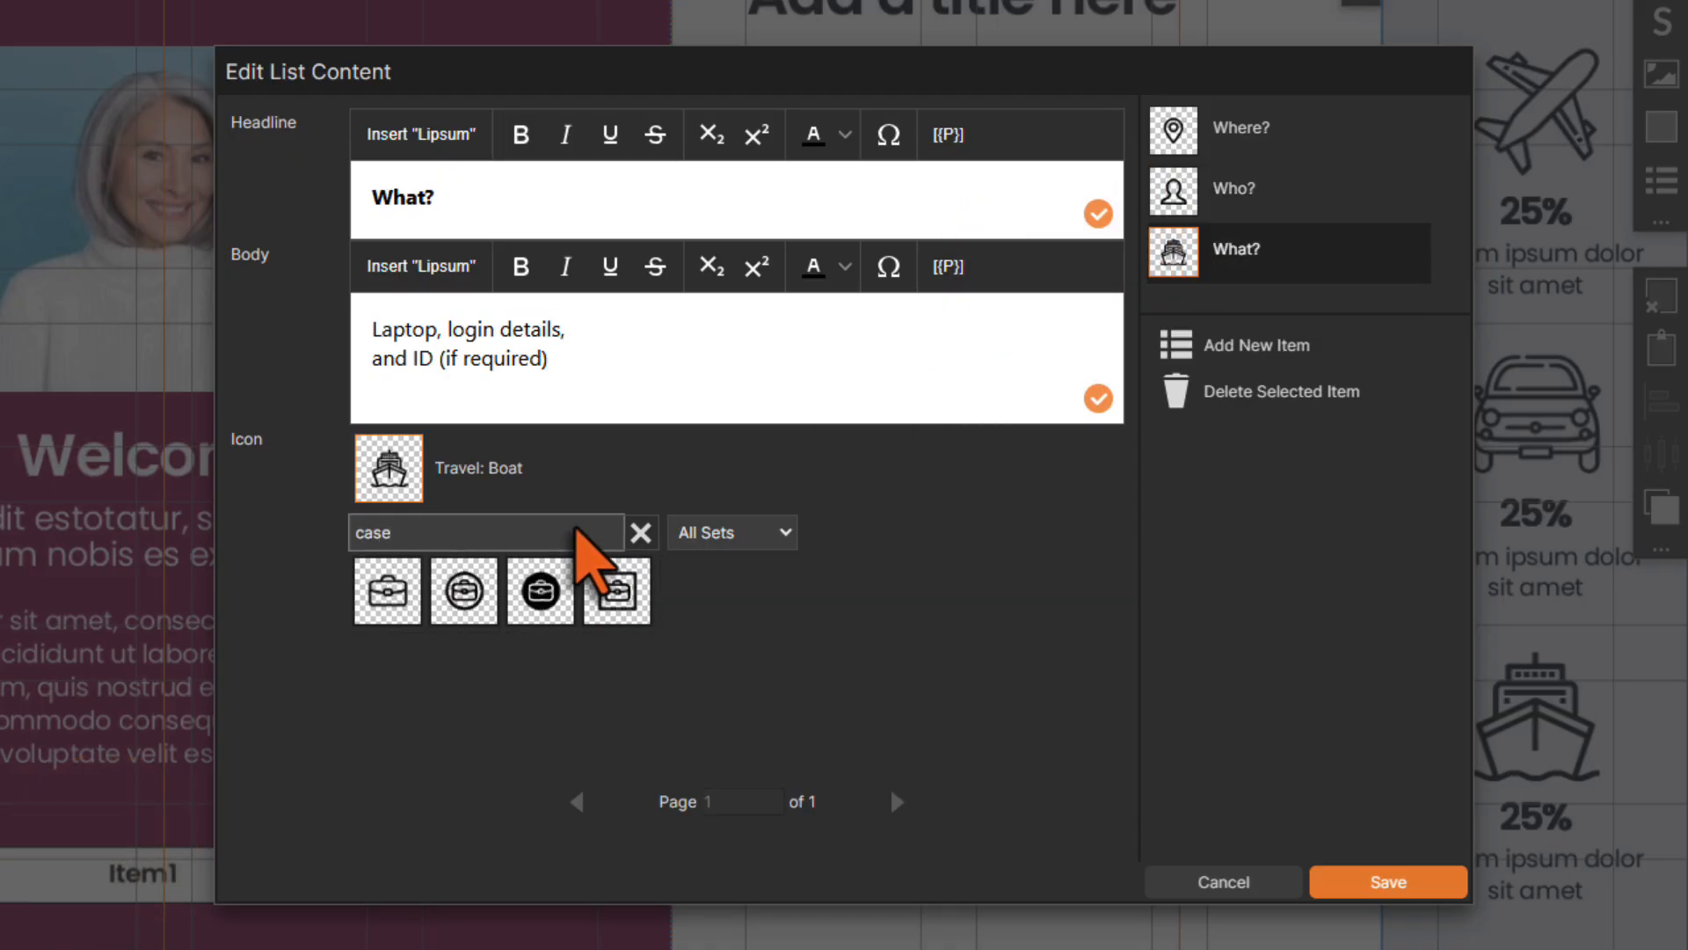
pyautogui.click(378, 605)
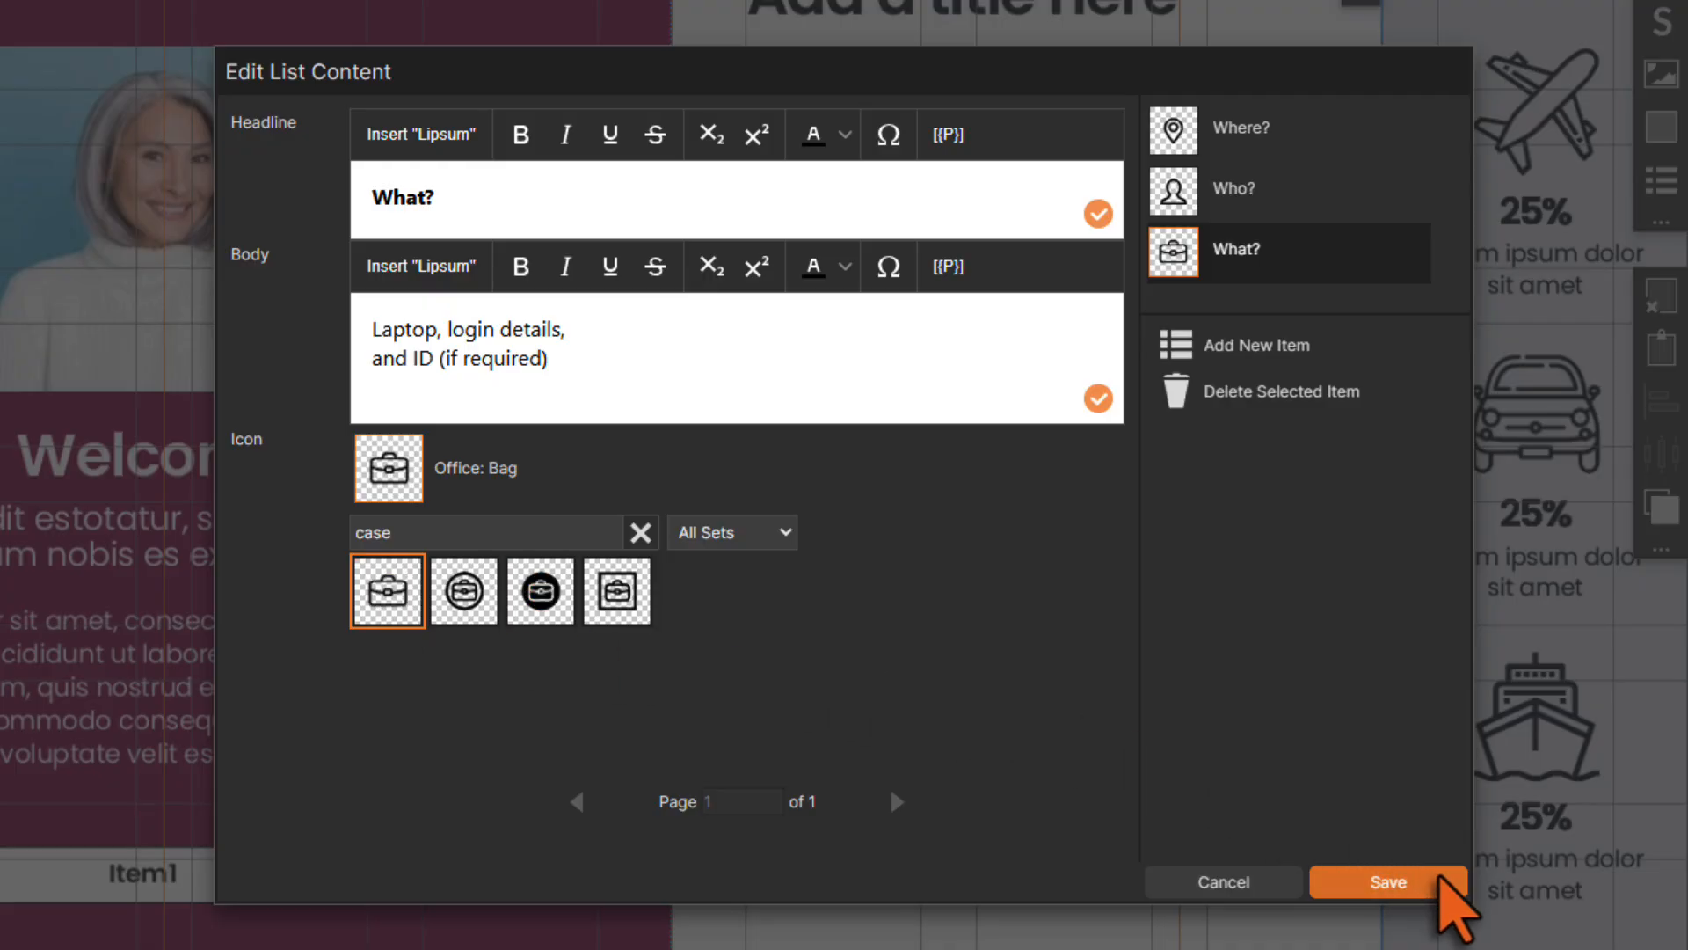
pyautogui.click(1436, 879)
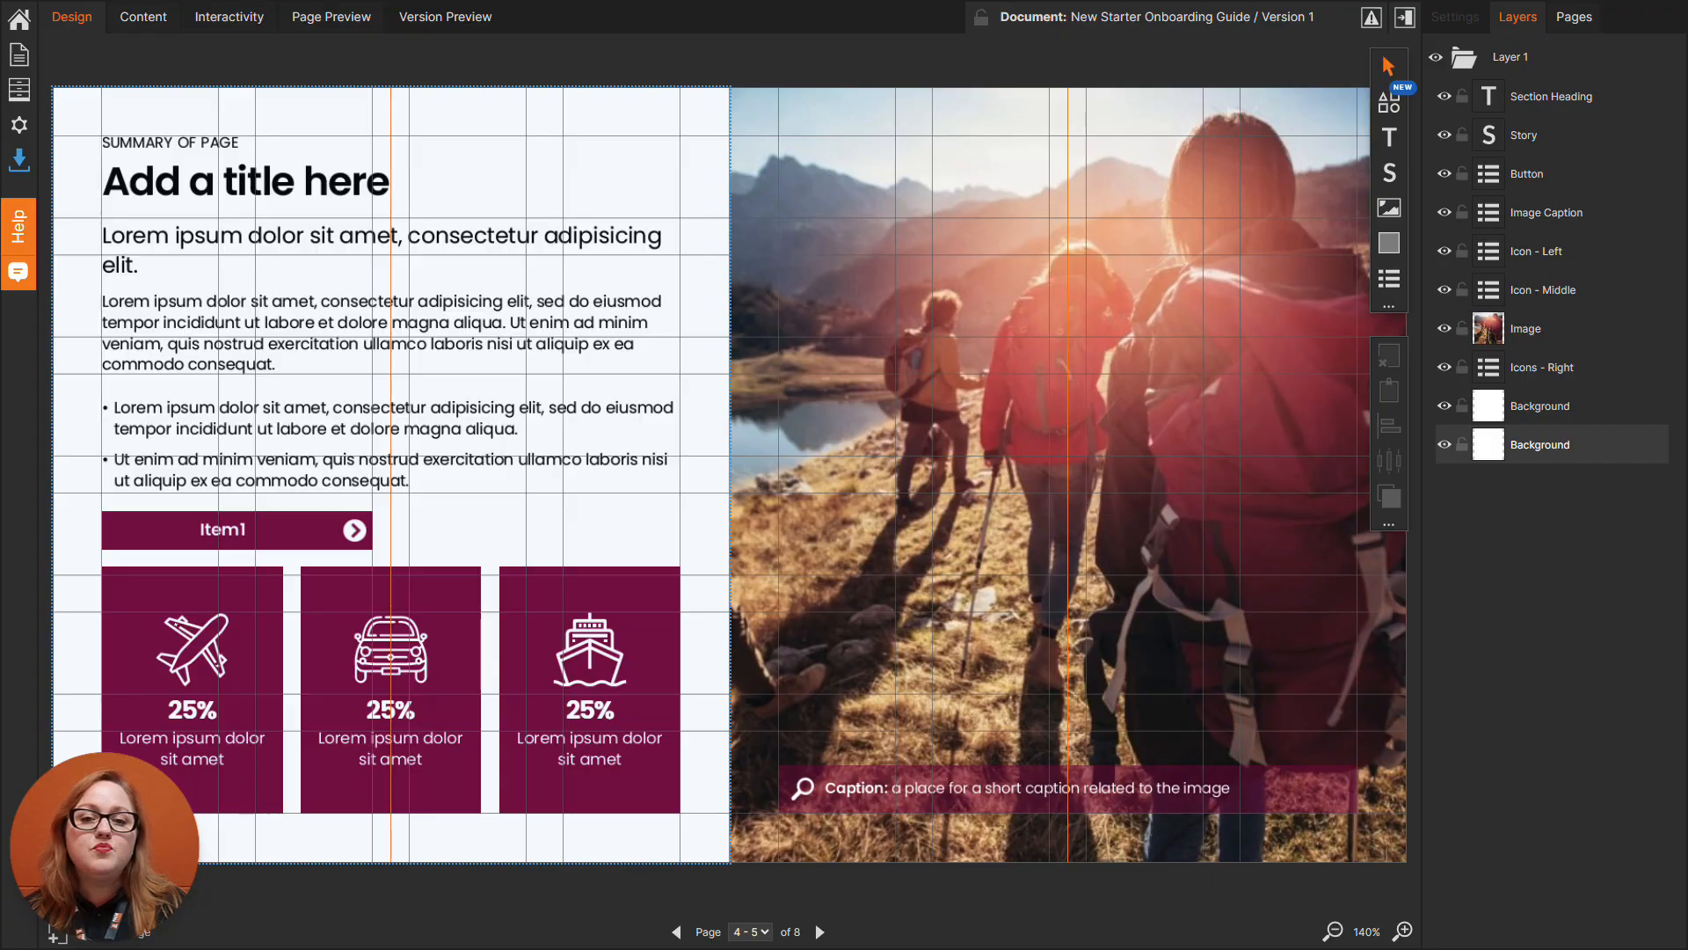
# - On spread 4-5, recolour the plane icon panel to Dark Plum and the boat icon panel to Light Plum
pyautogui.click(73, 813)
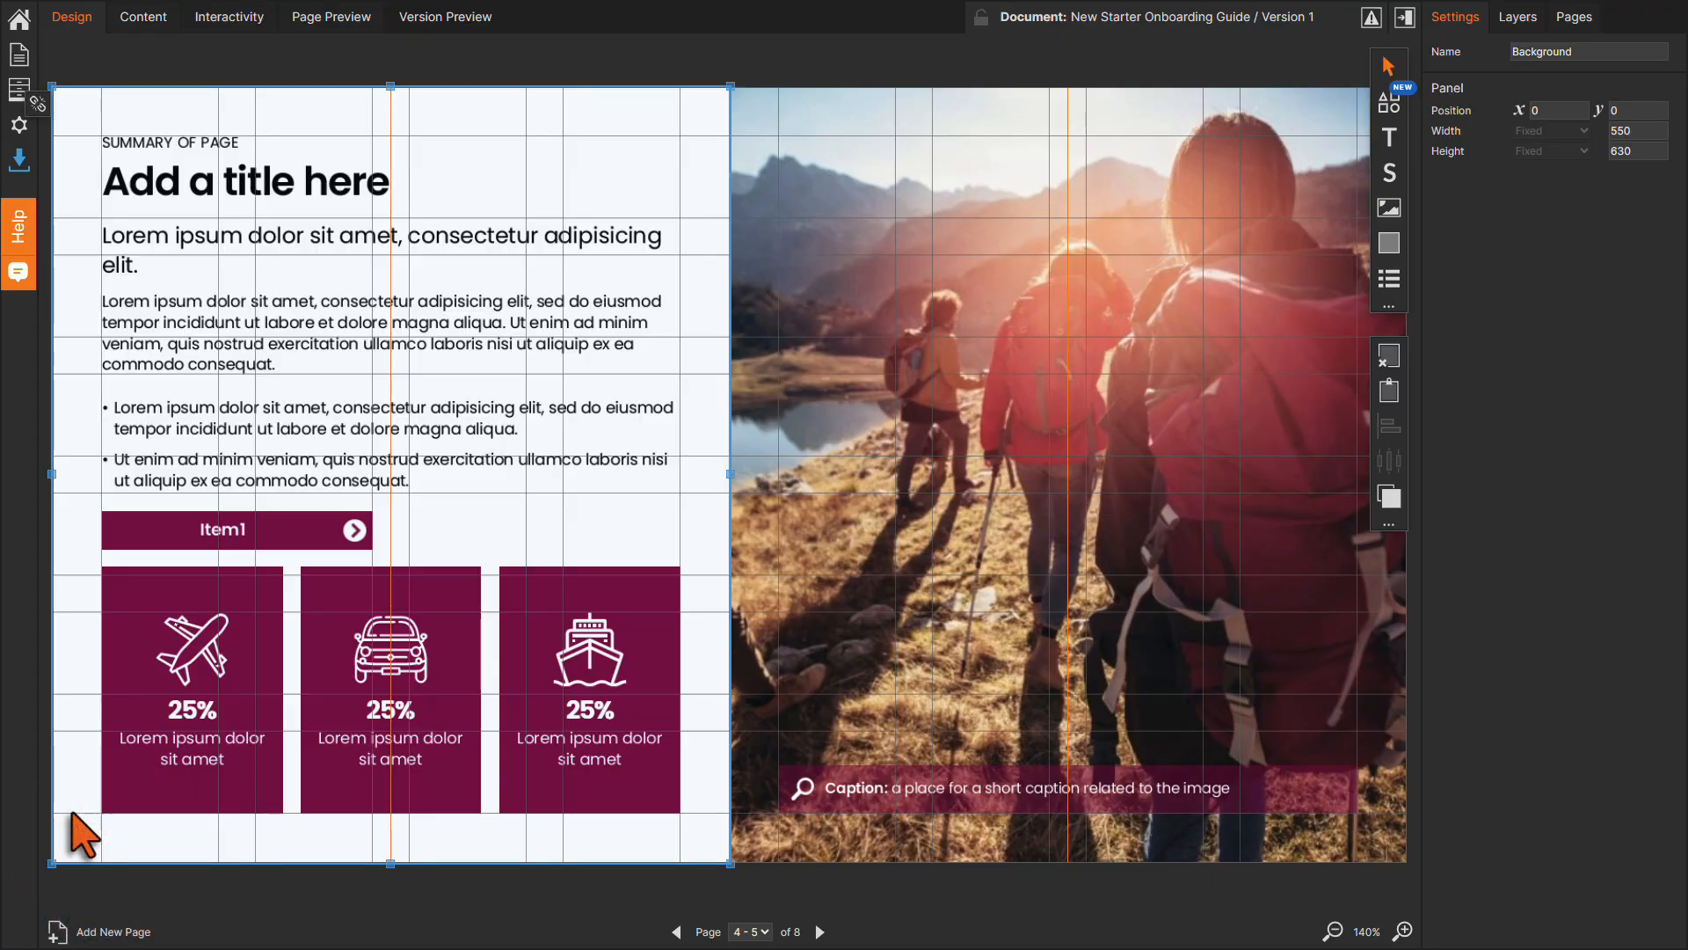
pyautogui.rightClick(128, 788)
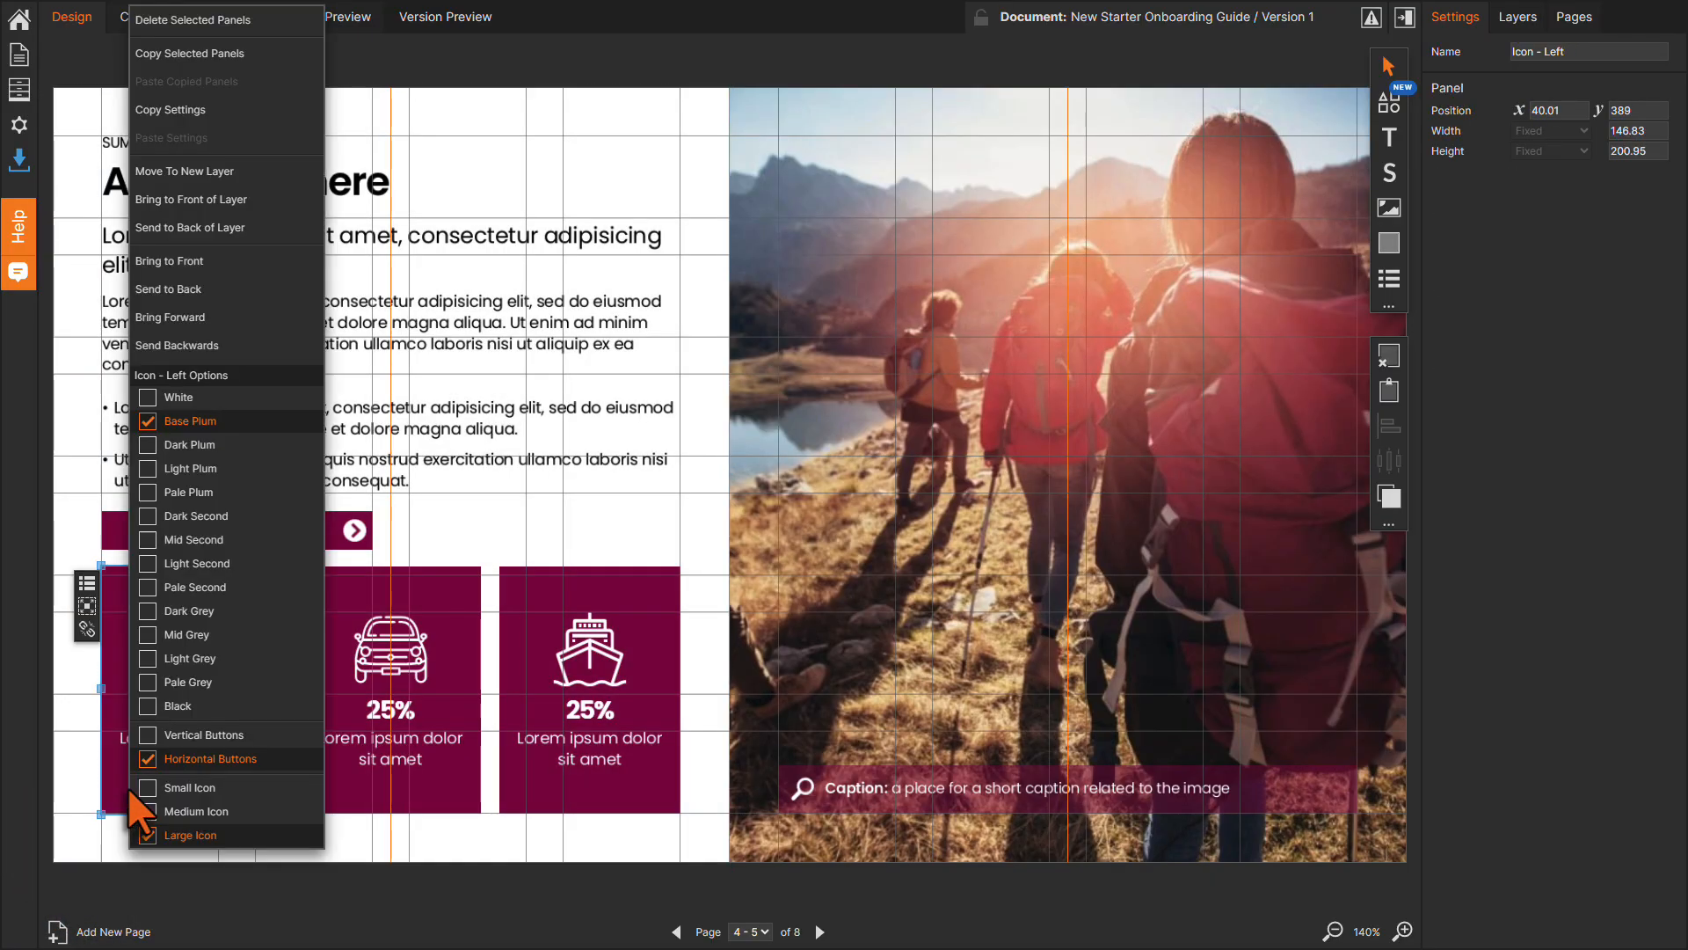
pyautogui.click(174, 450)
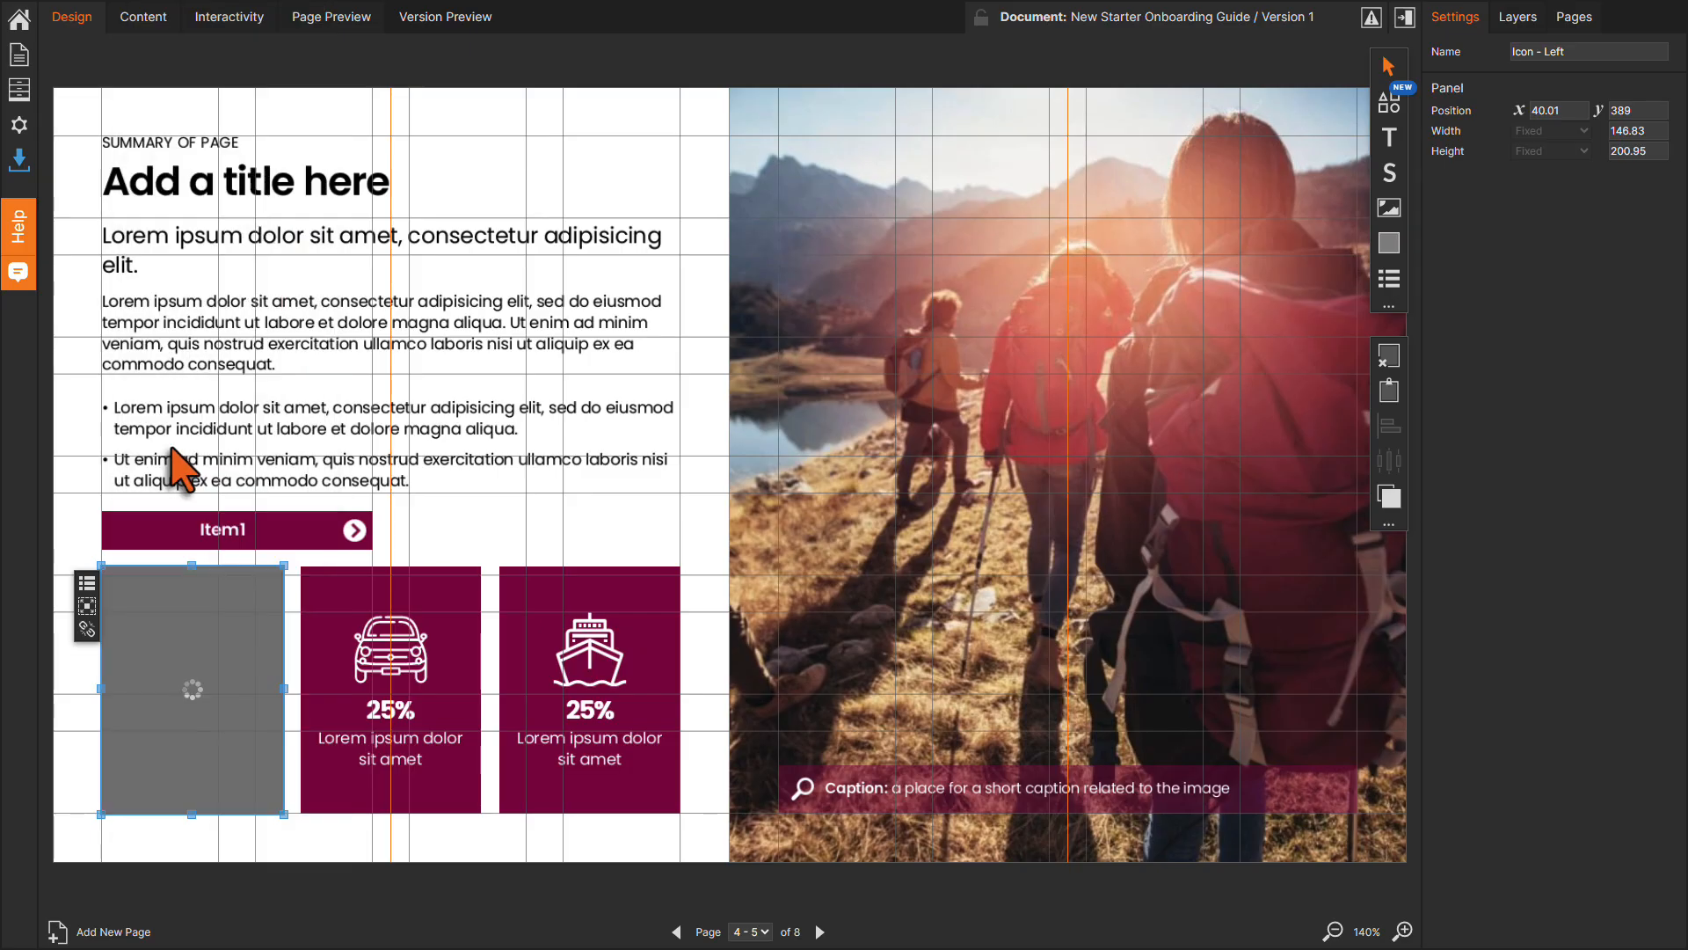
pyautogui.rightClick(557, 787)
pyautogui.click(471, 468)
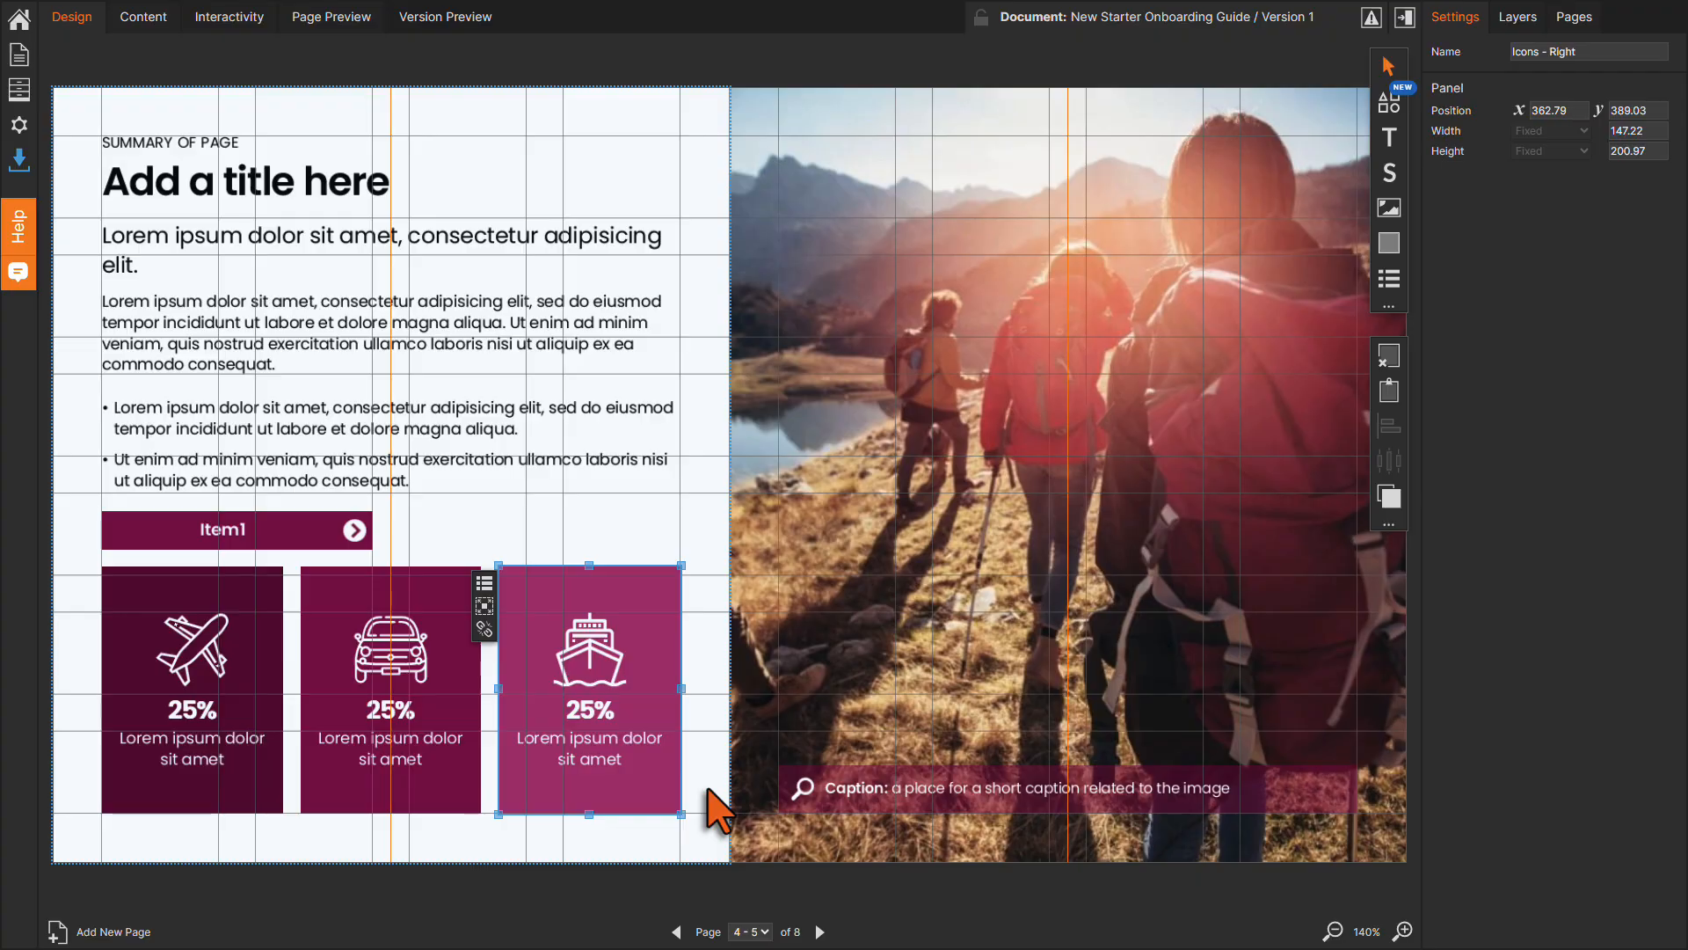
# - Add a 550 × 40 image panel at X 0, Y 590 along the white page's bottom edge, filled with the orange-to-plum wave image
pyautogui.click(1390, 207)
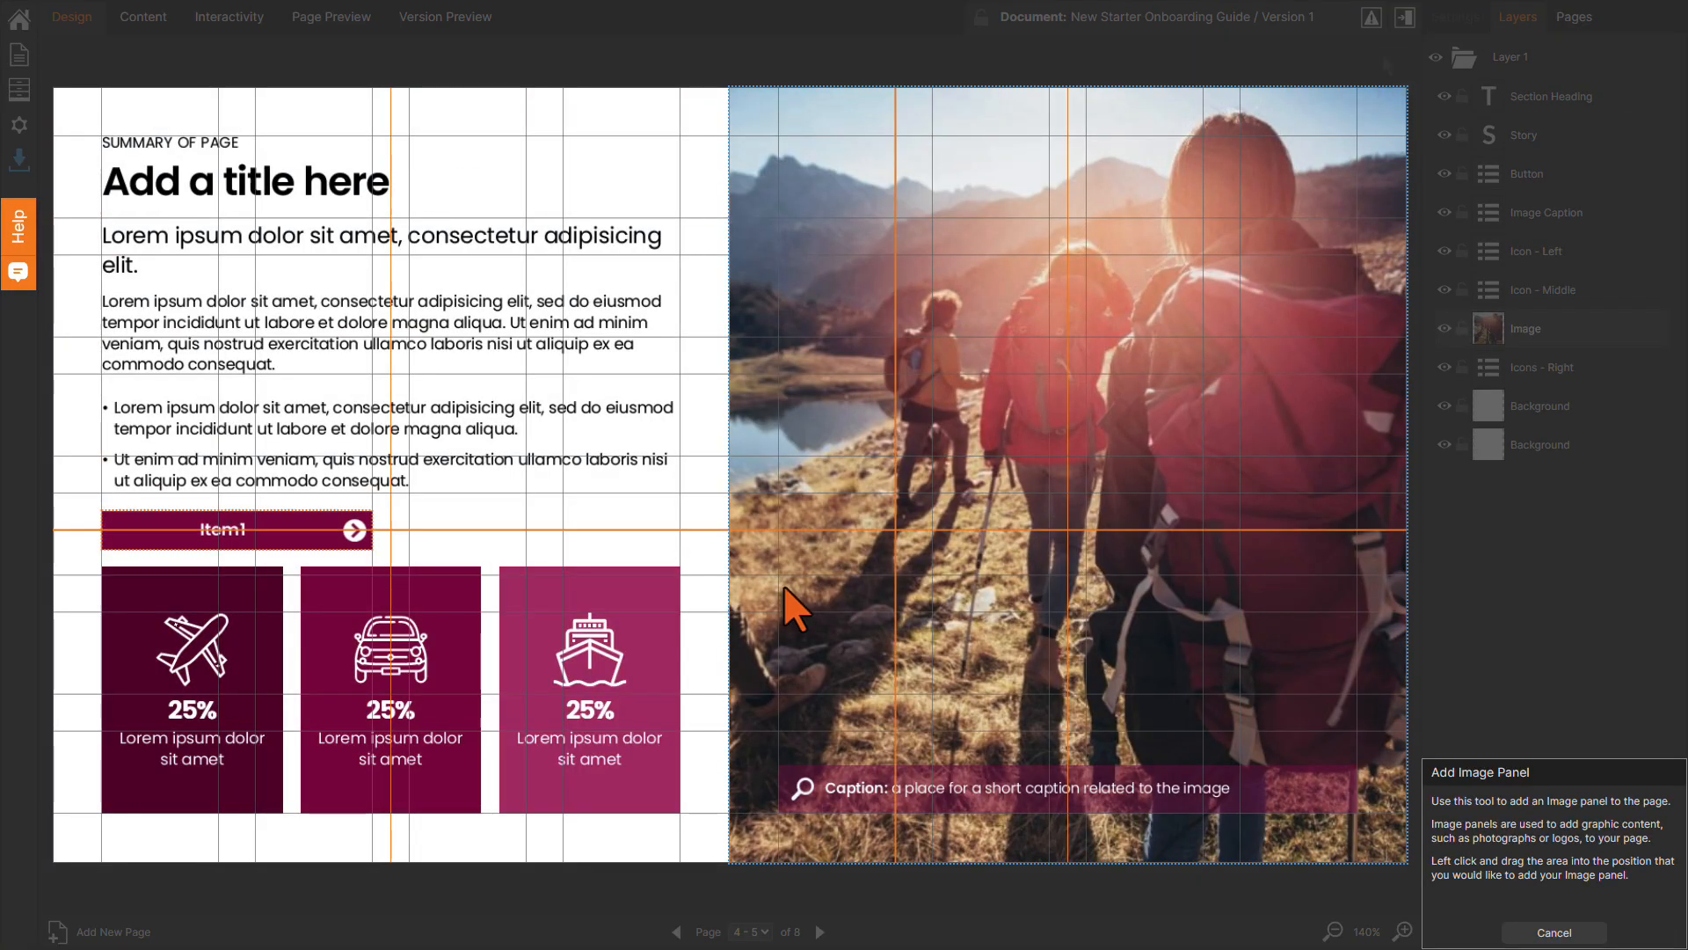
pyautogui.moveTo(54, 833); pyautogui.dragTo(717, 861)
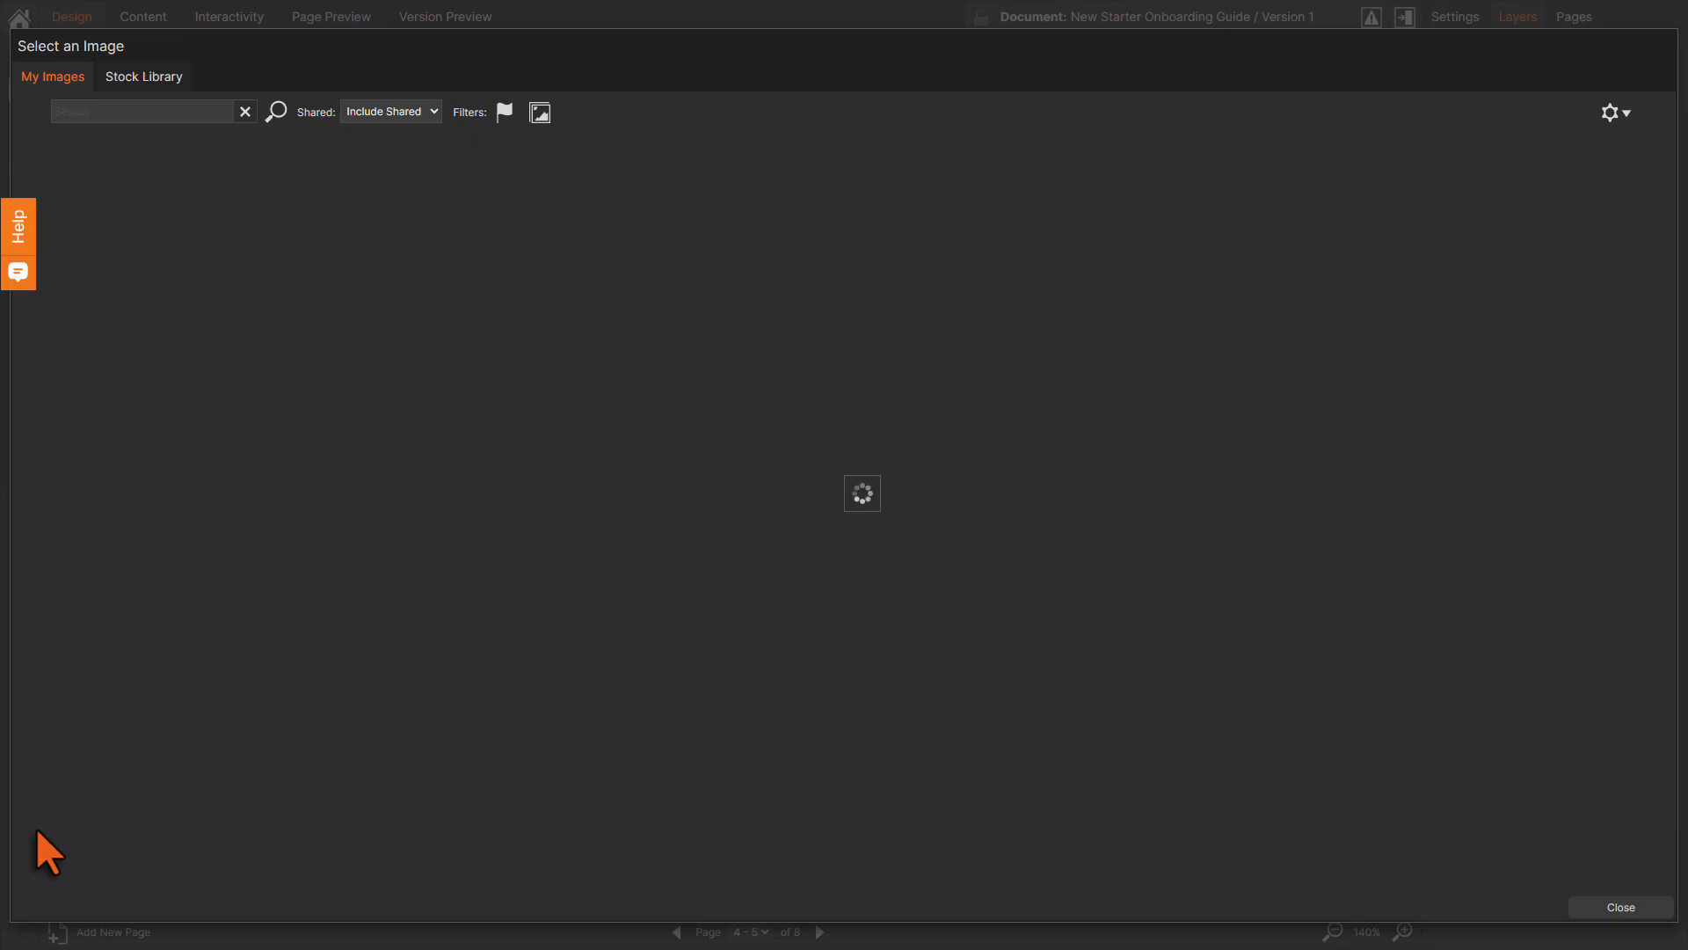
pyautogui.click(127, 262)
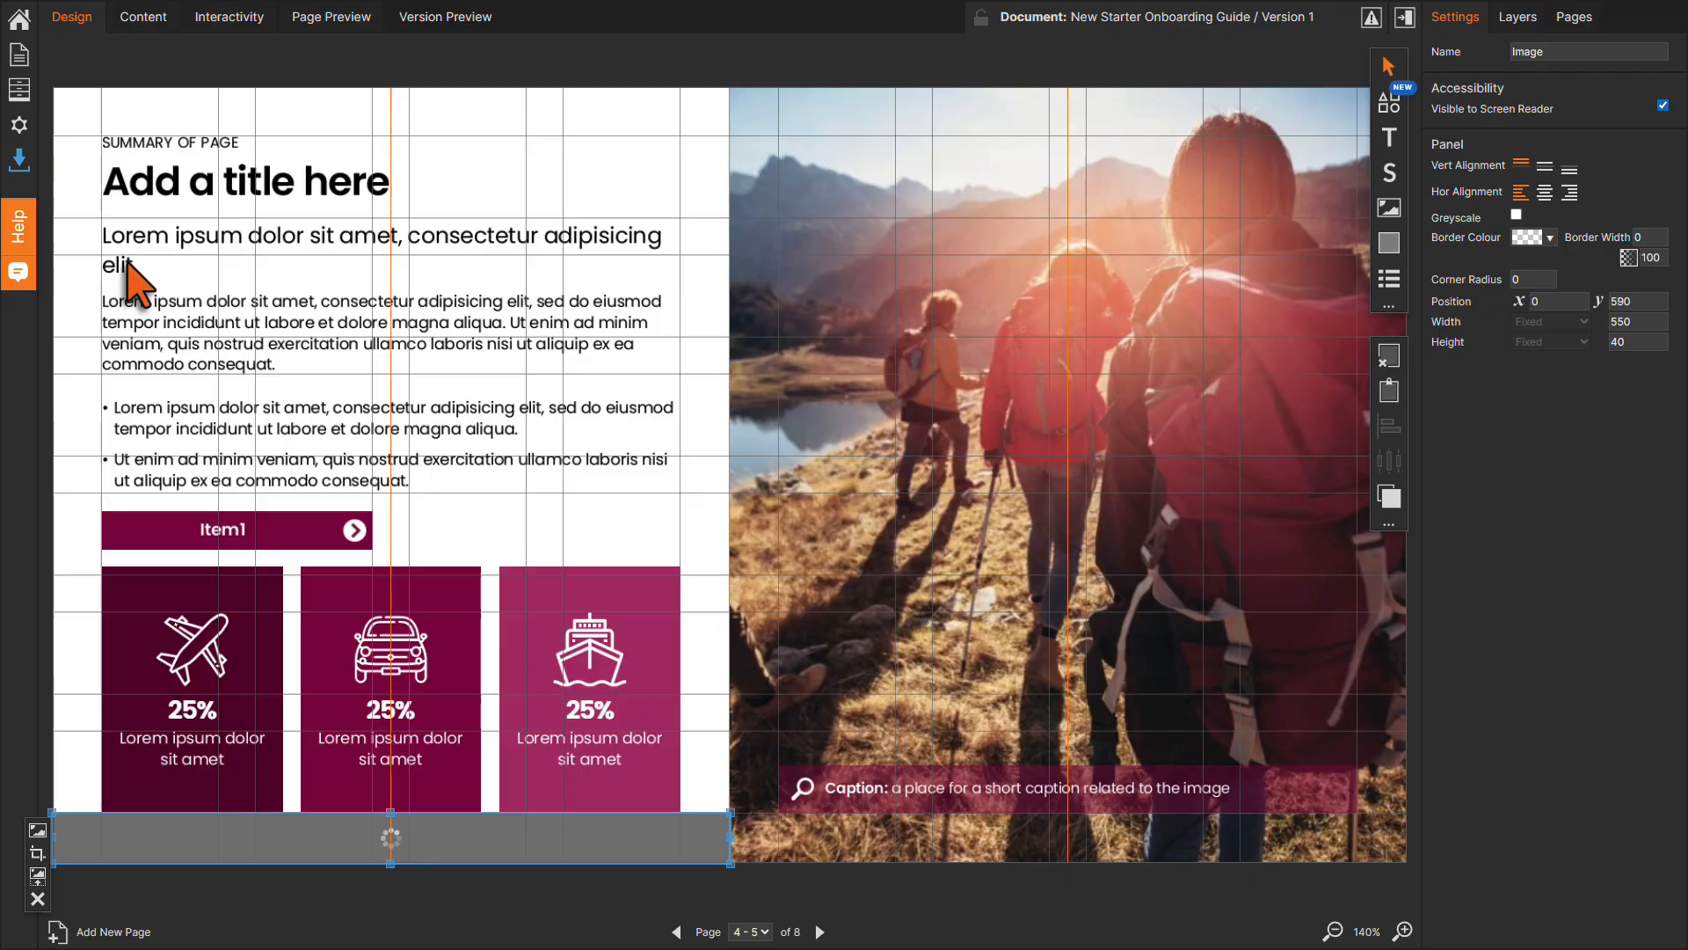
# - Flip the bottom strip's wave image horizontally, shift its crop area lower in the image, and save the crop
pyautogui.click(37, 852)
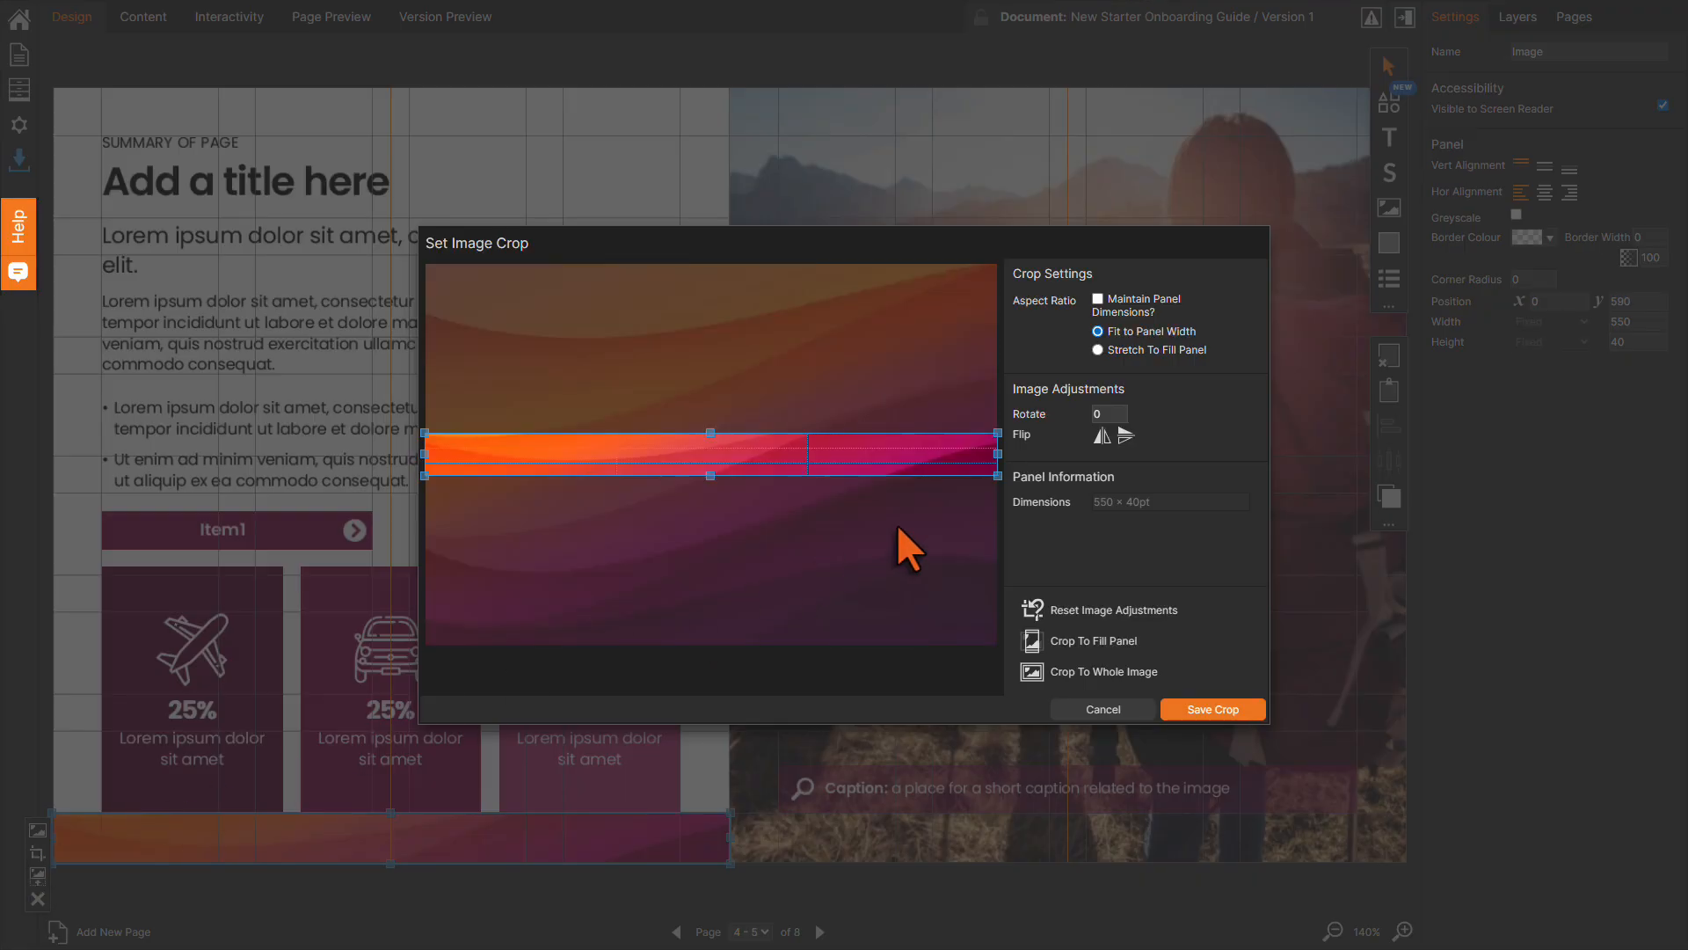
pyautogui.click(1102, 434)
pyautogui.moveTo(918, 455); pyautogui.dragTo(925, 507)
pyautogui.click(1170, 710)
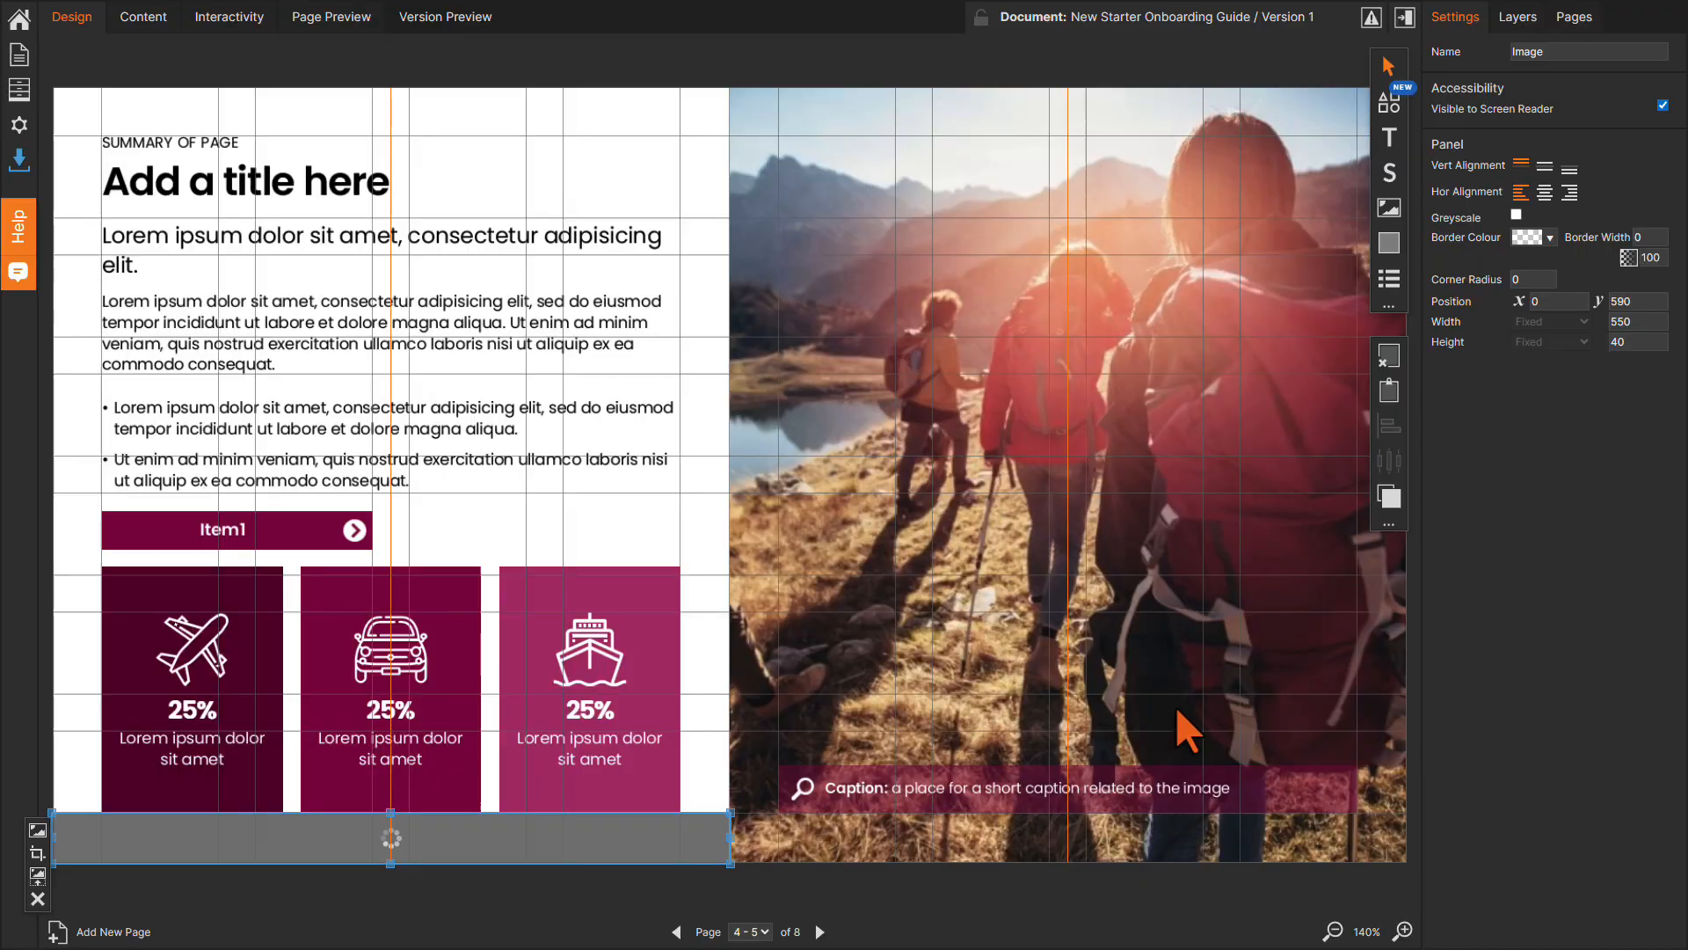